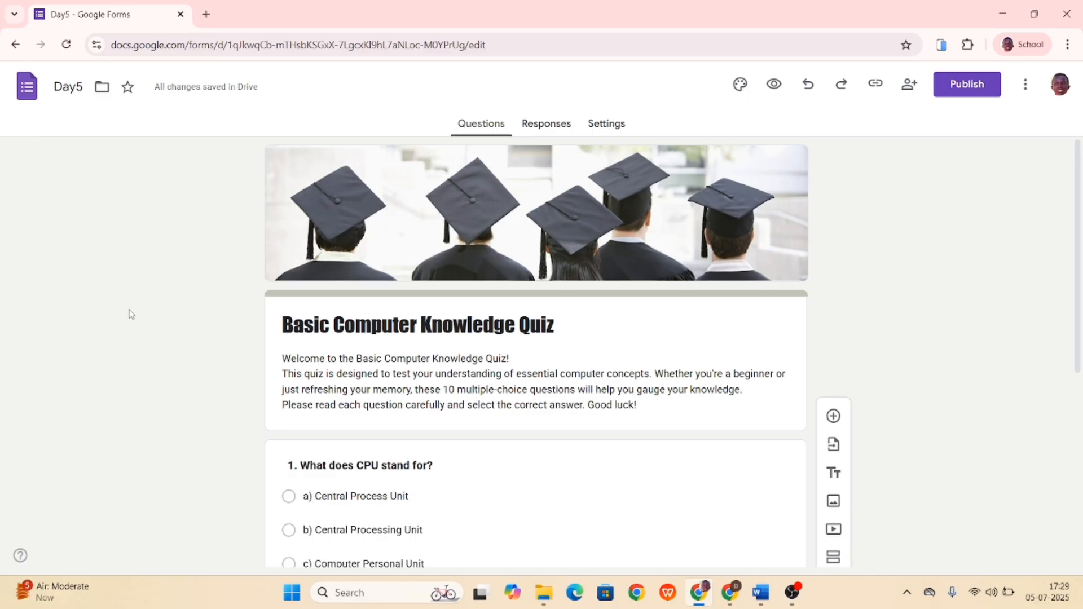
# - Review the quiz form's header, description and its two multiple-choice questions in the editor
pyautogui.scroll(-5, 216, 417)
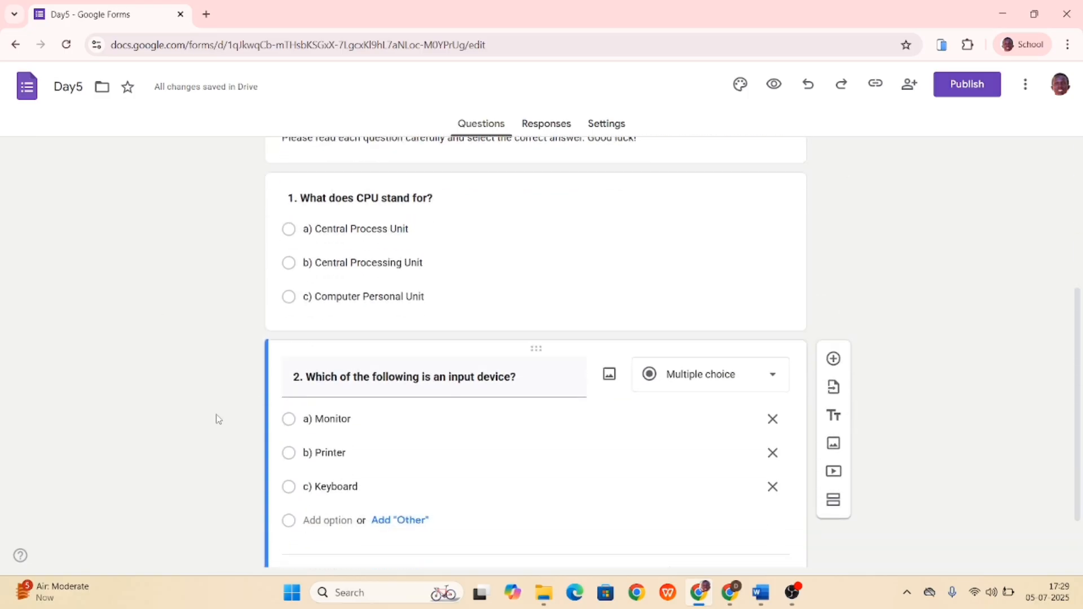
pyautogui.scroll(-1, 217, 418)
pyautogui.scroll(4, 217, 419)
pyautogui.scroll(-4, 218, 419)
pyautogui.scroll(5, 218, 419)
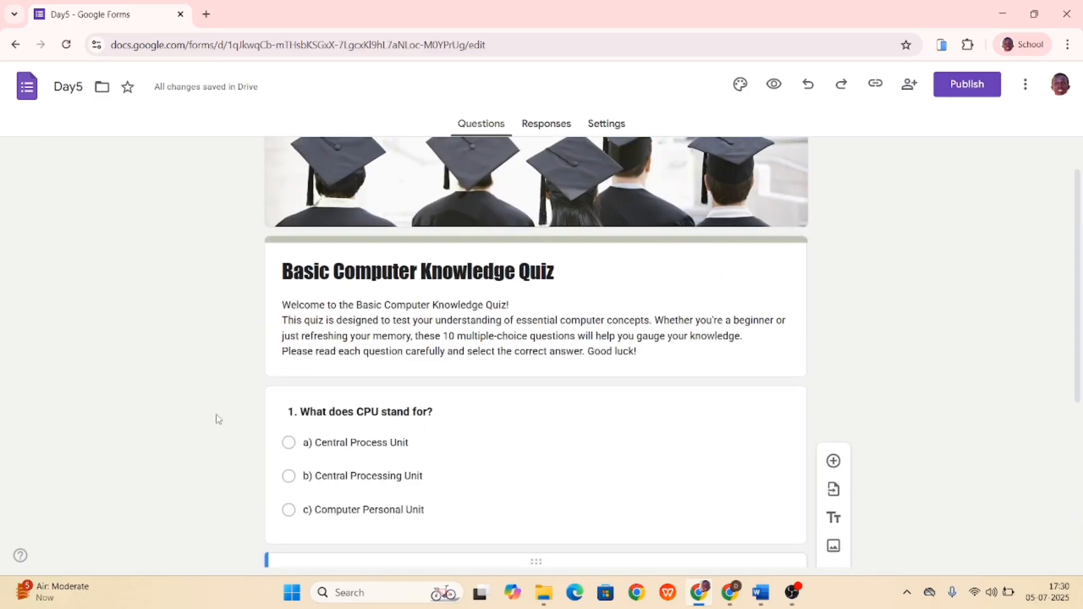
pyautogui.scroll(-3, 217, 419)
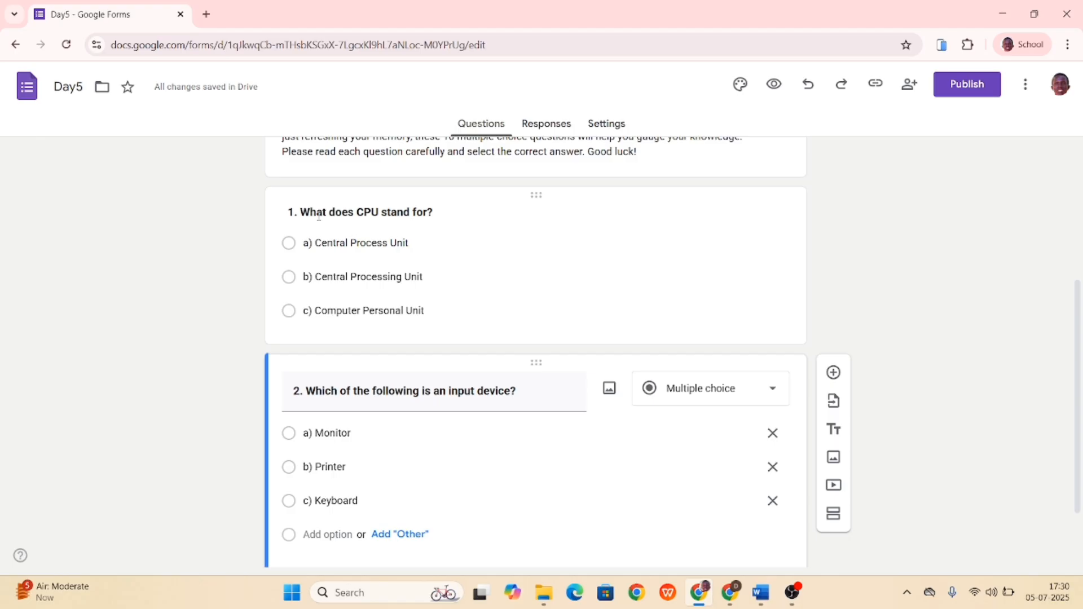
pyautogui.scroll(-1, 318, 216)
pyautogui.click(305, 375)
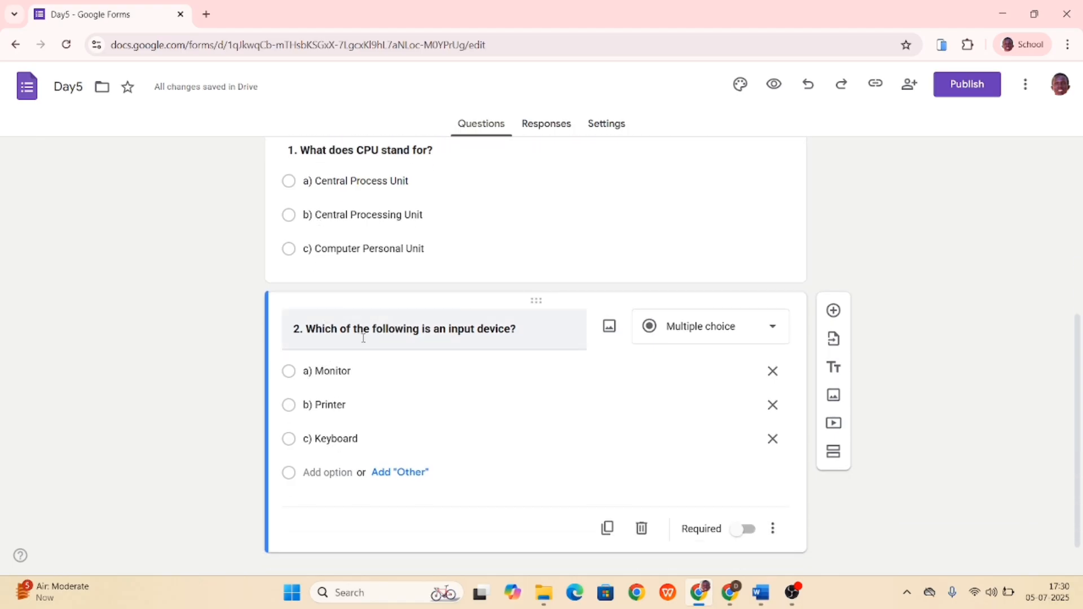
pyautogui.scroll(4, 435, 336)
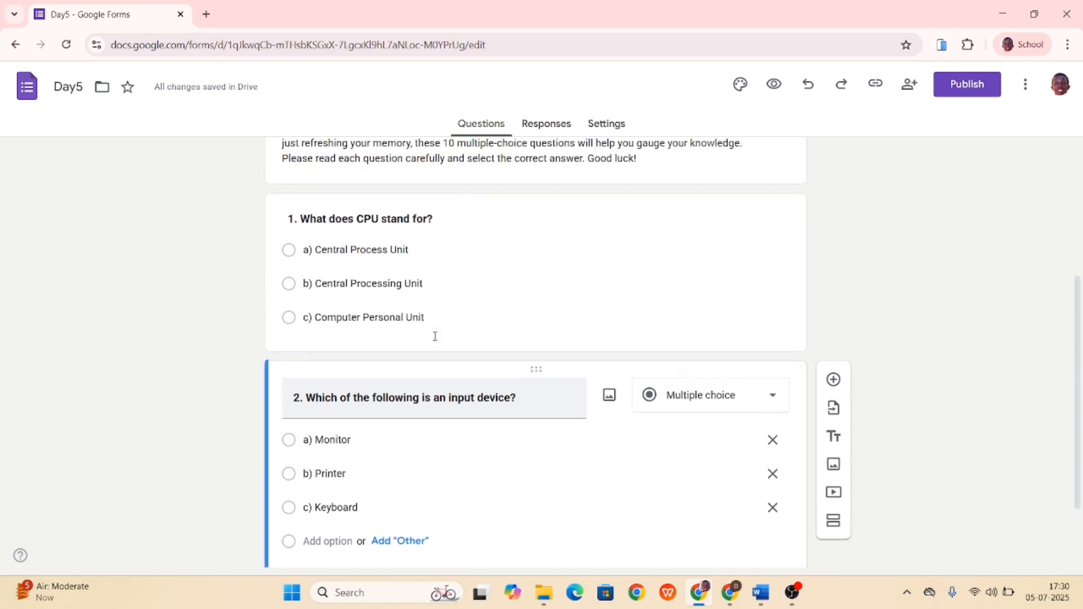
# - Preview the form as respondents see it and look through the whole page
pyautogui.click(774, 84)
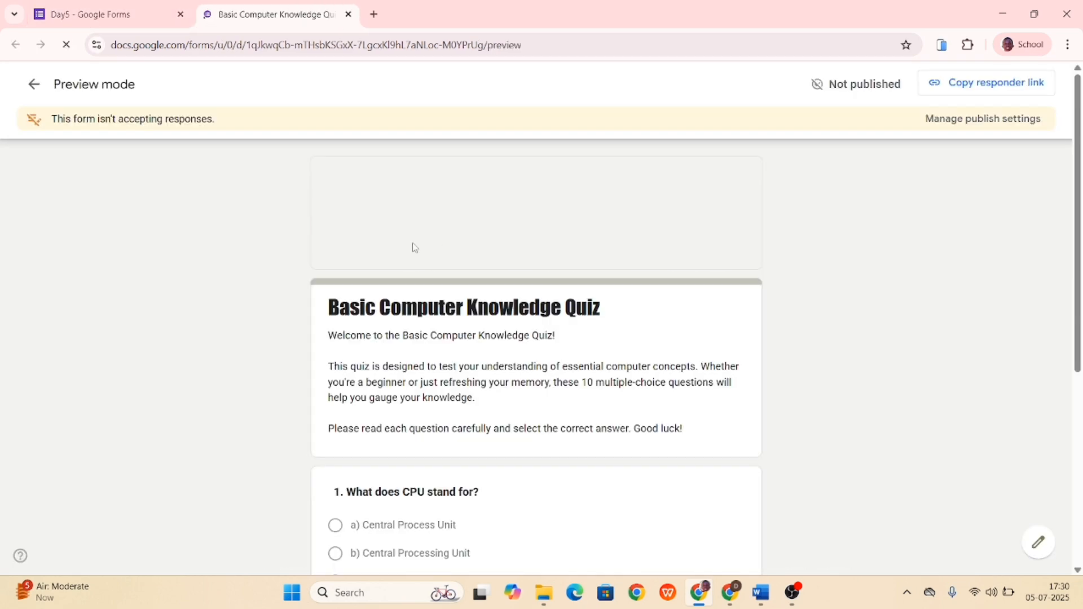
pyautogui.scroll(-5, 415, 247)
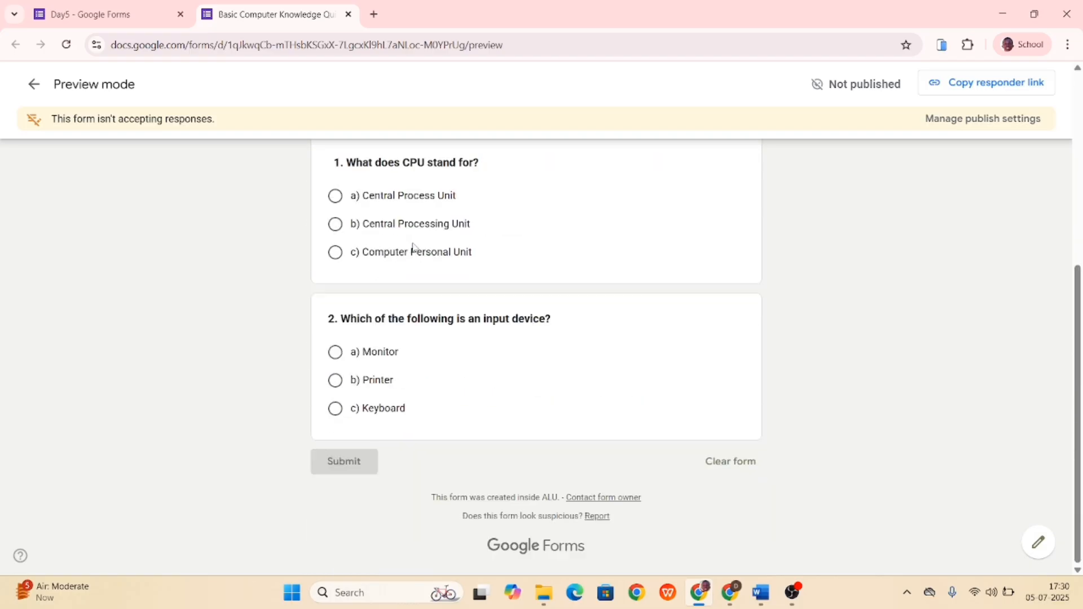
pyautogui.scroll(5, 414, 247)
pyautogui.scroll(-5, 415, 247)
pyautogui.scroll(5, 415, 248)
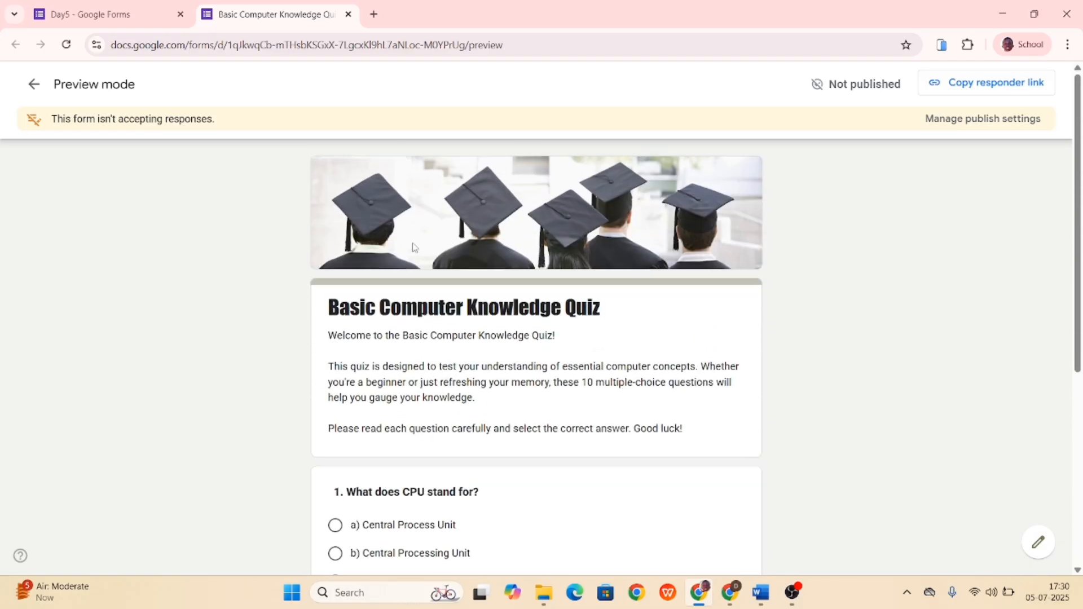
# - Return to the Day5 form editor and enable Make this a quiz in the form's settings
pyautogui.click(126, 11)
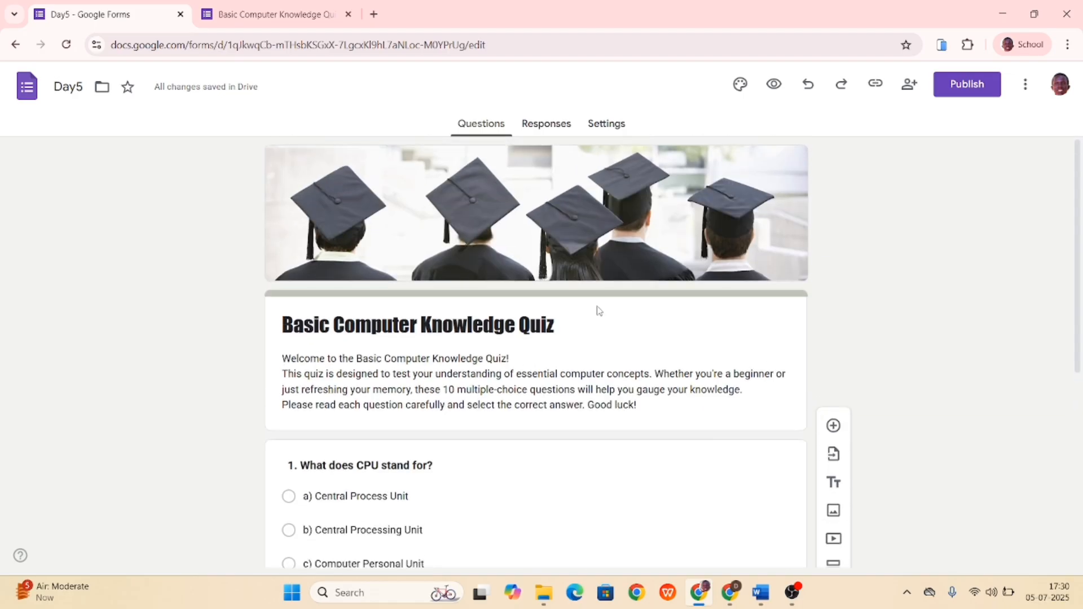
pyautogui.scroll(2, 598, 310)
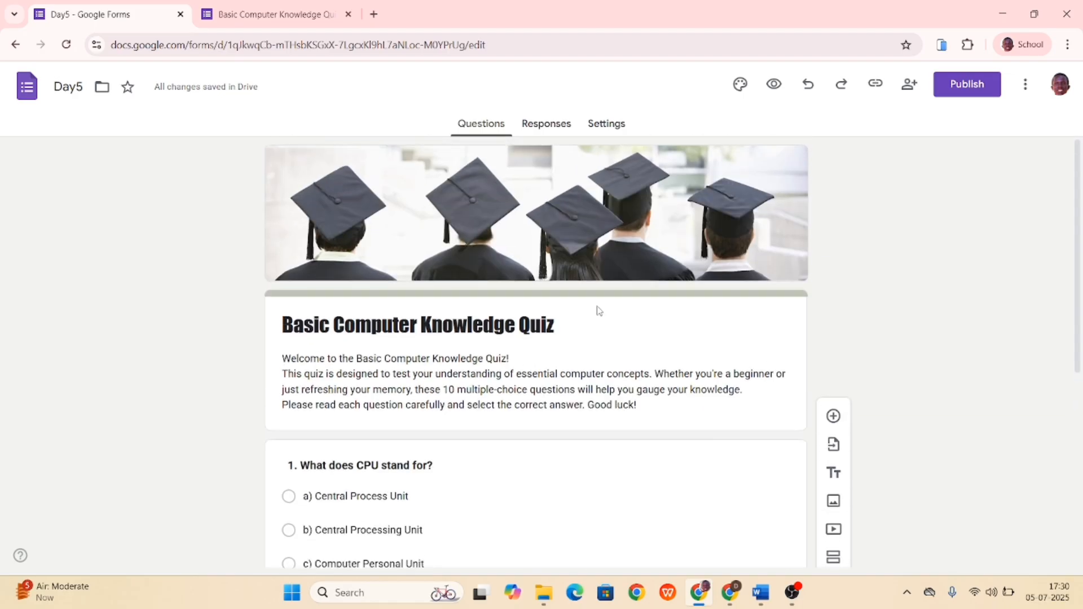
pyautogui.click(601, 123)
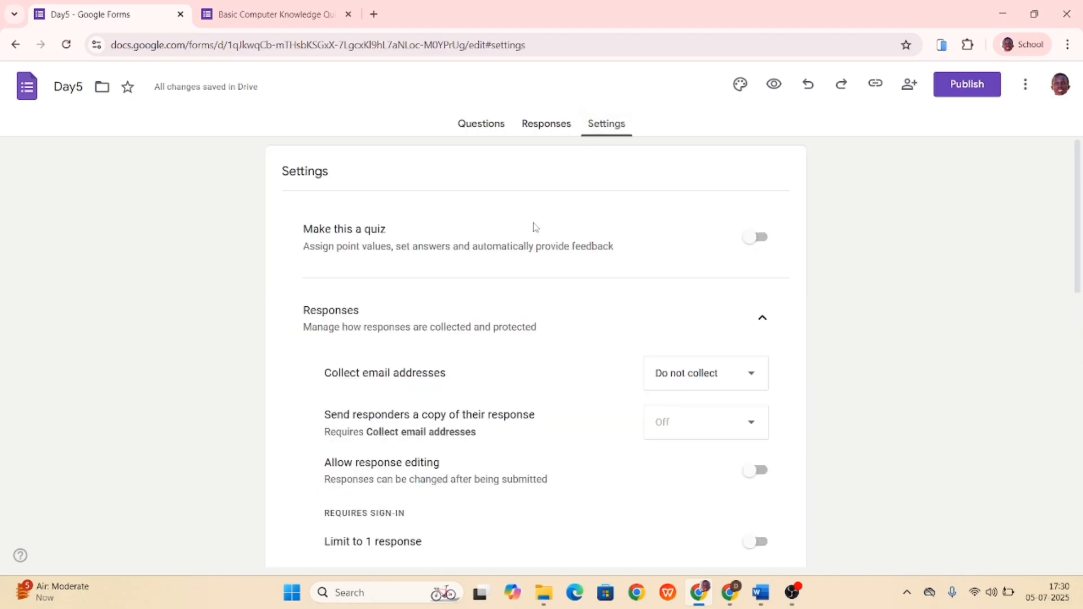
pyautogui.click(760, 238)
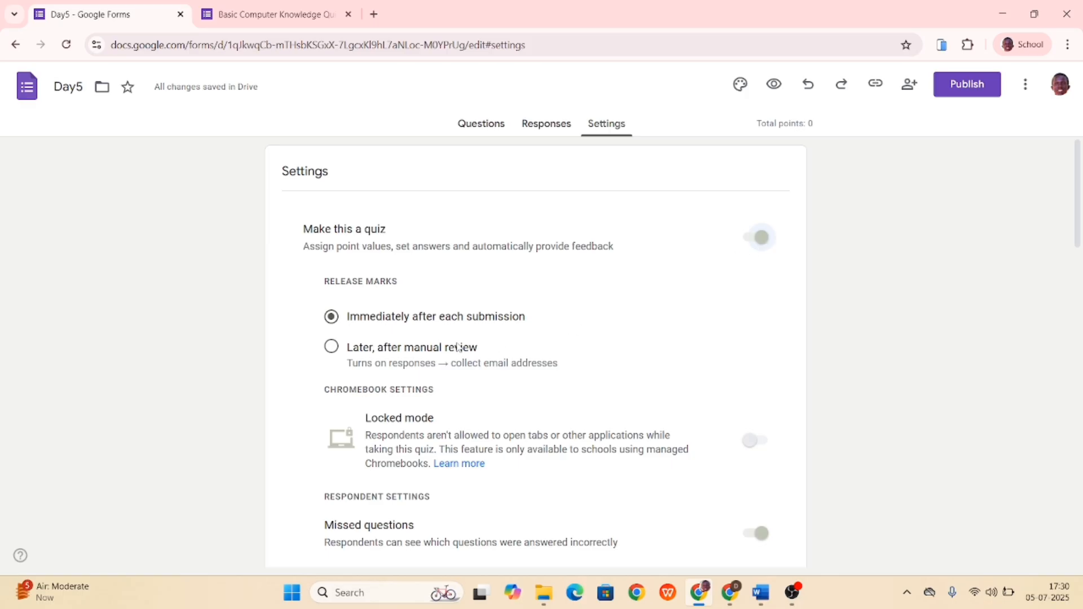
# - Switch the release of marks to "Later, after manual review" and back to "Immediately after each submission"
pyautogui.scroll(-1, 458, 347)
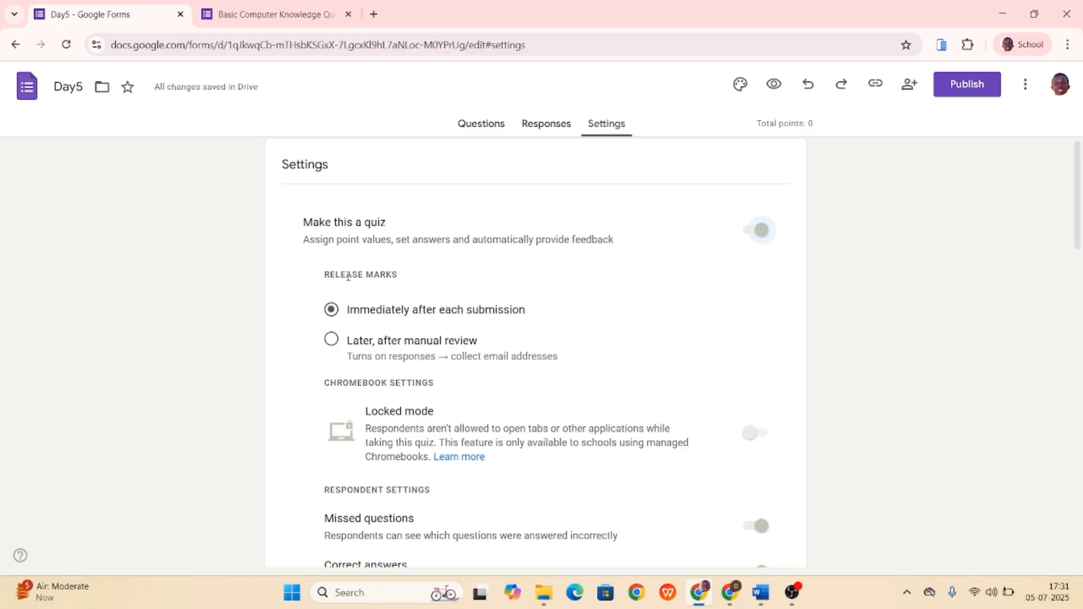
pyautogui.scroll(-1, 348, 277)
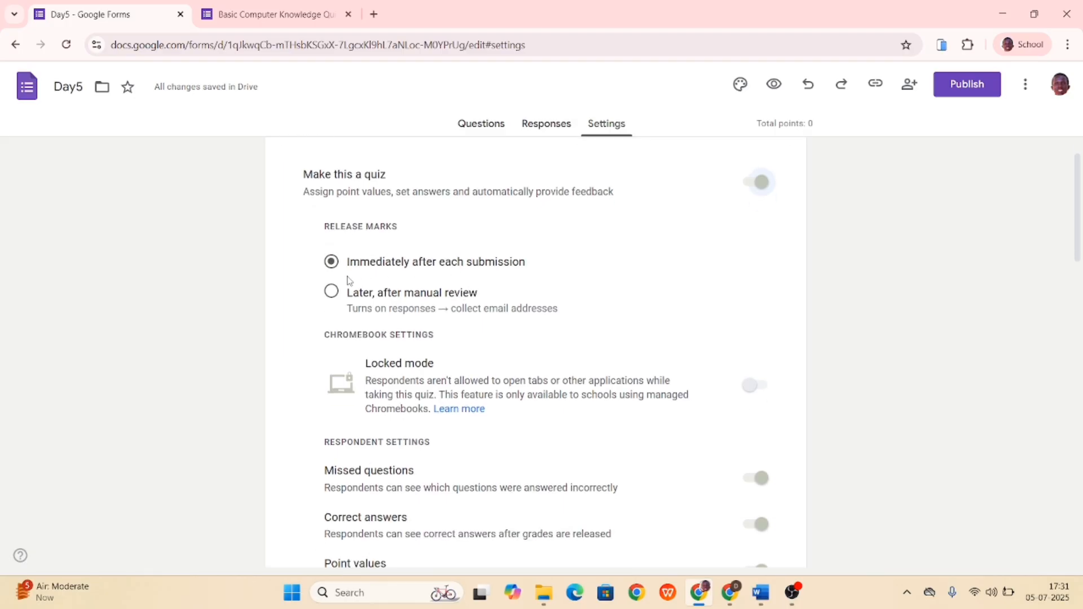
pyautogui.click(331, 292)
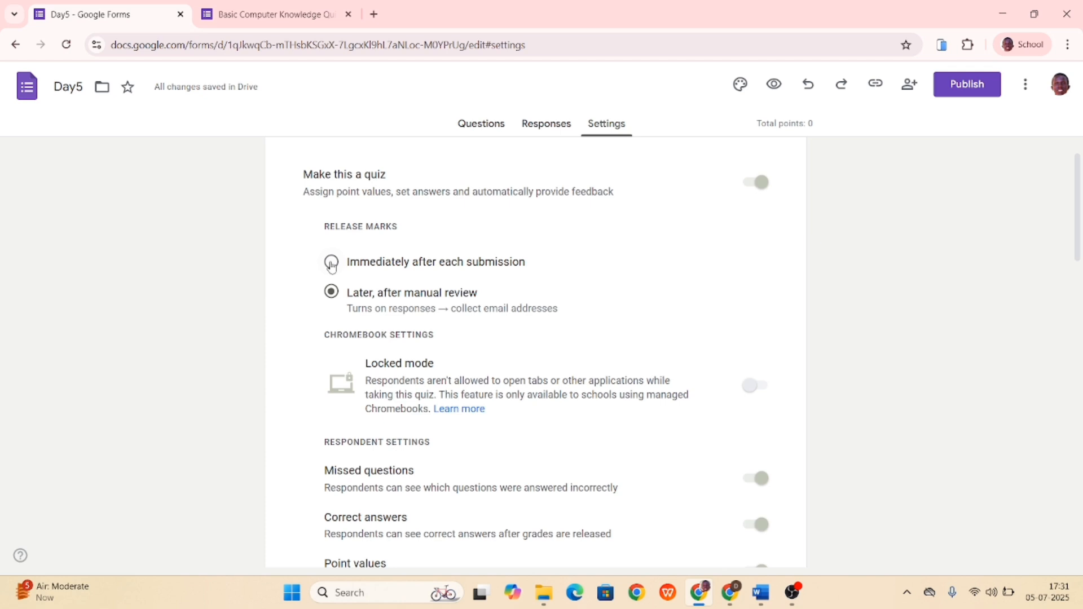
pyautogui.click(332, 264)
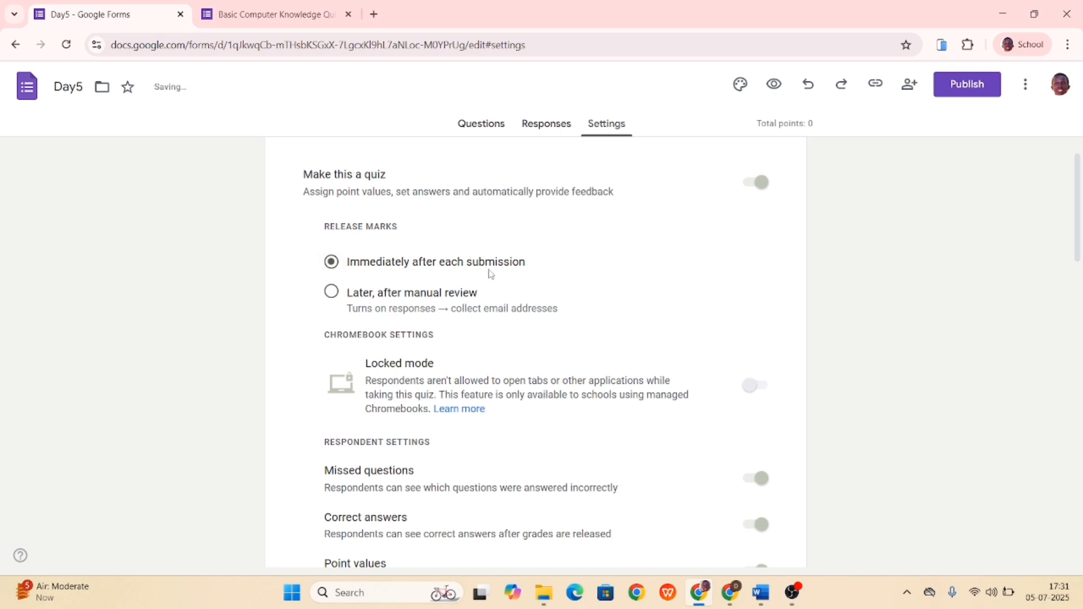
# - Turn the Missed questions respondent setting off and back on
pyautogui.scroll(-1, 491, 275)
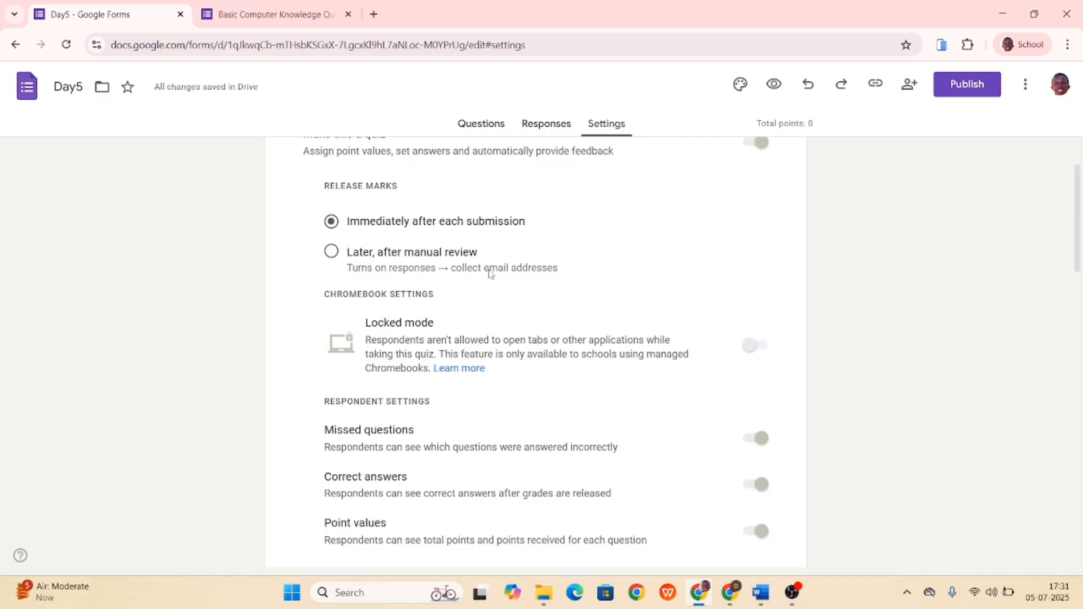
pyautogui.scroll(-1, 491, 275)
pyautogui.scroll(-3, 491, 275)
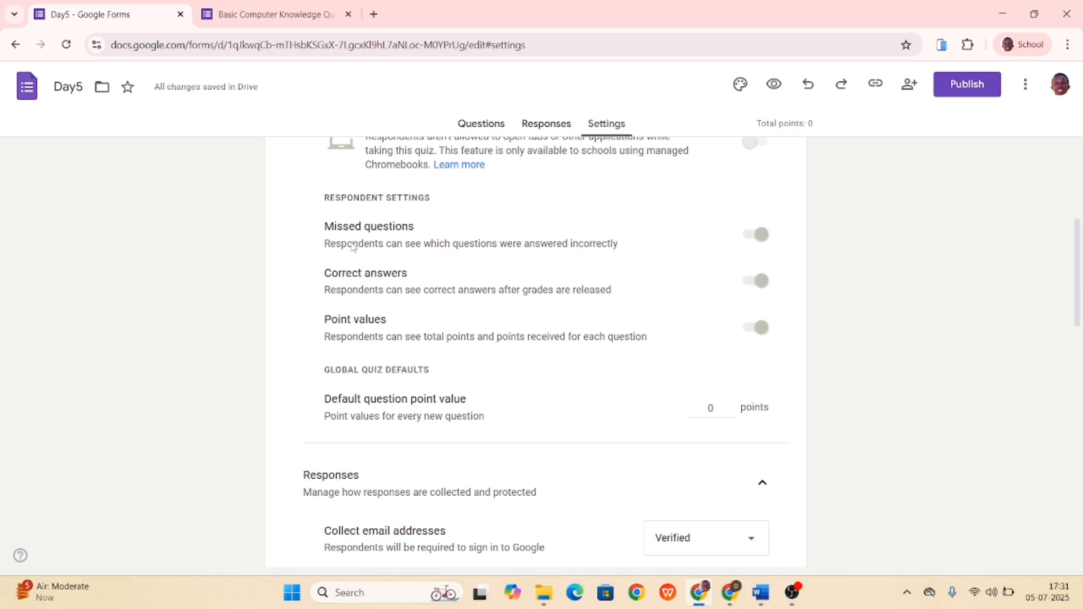
pyautogui.click(760, 240)
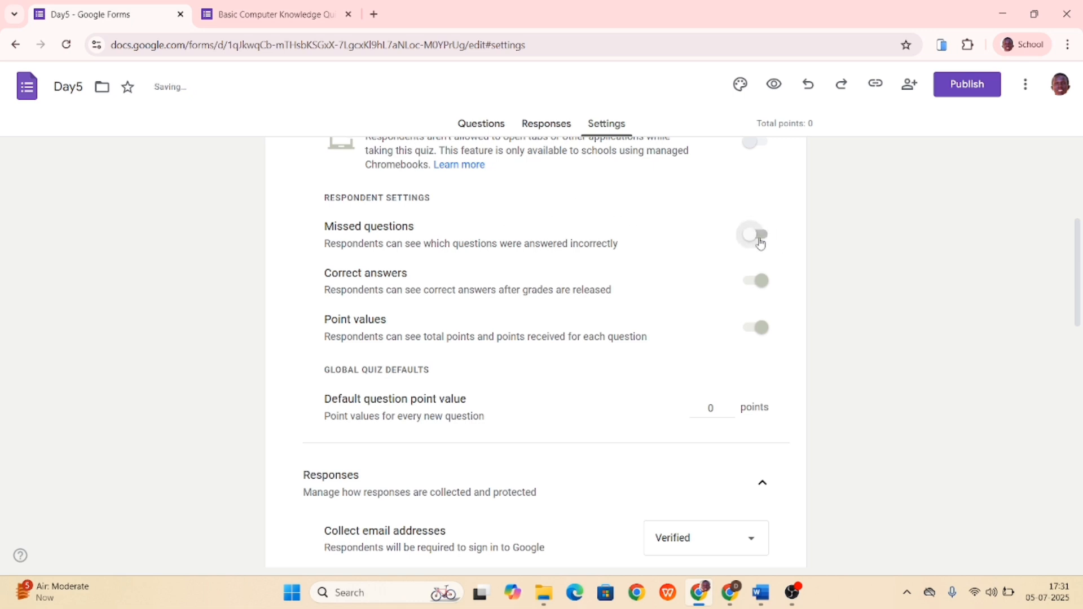
pyautogui.click(760, 241)
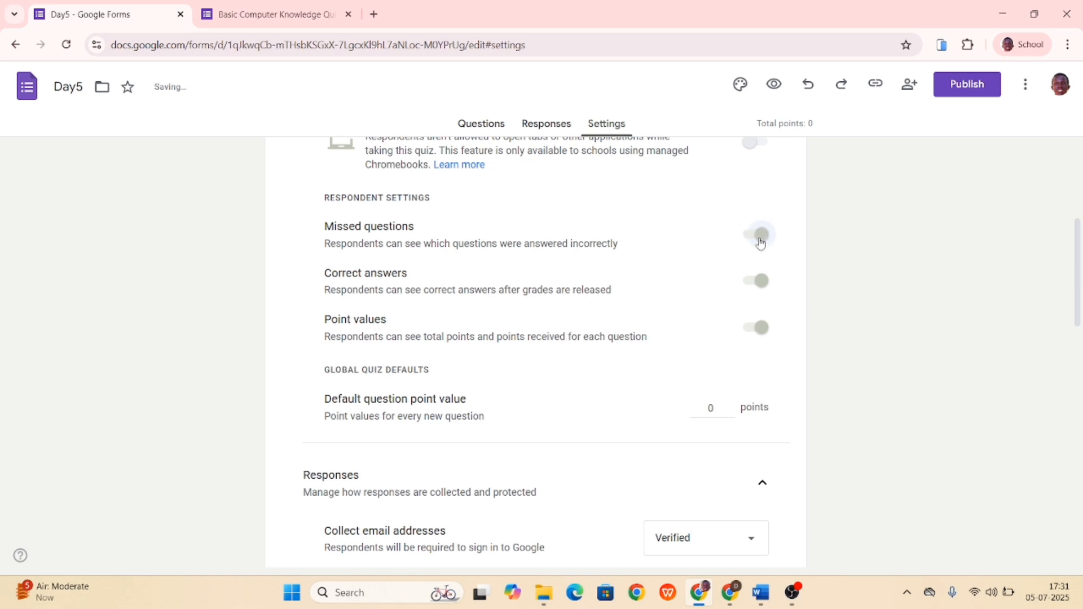
# - Check the remaining quiz defaults and choose Verified for collecting email addresses in the response settings
pyautogui.scroll(-1, 647, 315)
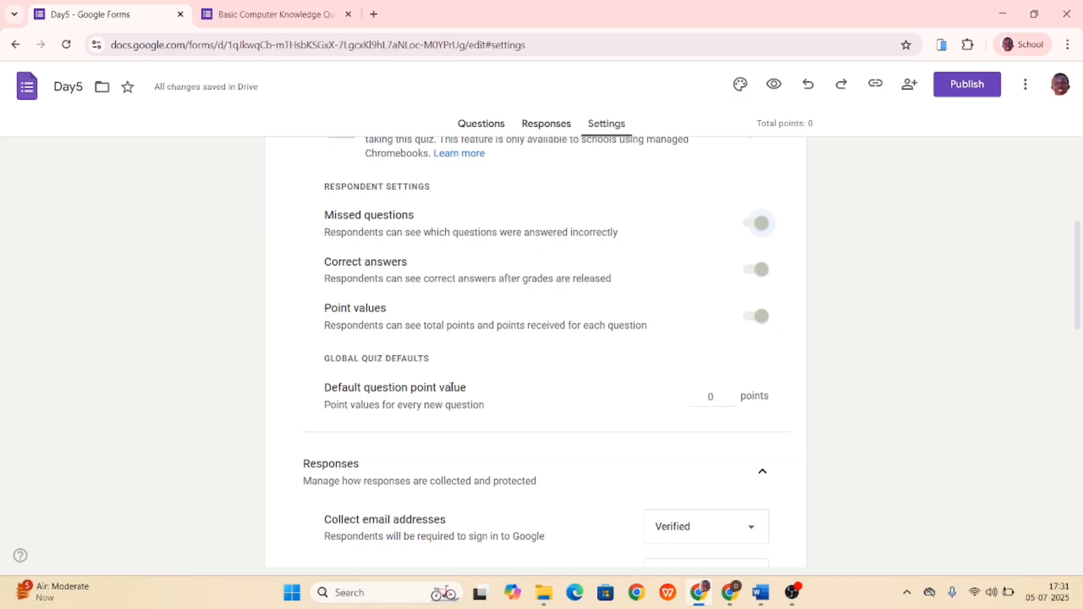
pyautogui.scroll(-1, 451, 391)
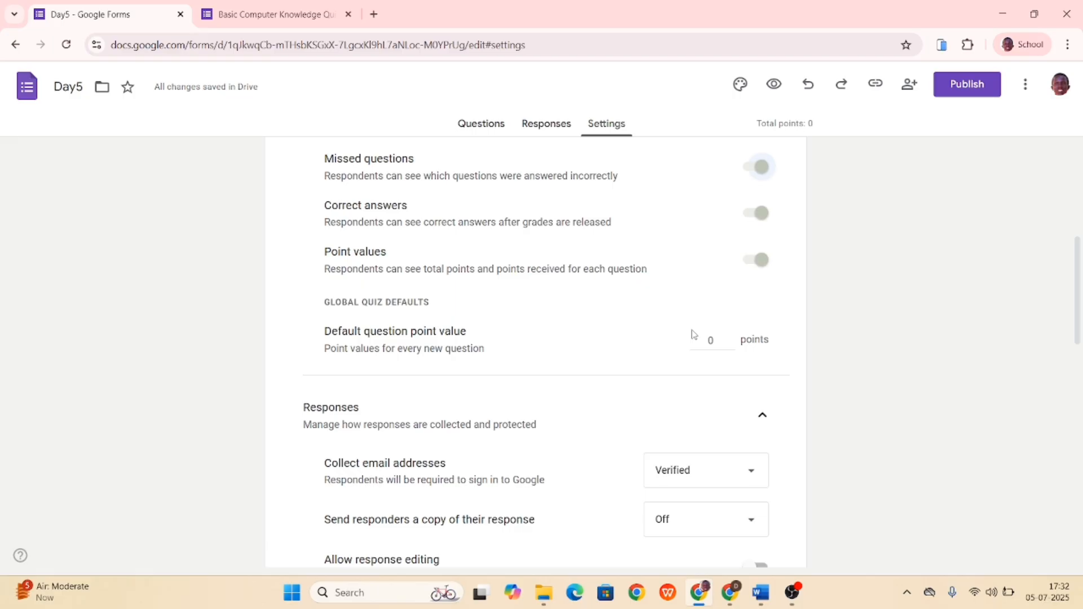
pyautogui.scroll(-3, 694, 334)
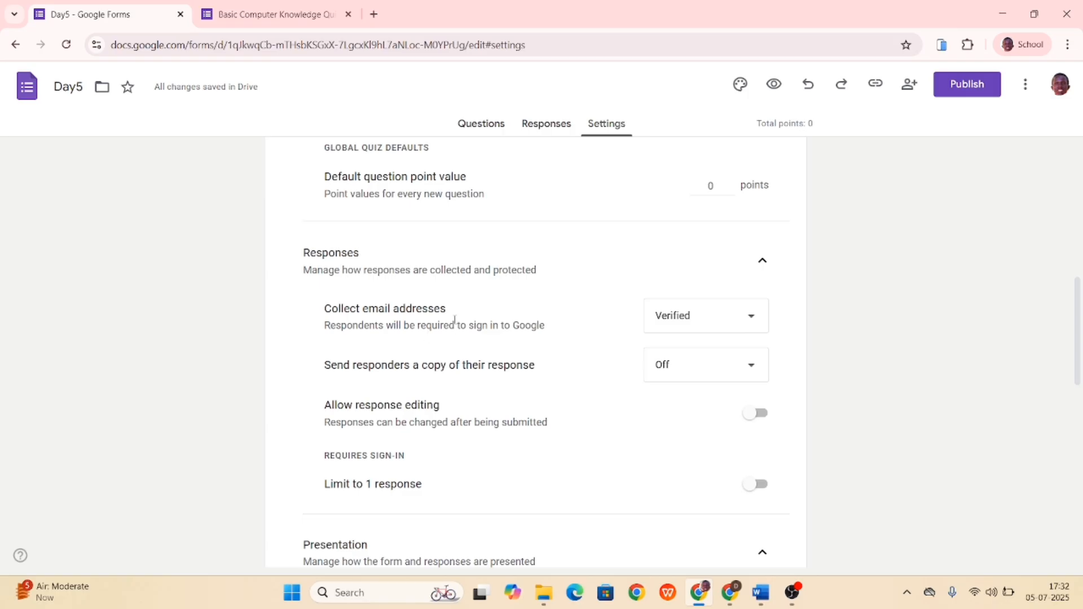
pyautogui.scroll(4, 455, 320)
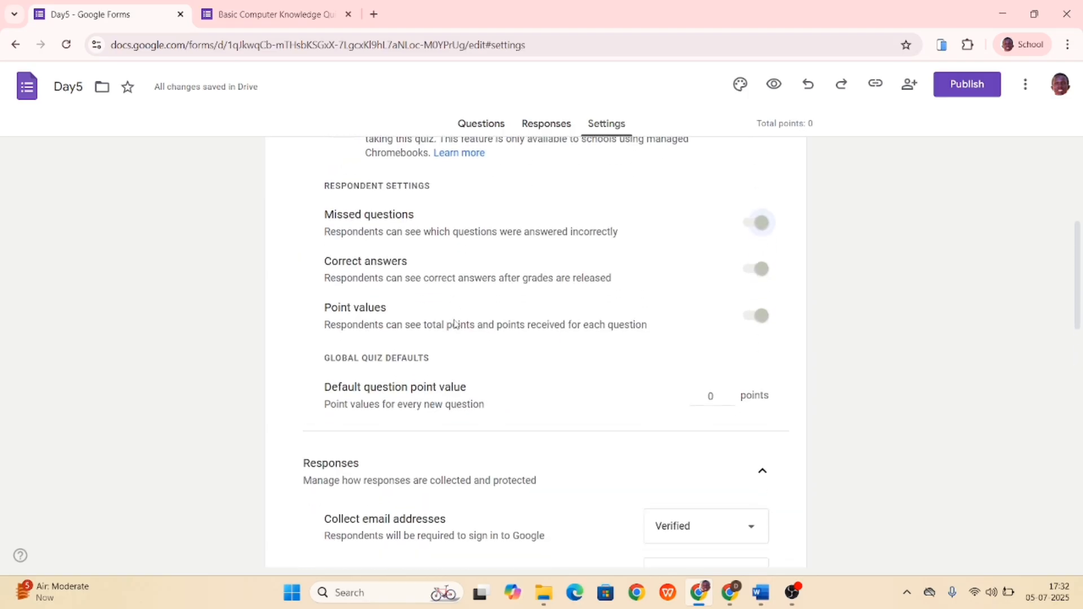
pyautogui.scroll(-1, 455, 325)
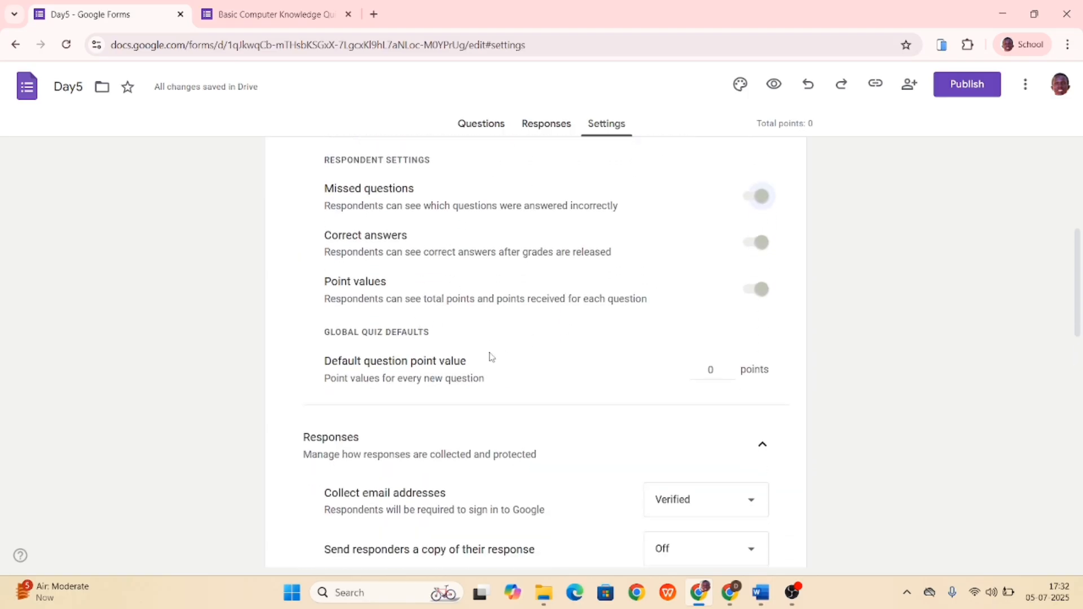
pyautogui.scroll(-3, 491, 357)
pyautogui.scroll(-1, 490, 356)
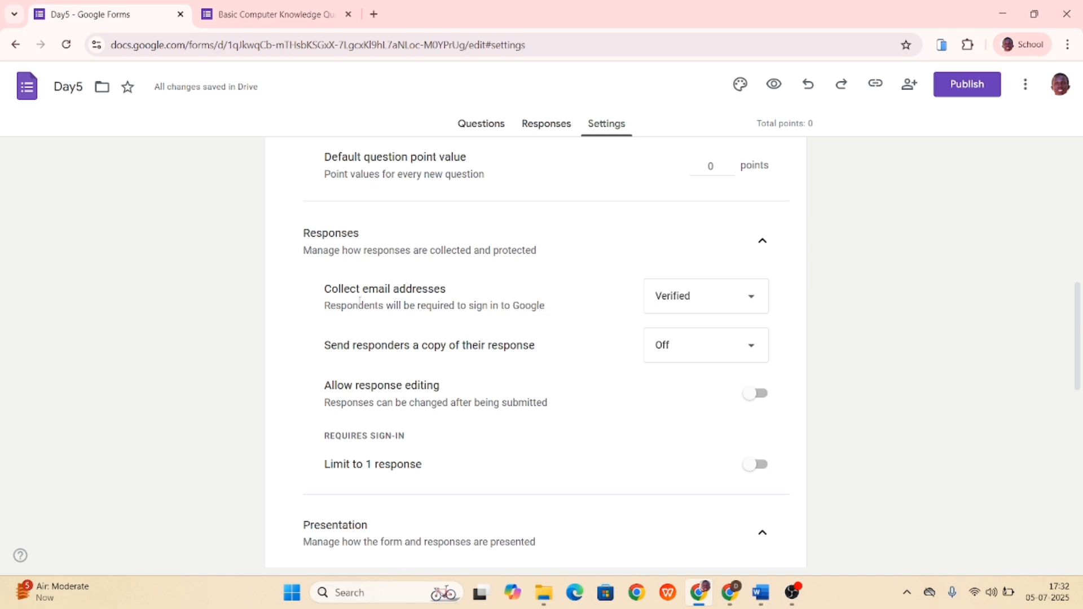
pyautogui.click(716, 298)
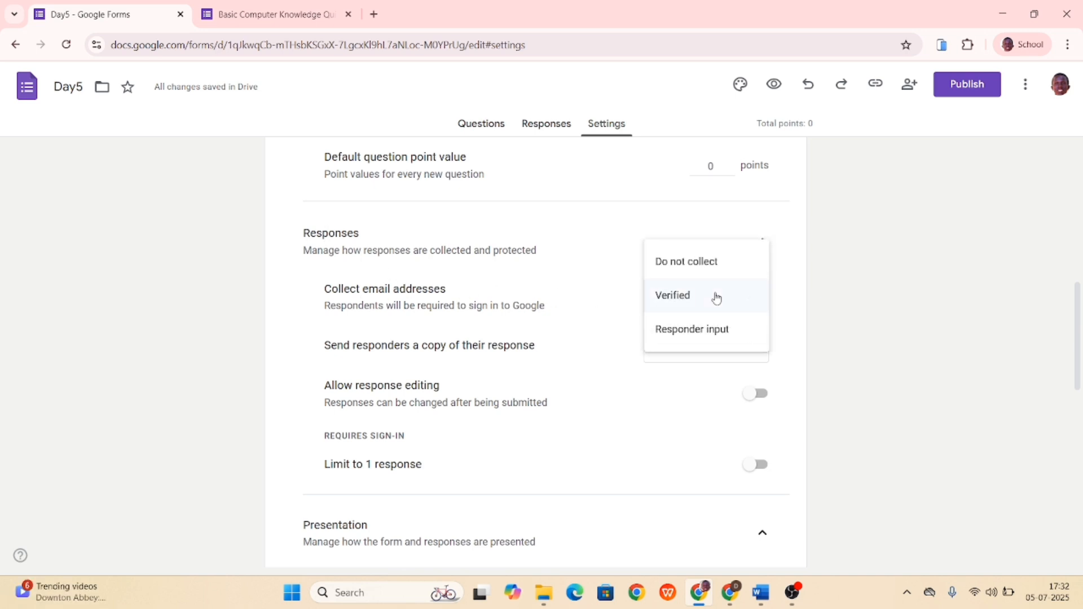
pyautogui.click(716, 299)
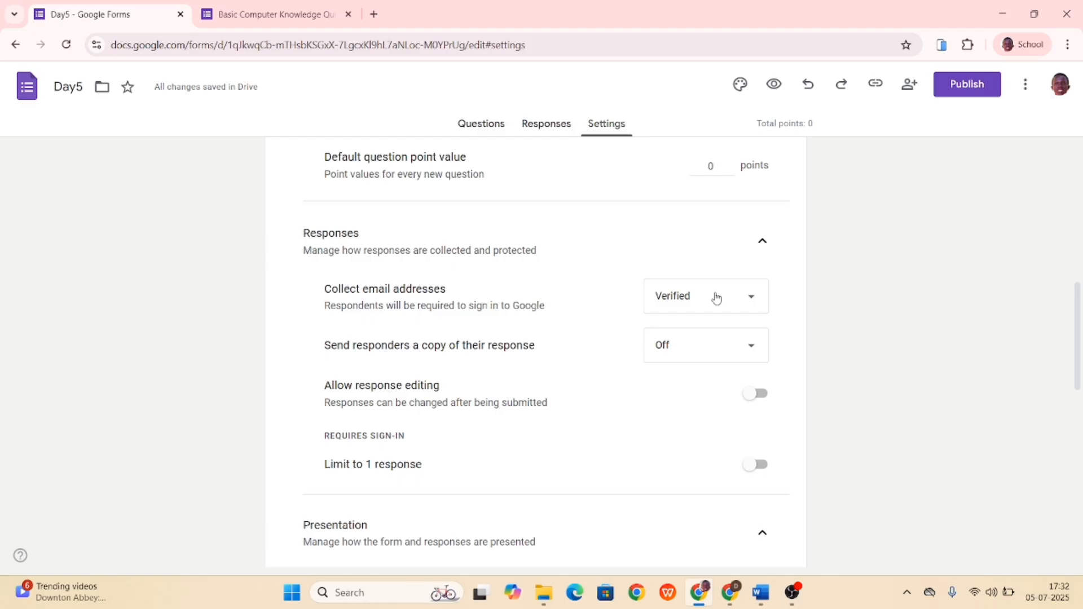
pyautogui.click(715, 298)
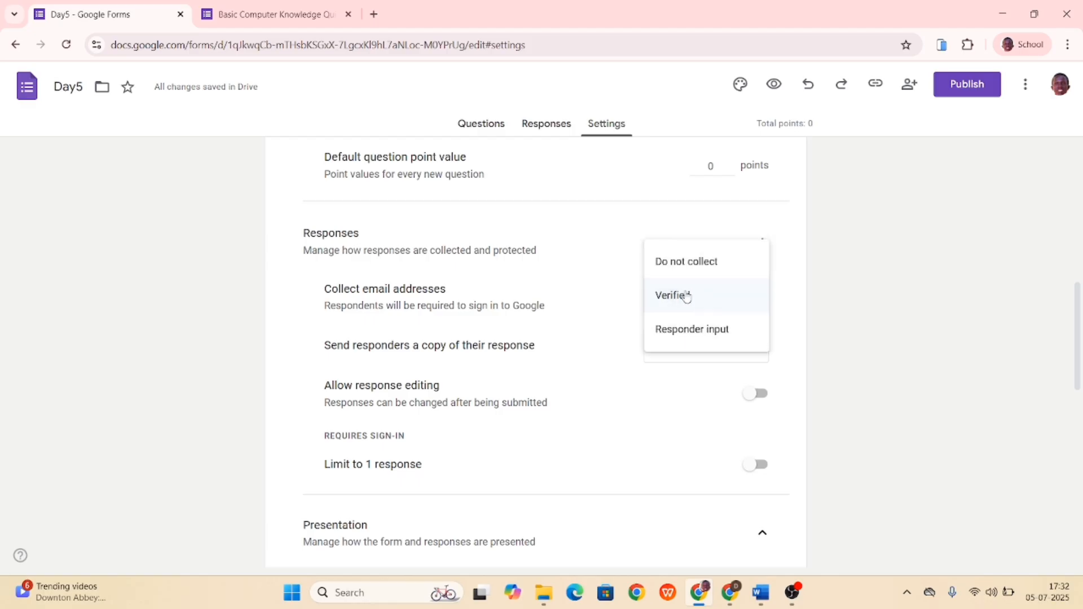
pyautogui.click(686, 298)
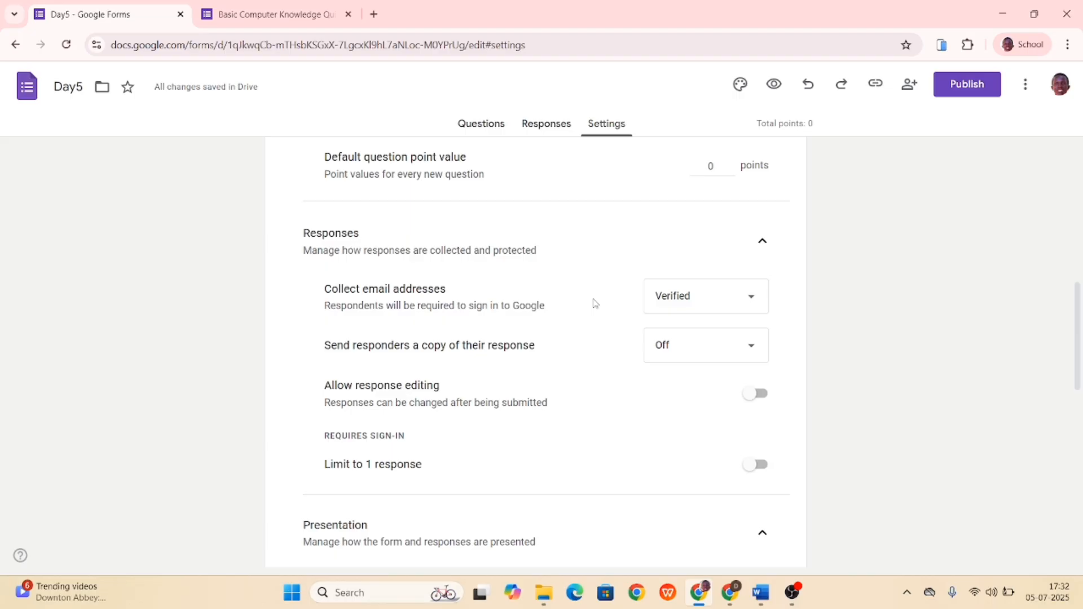
# - Set the form to always send responders a copy of their response
pyautogui.scroll(-1, 595, 303)
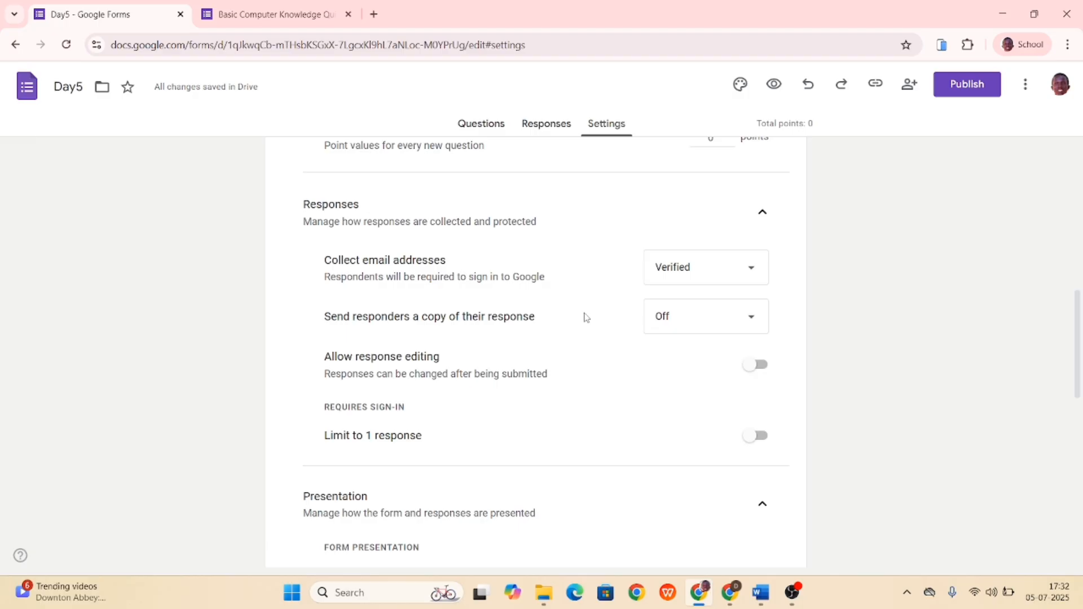
pyautogui.click(740, 317)
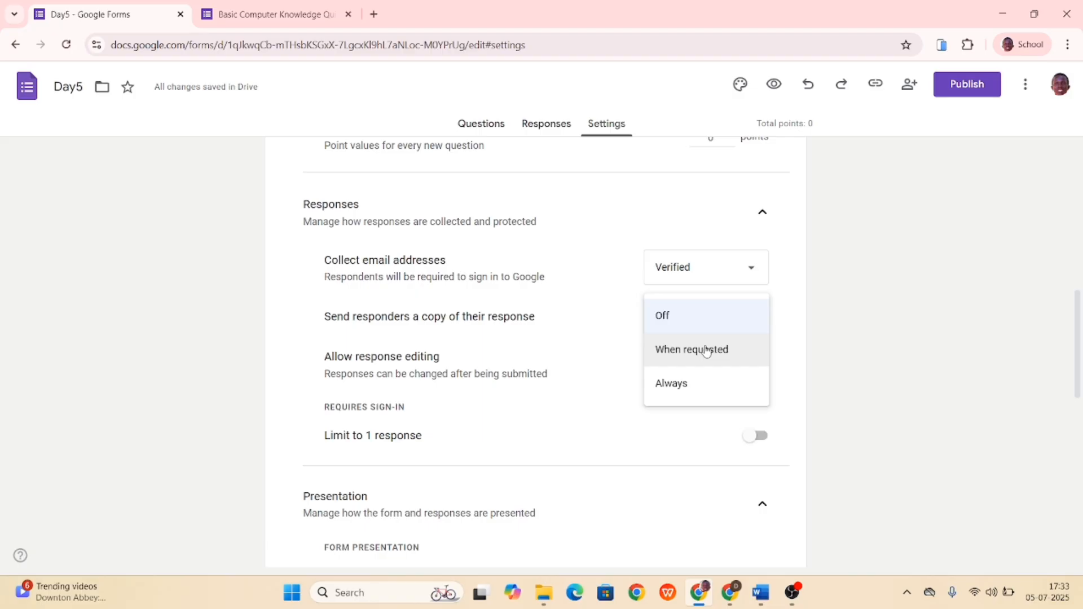
pyautogui.click(694, 385)
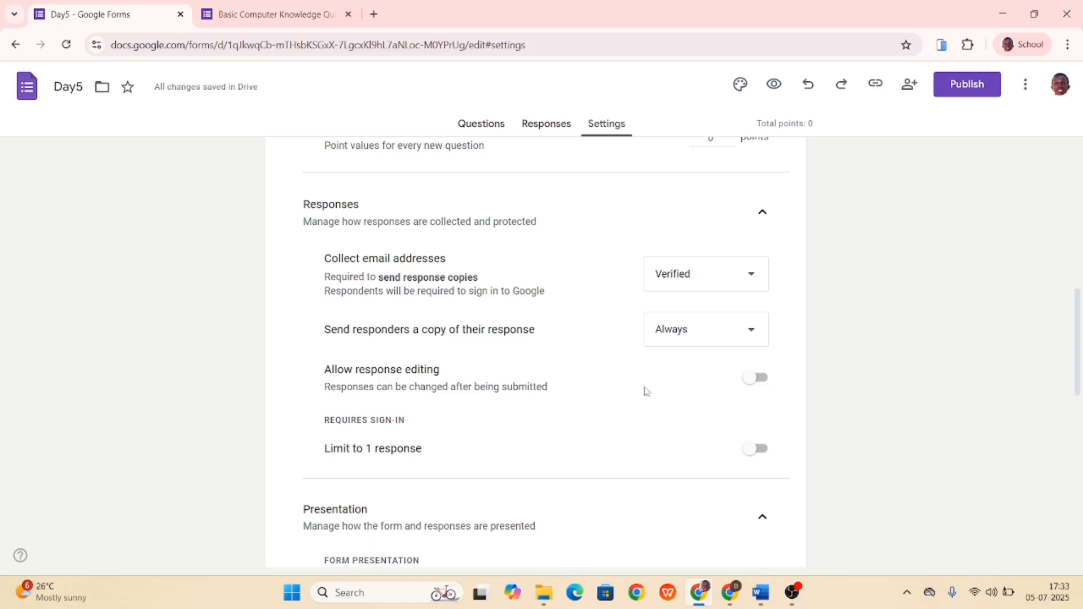
# - Limit the form to 1 response per respondent
pyautogui.scroll(-1, 647, 392)
pyautogui.scroll(-3, 647, 392)
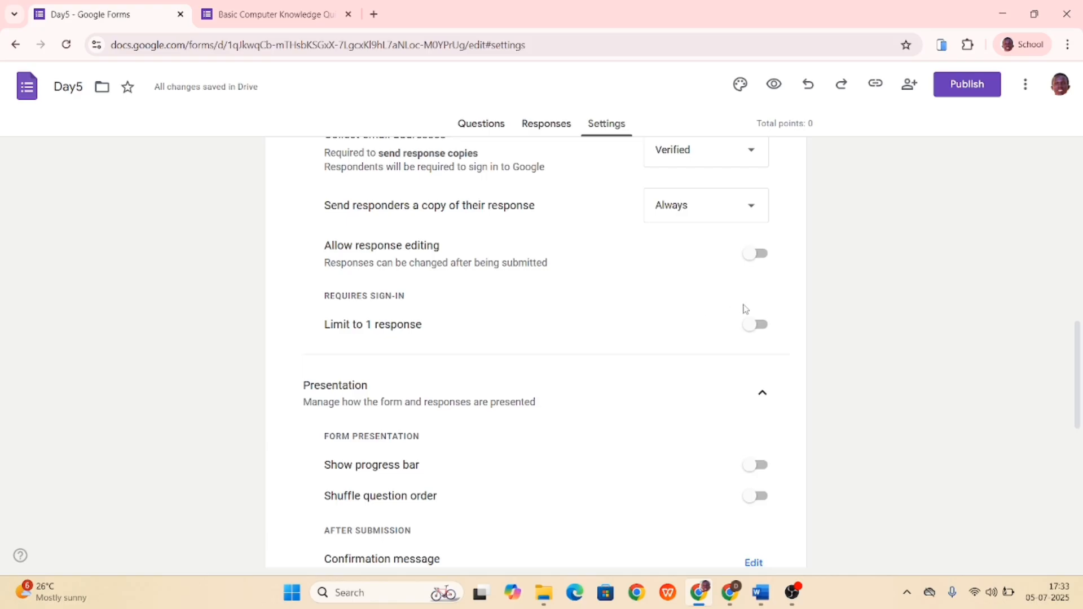
pyautogui.click(756, 326)
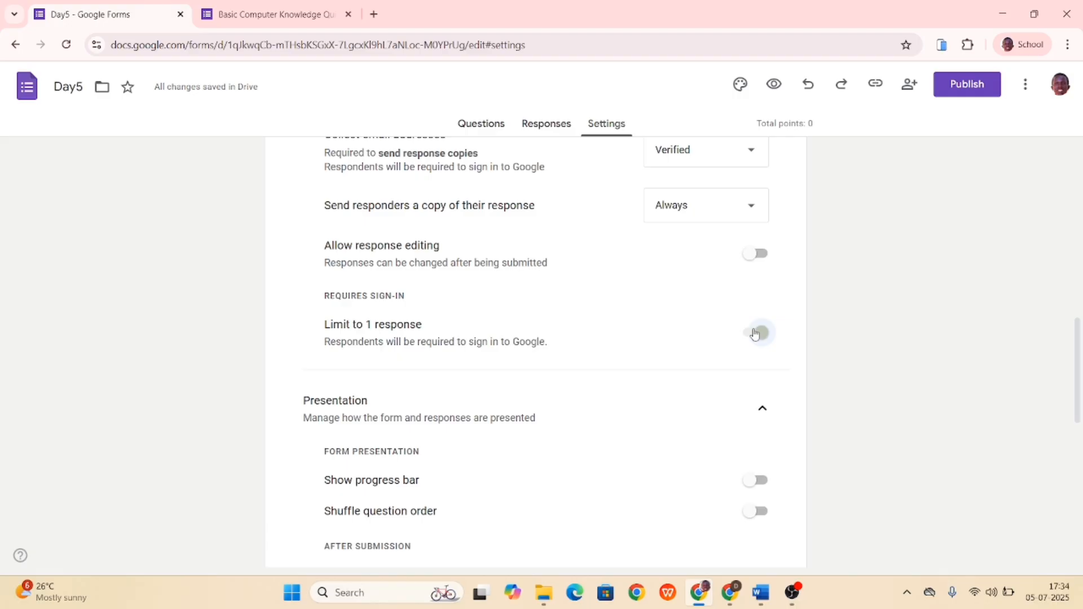
# - Turn on the progress bar and question order shuffling in the form's presentation settings
pyautogui.scroll(-1, 755, 334)
pyautogui.scroll(-1, 640, 384)
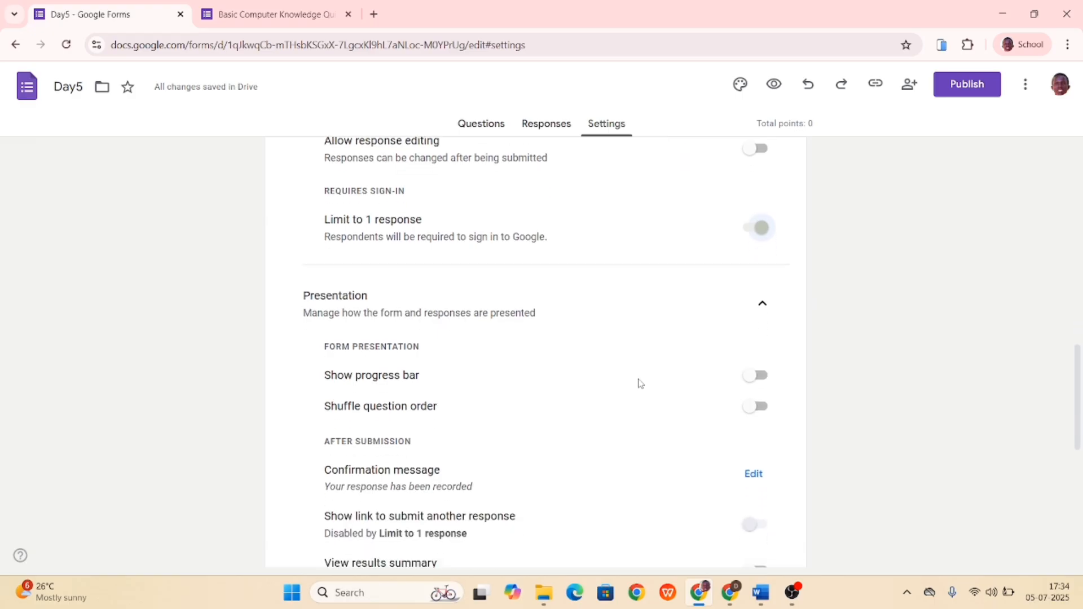
pyautogui.scroll(-1, 640, 383)
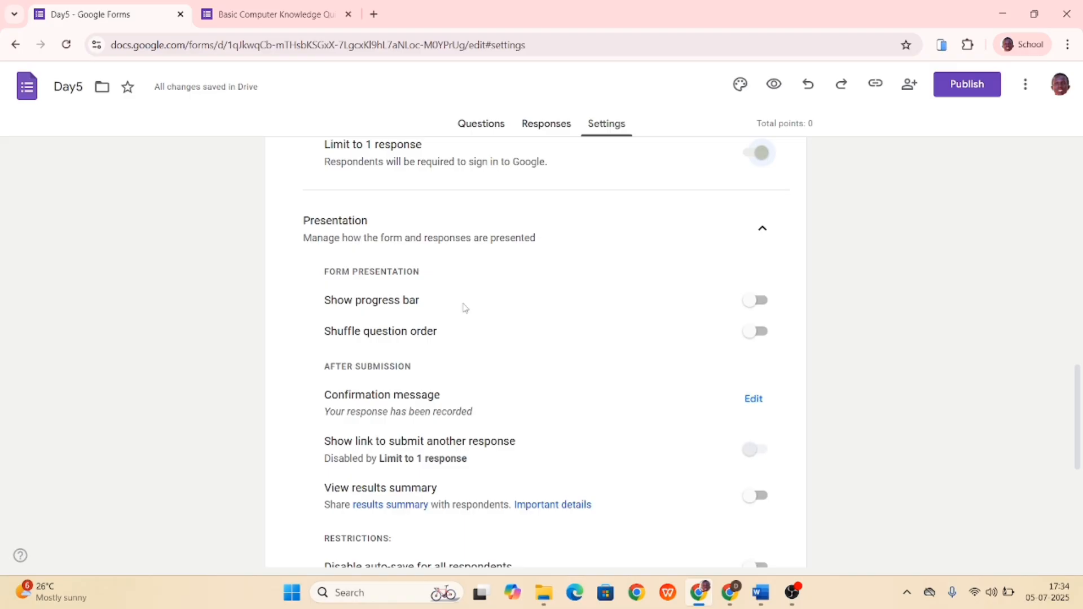
pyautogui.click(764, 304)
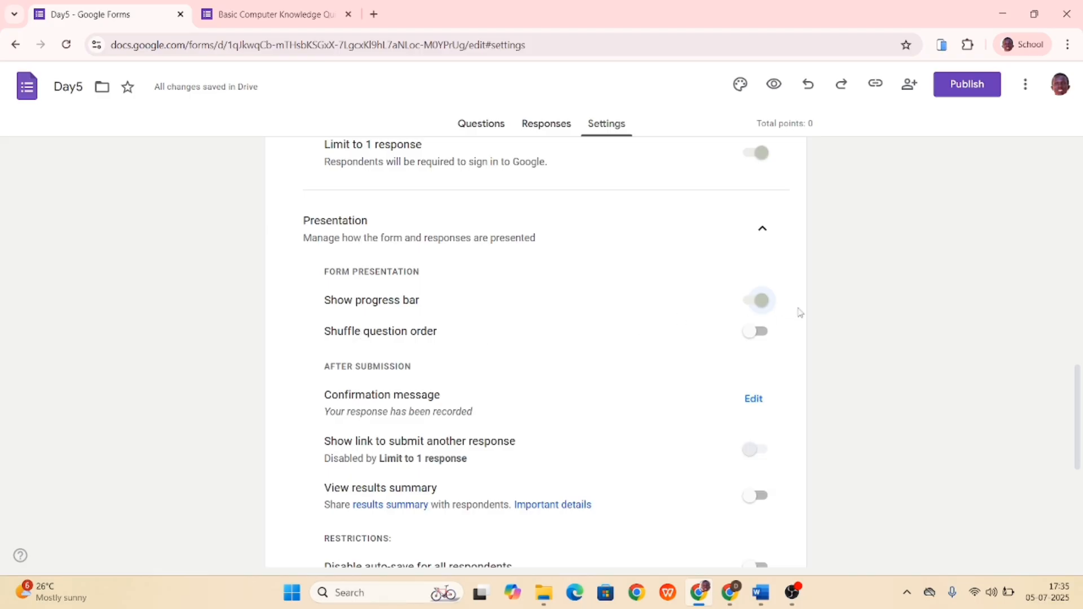
pyautogui.click(756, 333)
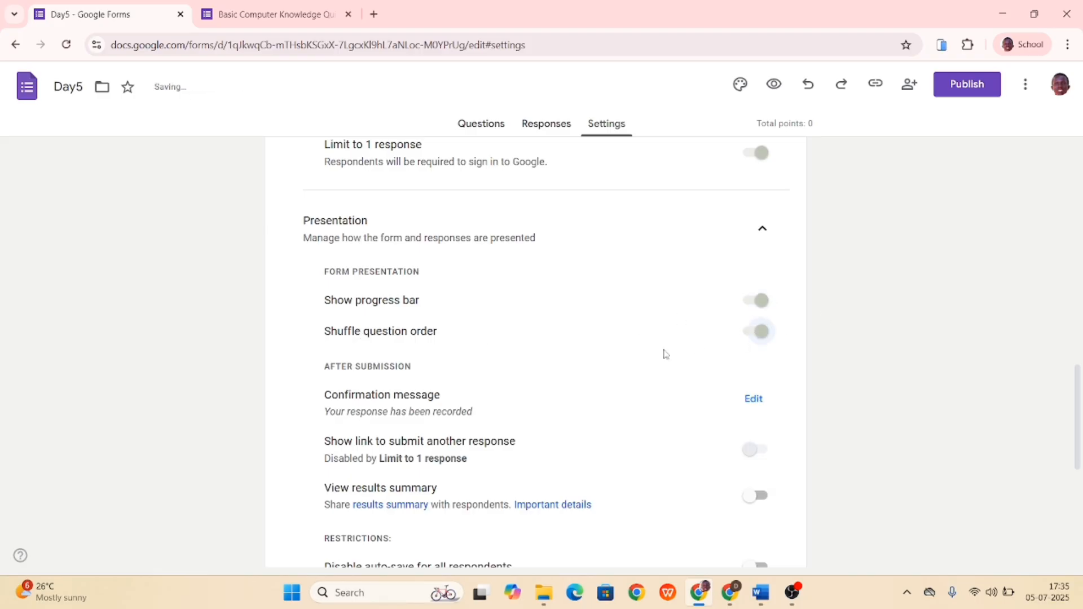
# - Enter "Well done!" as the confirmation message displayed after submission
pyautogui.scroll(-2, 571, 378)
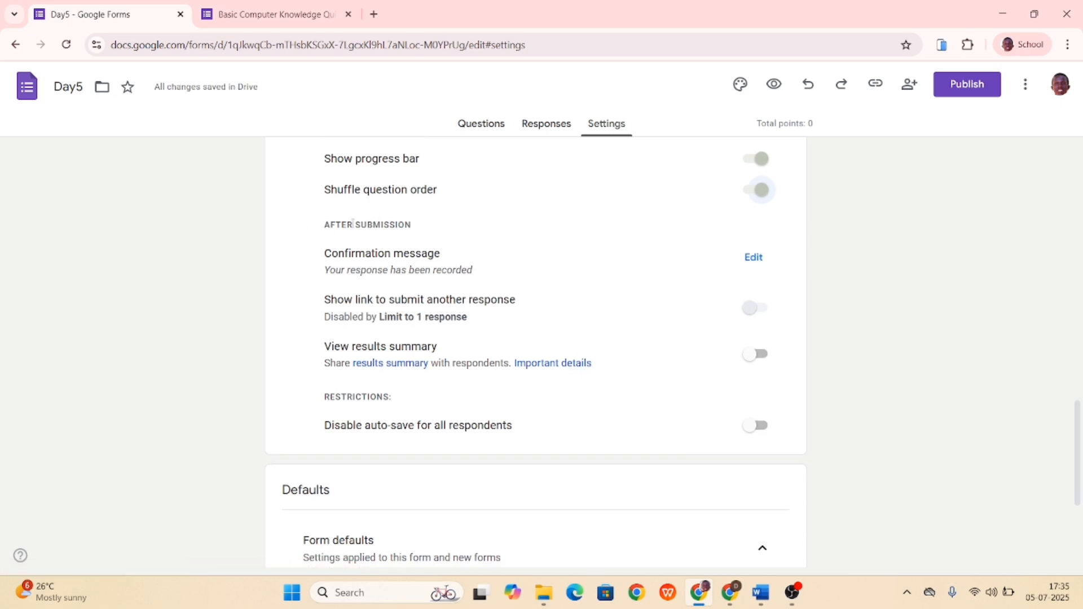
pyautogui.scroll(-1, 353, 224)
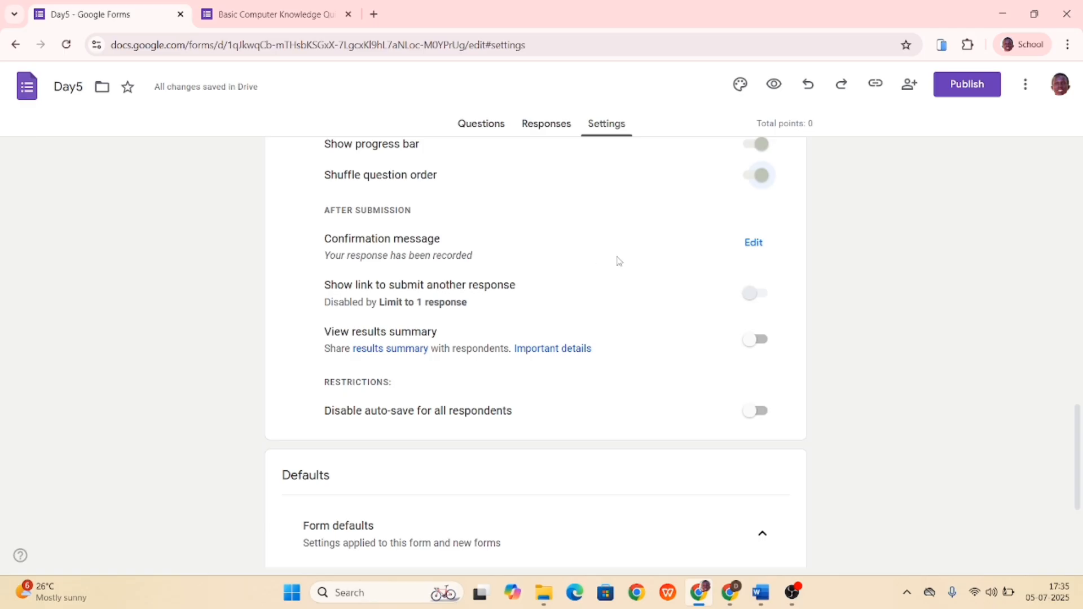
pyautogui.click(754, 243)
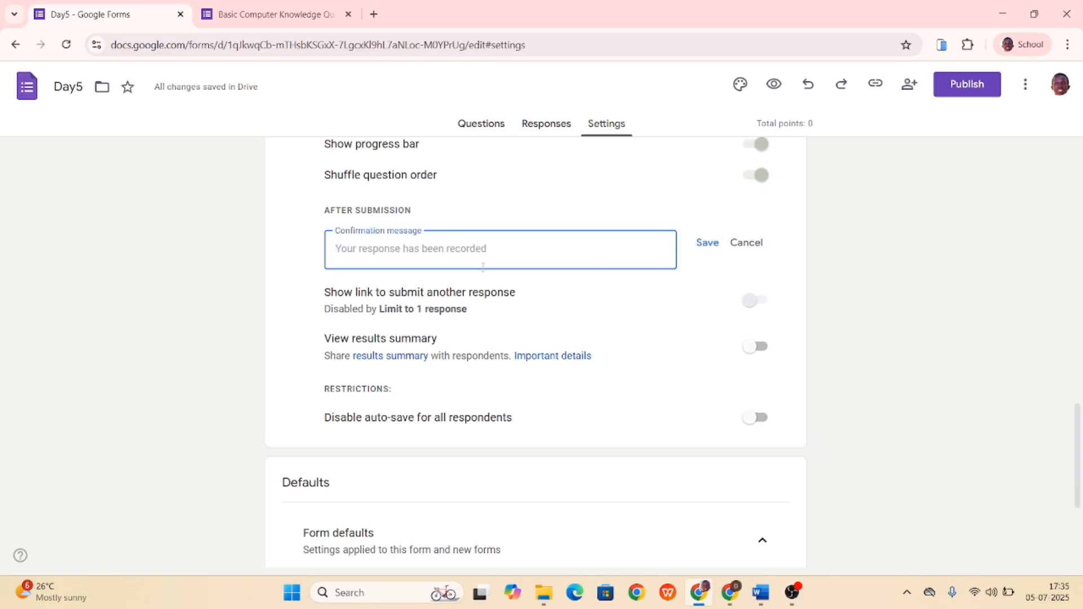
pyautogui.write('Well do')
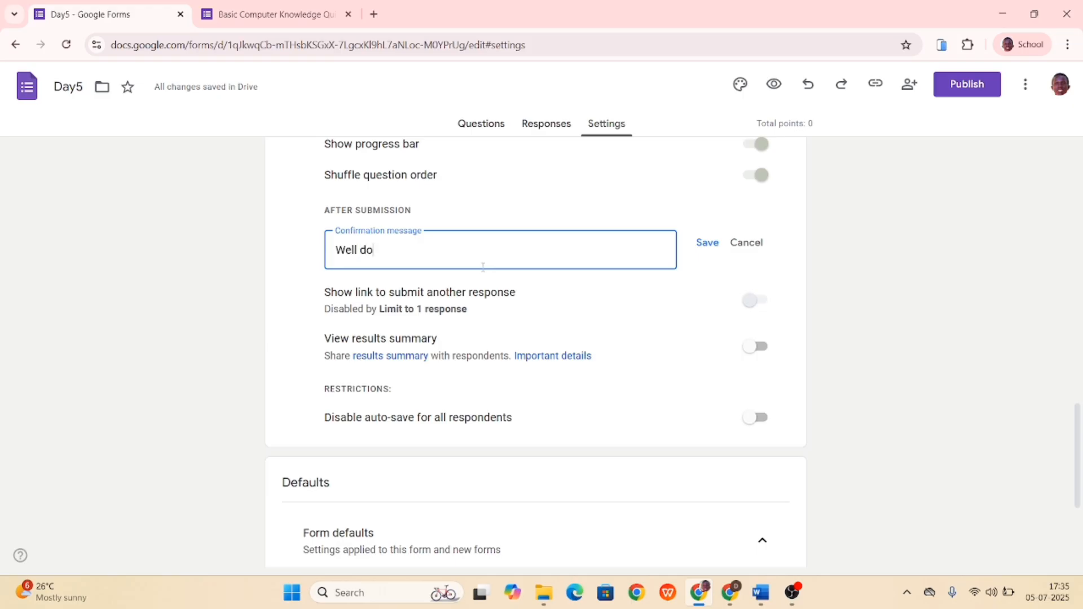
pyautogui.write('ne!')
# - Set the form defaults to collect email addresses as Verified
pyautogui.scroll(-1, 483, 266)
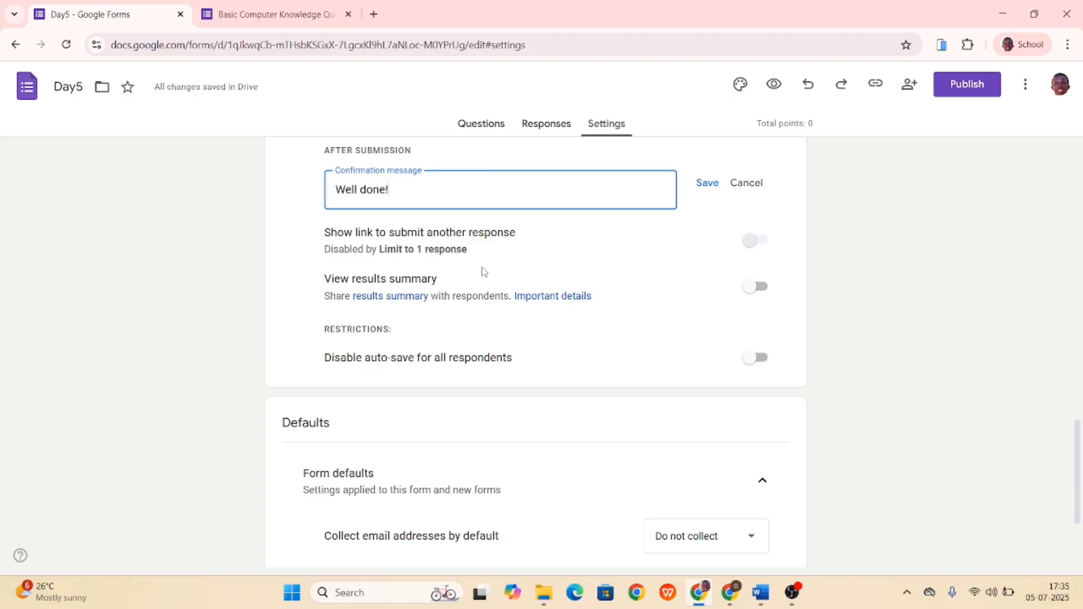
pyautogui.scroll(-1, 483, 272)
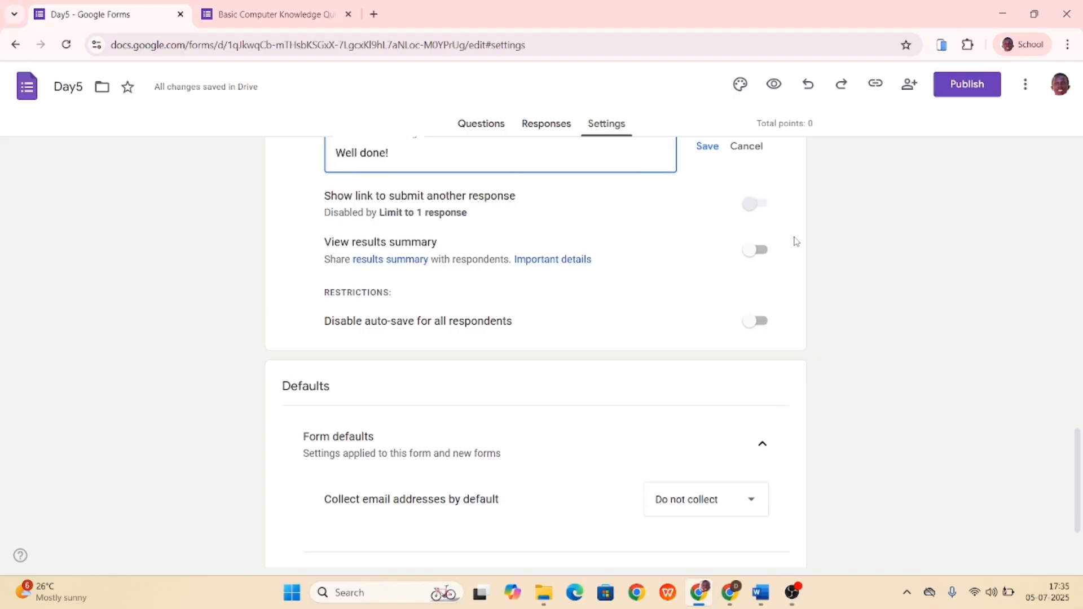
pyautogui.scroll(-3, 605, 291)
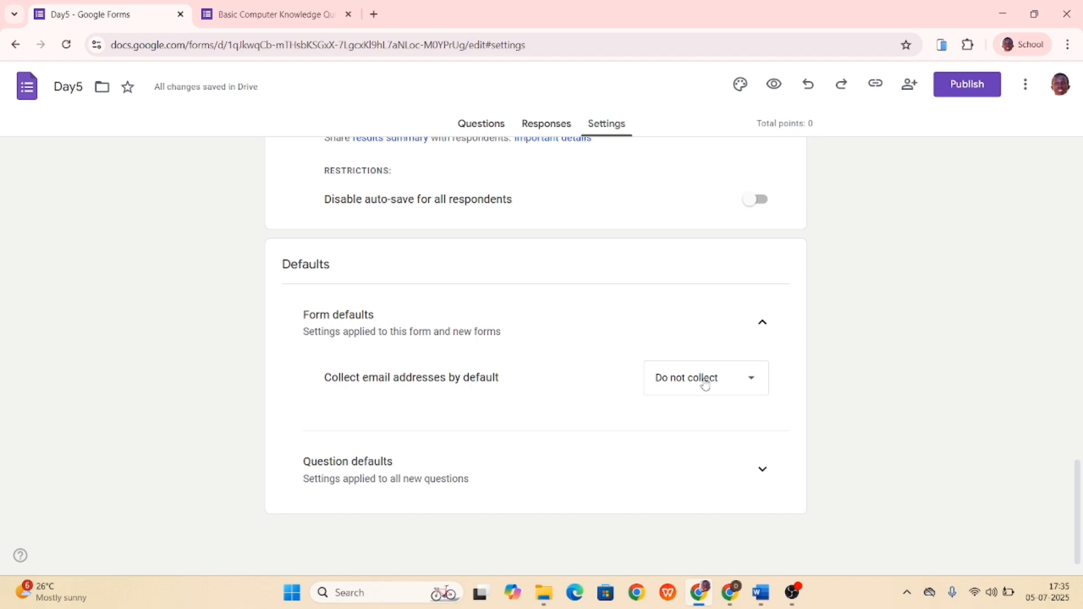
pyautogui.click(688, 385)
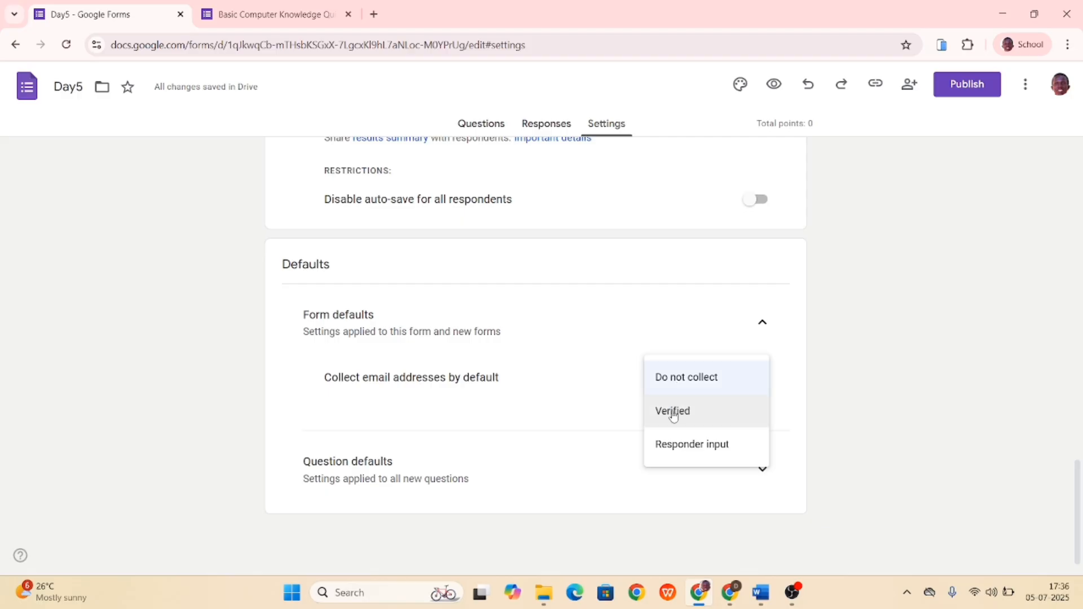
pyautogui.click(673, 416)
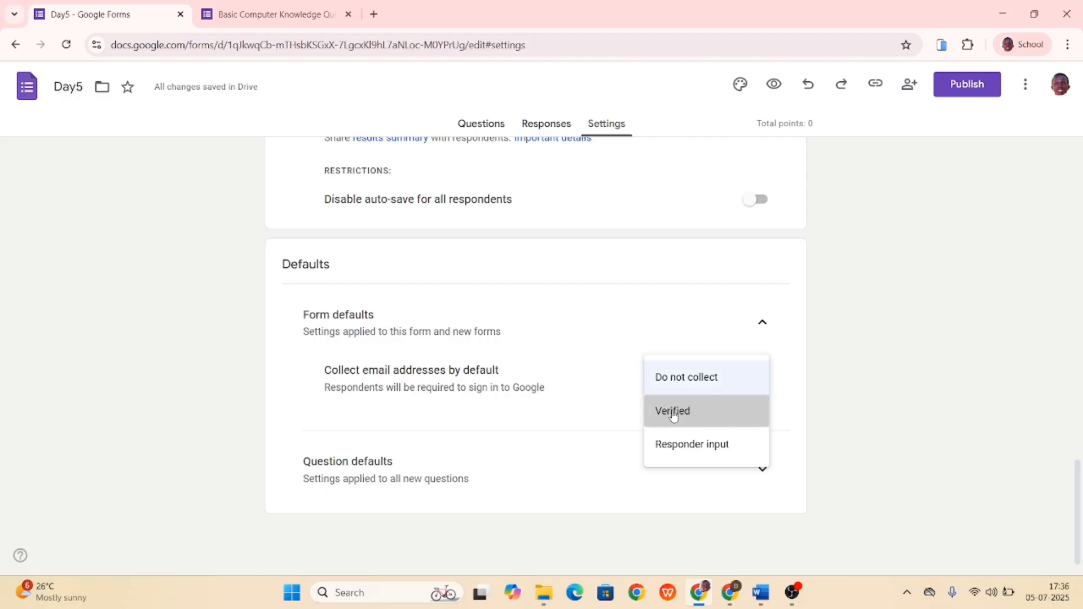
# - Make questions required by default in the question defaults
pyautogui.click(765, 468)
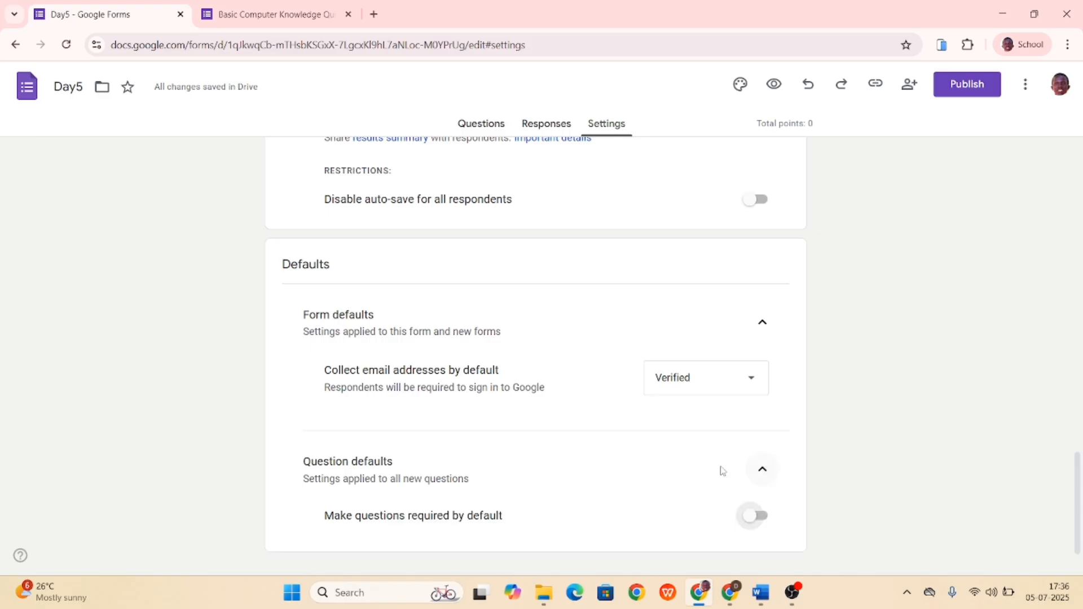
pyautogui.scroll(-1, 606, 464)
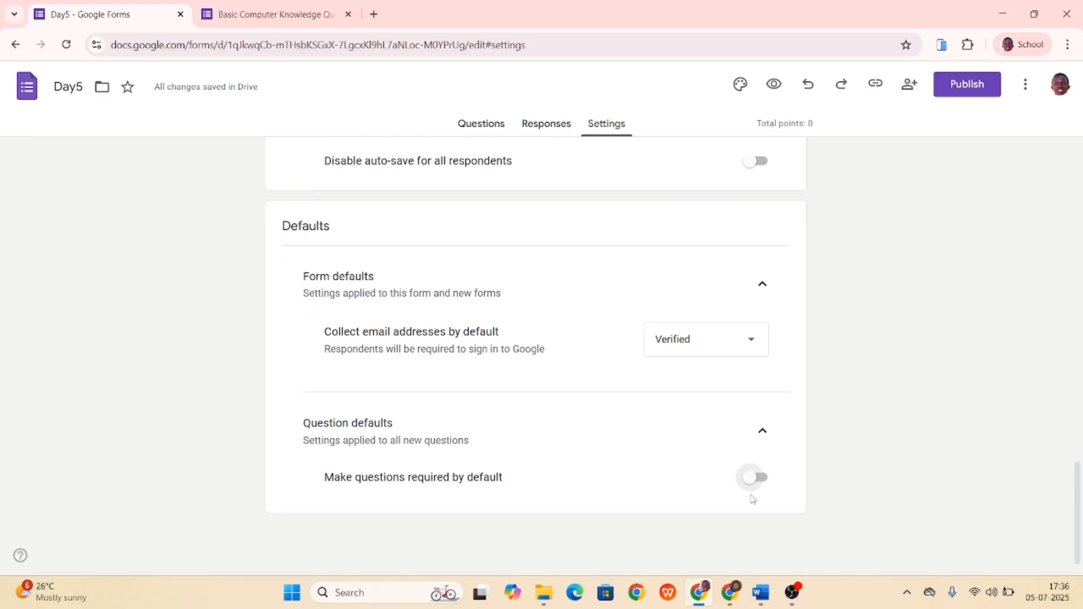
pyautogui.click(758, 479)
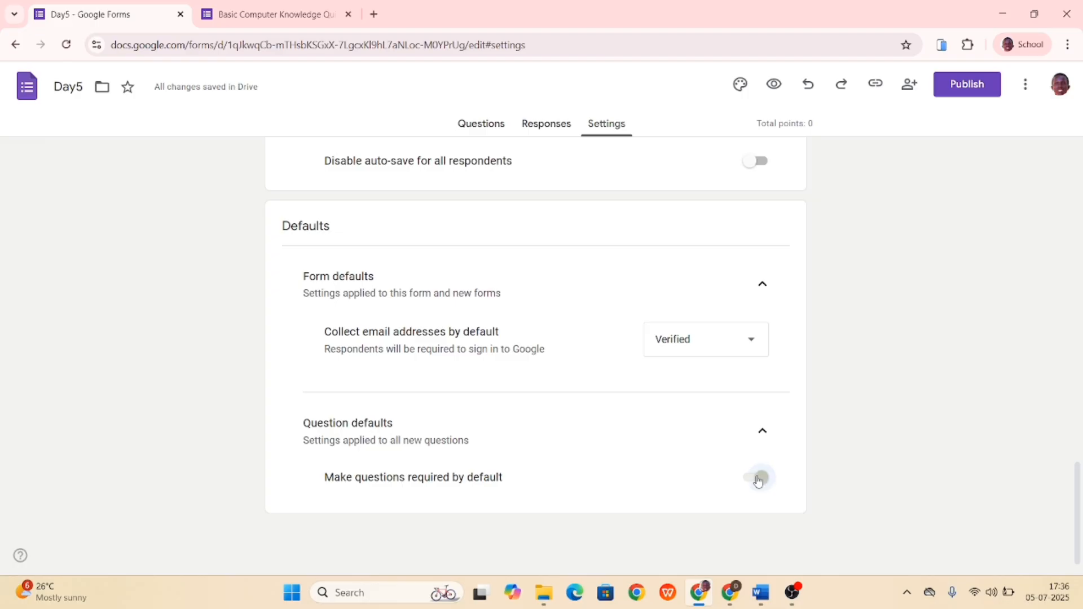
# - In the answer key of the CPU question, mark "b) Central Processing Unit" as correct and assign 10 points
pyautogui.scroll(20, 759, 480)
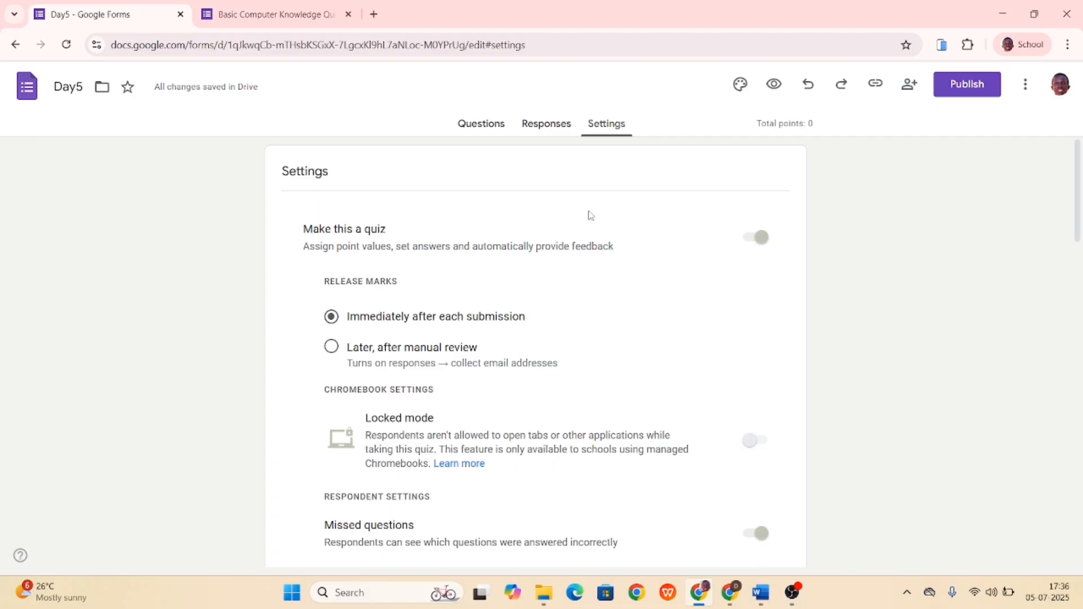
pyautogui.click(495, 119)
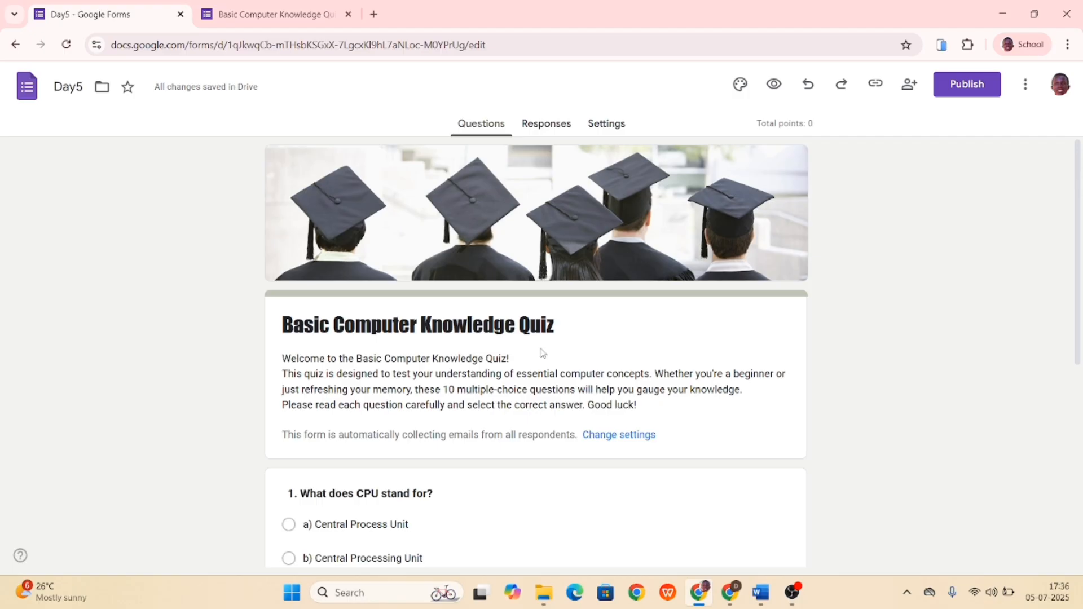
pyautogui.scroll(-4, 542, 353)
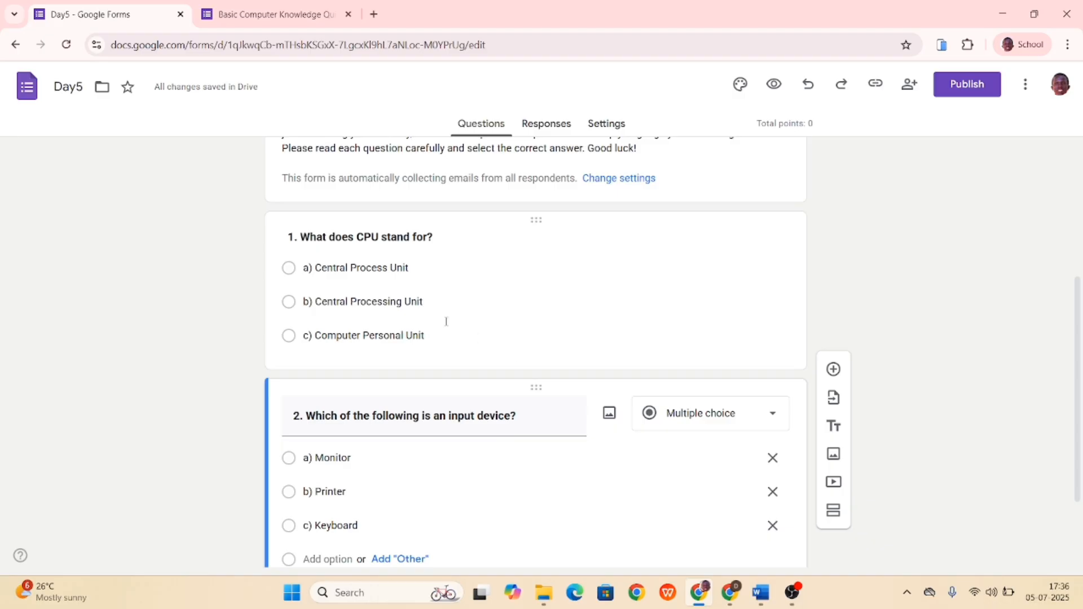
pyautogui.click(353, 272)
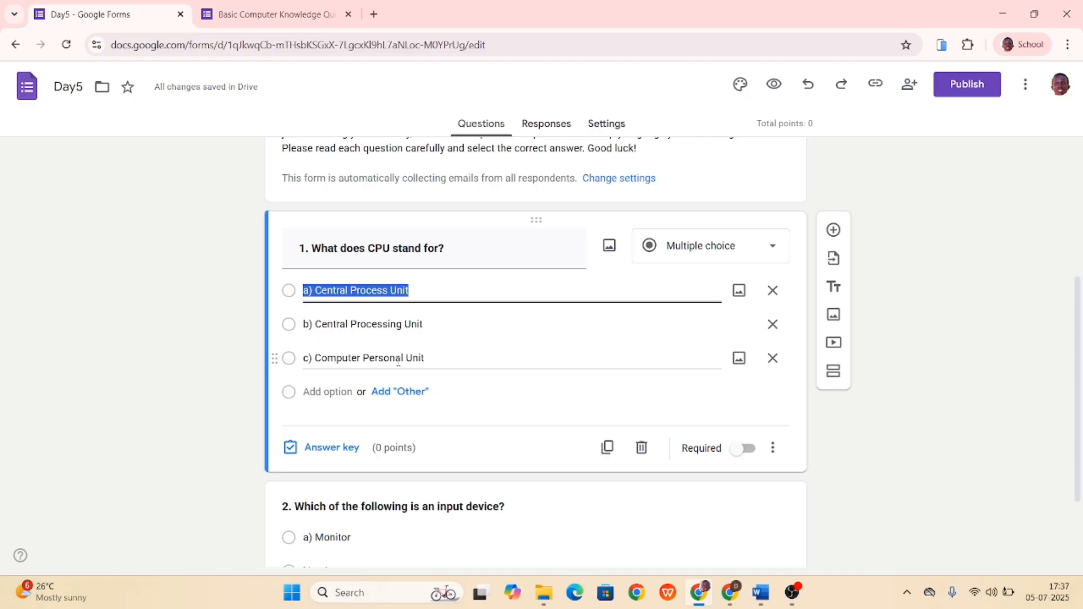
pyautogui.click(320, 451)
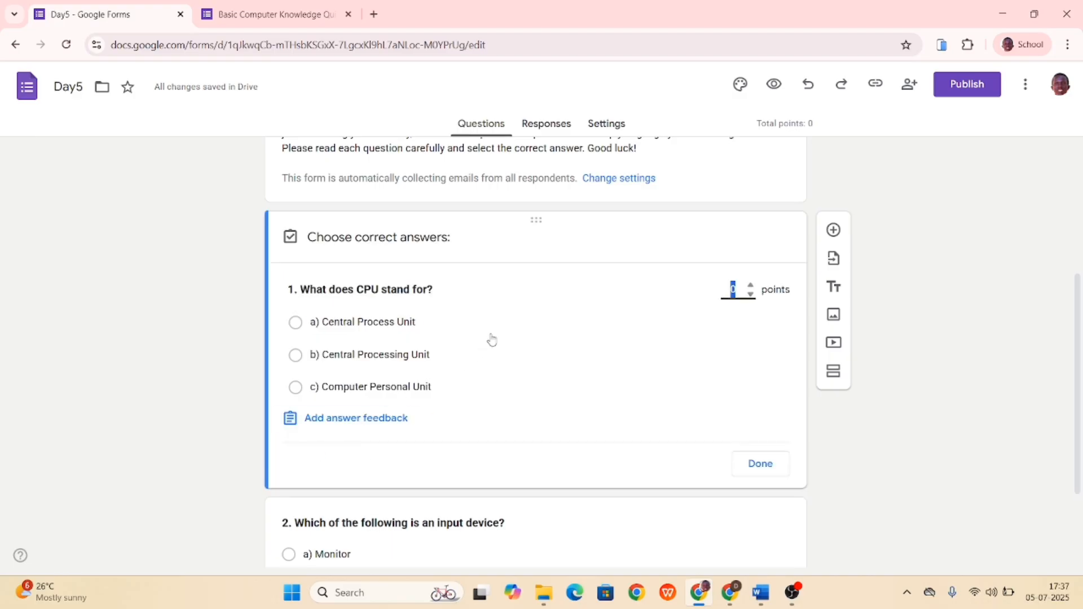
pyautogui.click(295, 355)
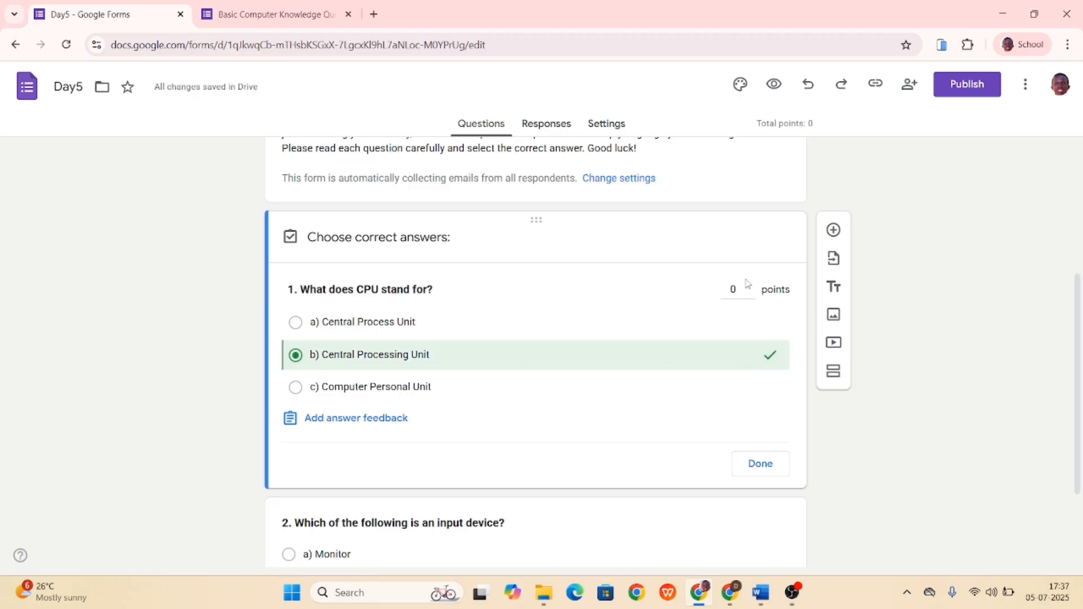
pyautogui.click(739, 289)
pyautogui.write('10')
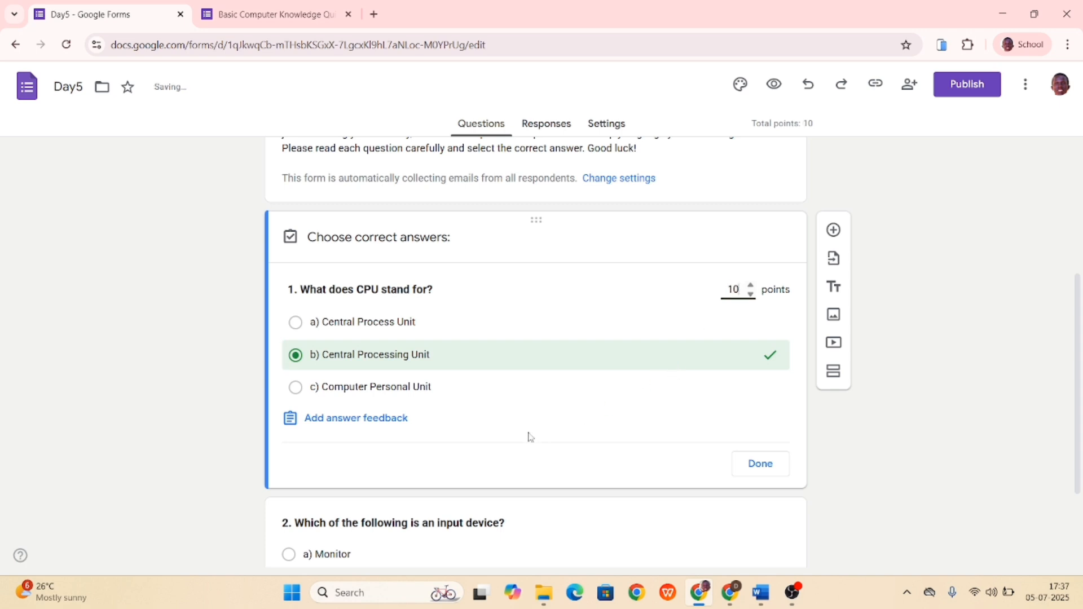
# - Add answer feedback to the CPU question: "Incorrect!" for incorrect answers and "Well done" for correct answers
pyautogui.scroll(-2, 530, 437)
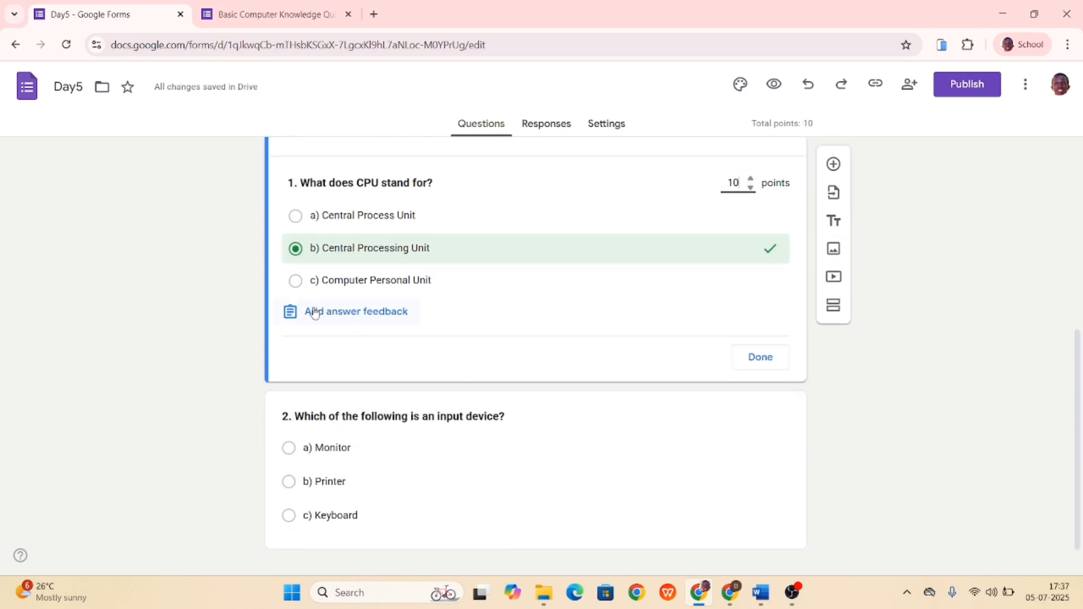
pyautogui.click(315, 312)
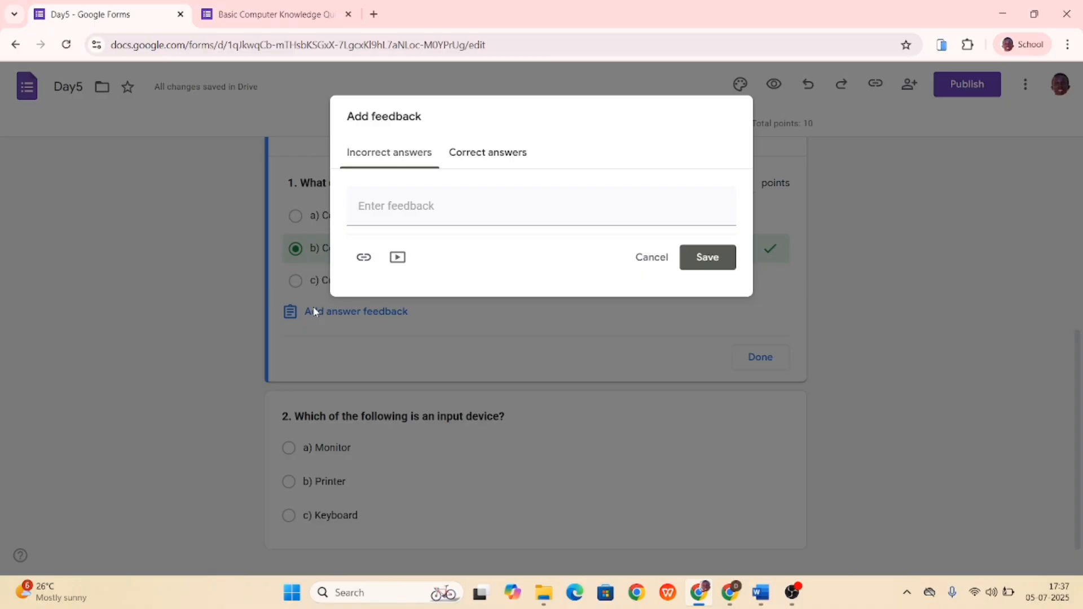
pyautogui.click(416, 223)
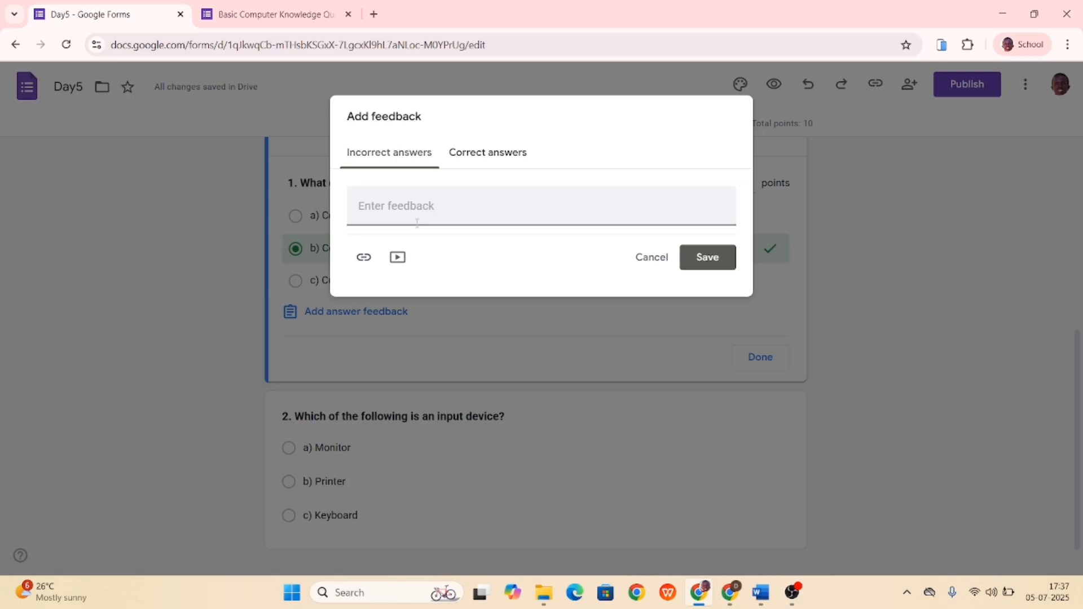
pyautogui.write('Incorrect!')
pyautogui.click(485, 148)
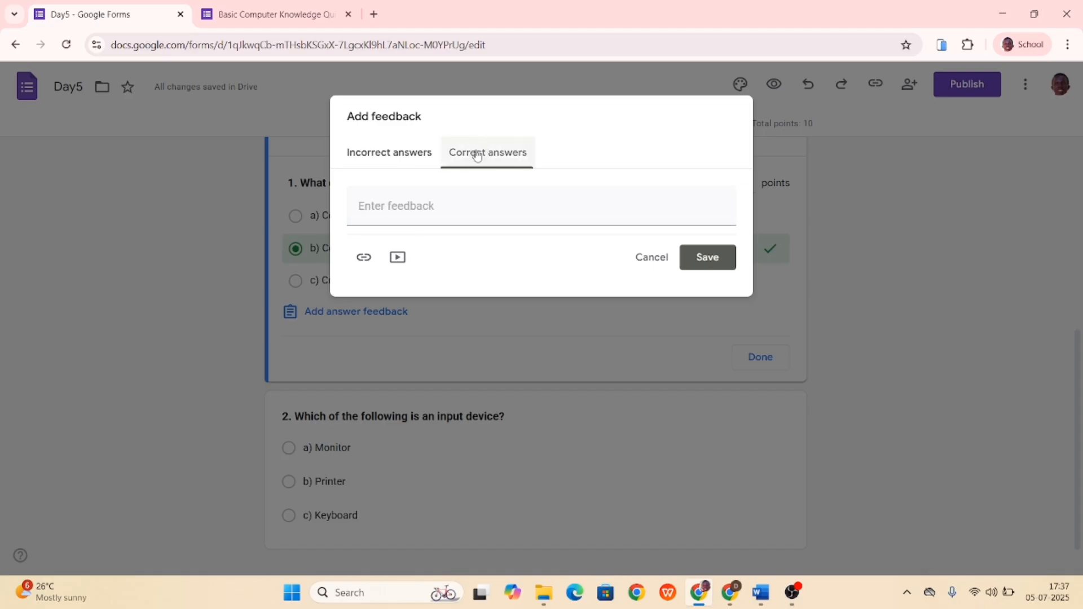
pyautogui.click(404, 217)
pyautogui.write('Well done')
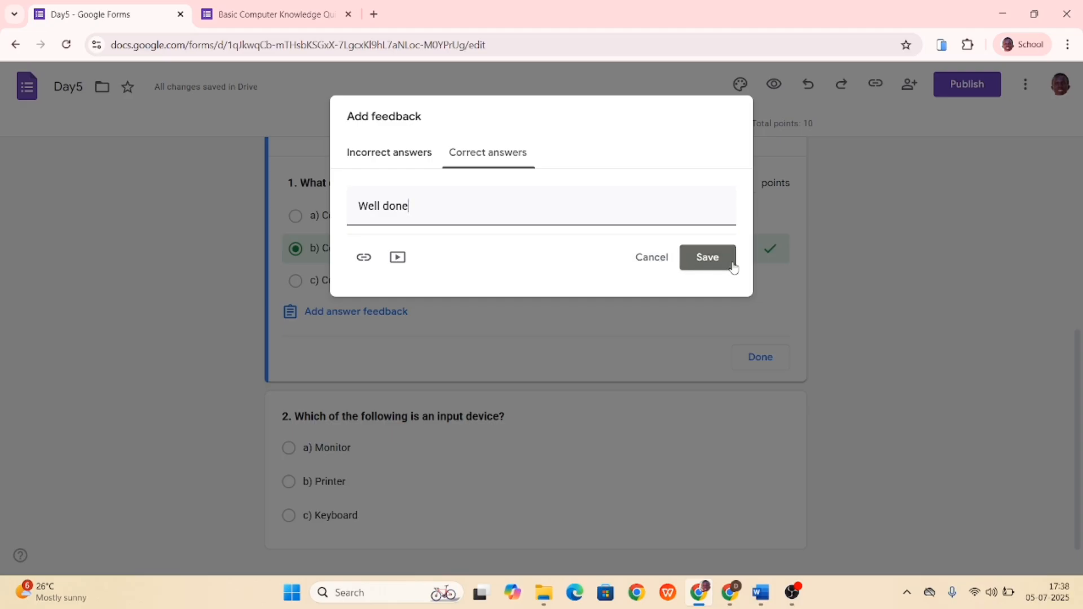
pyautogui.click(710, 262)
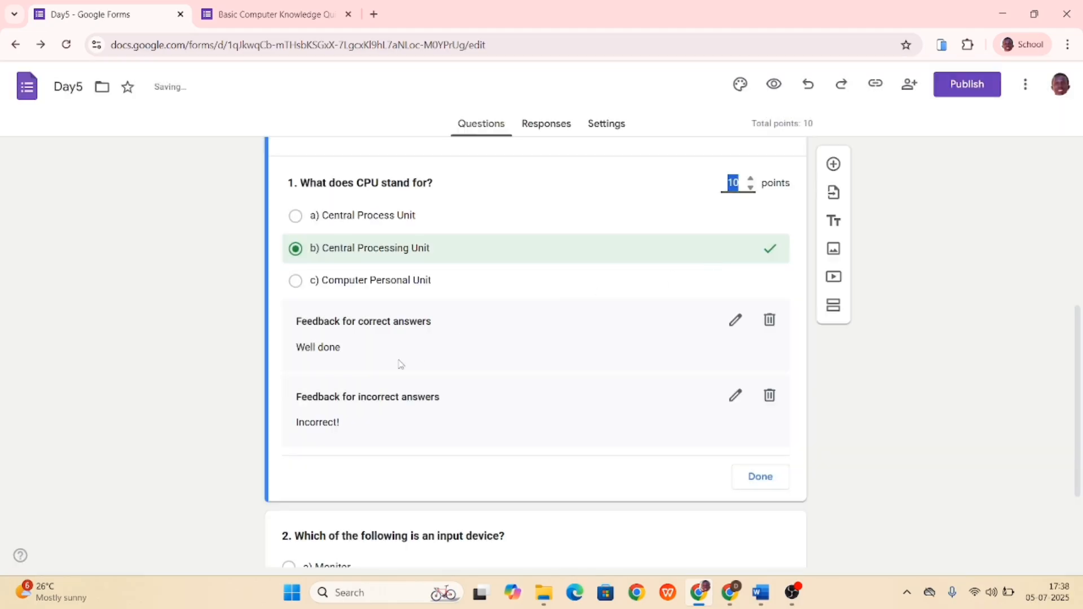
# - In the answer key of the input device question, mark "c) Keyboard" as correct and assign 10 points
pyautogui.scroll(-3, 395, 366)
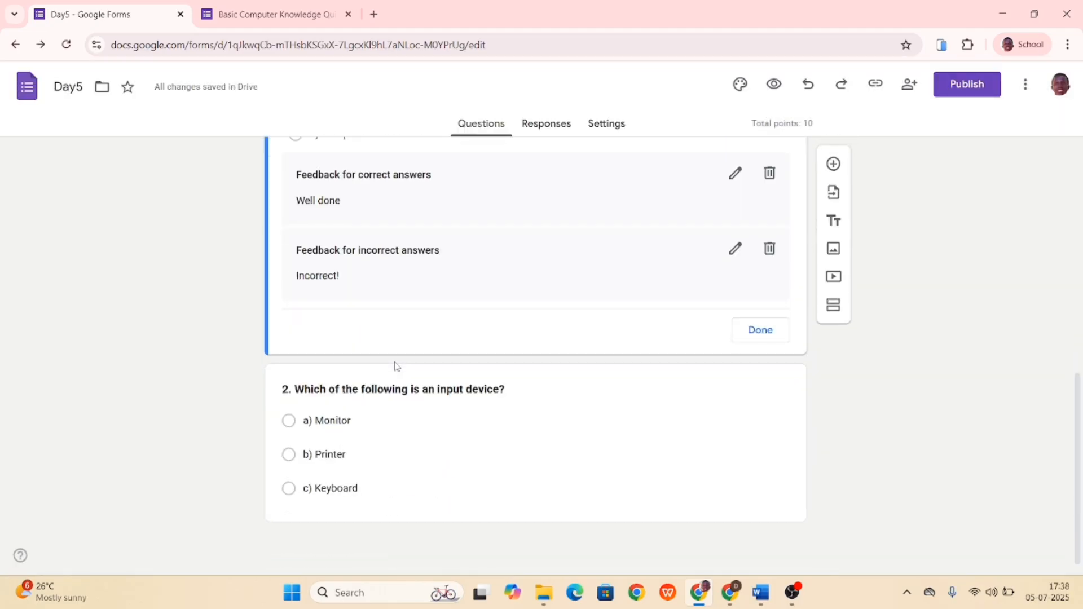
pyautogui.click(380, 458)
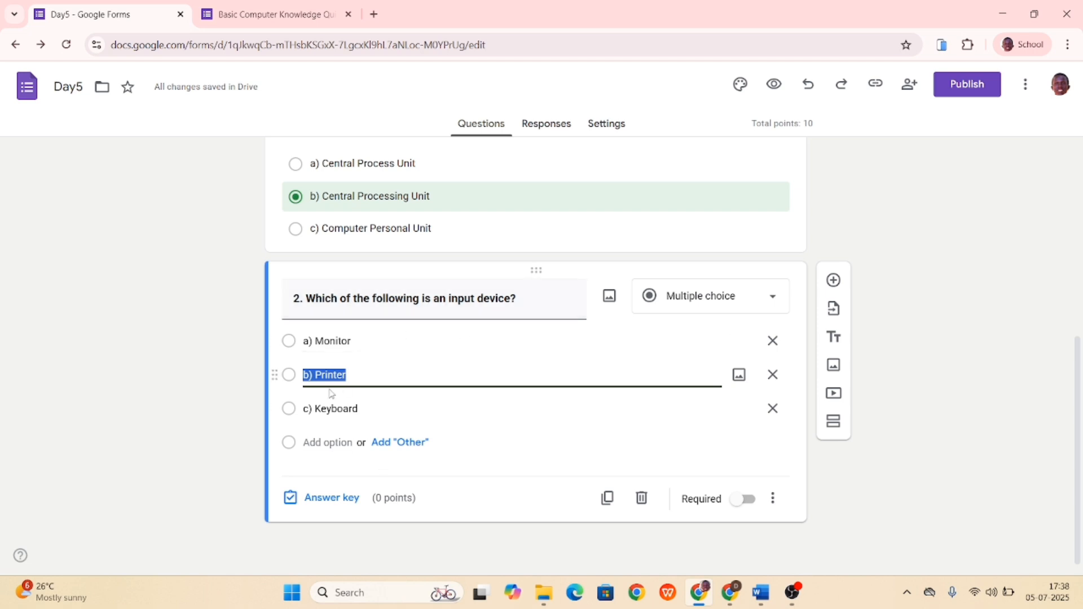
pyautogui.click(313, 498)
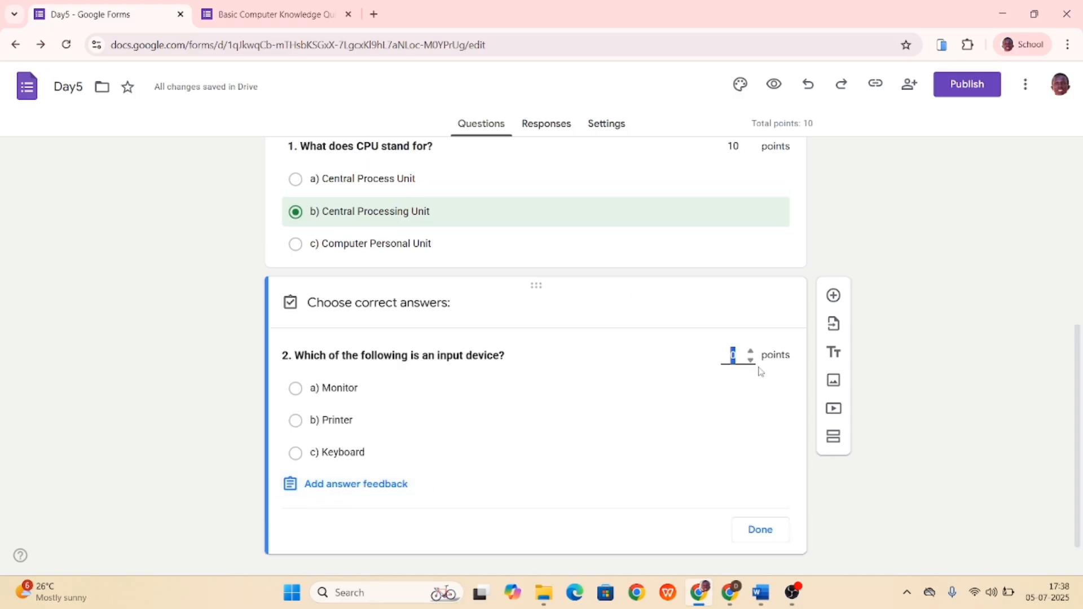
pyautogui.click(295, 452)
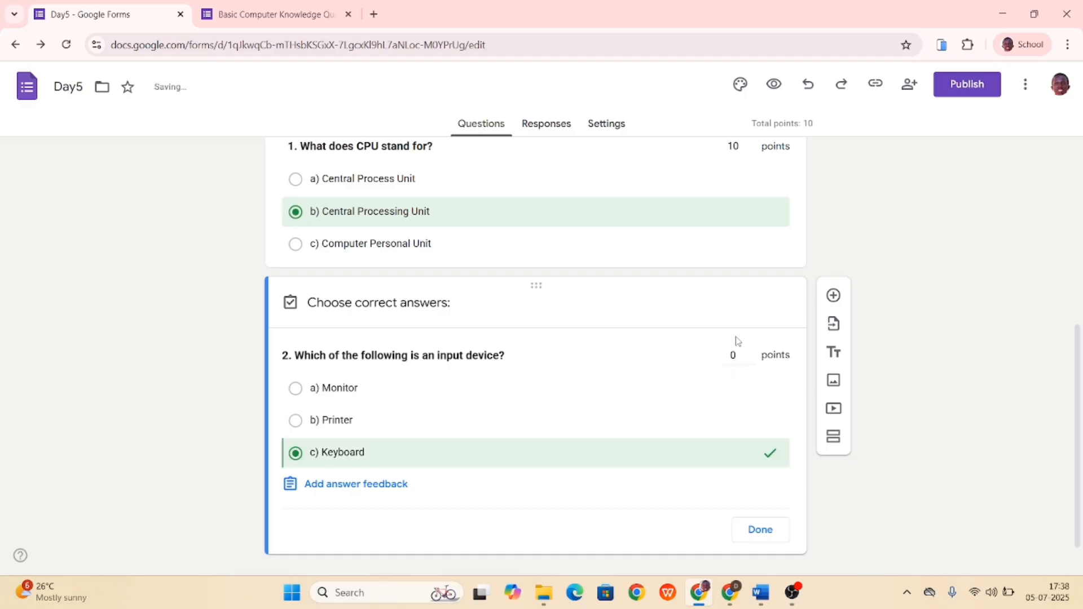
pyautogui.click(733, 356)
pyautogui.click(733, 354)
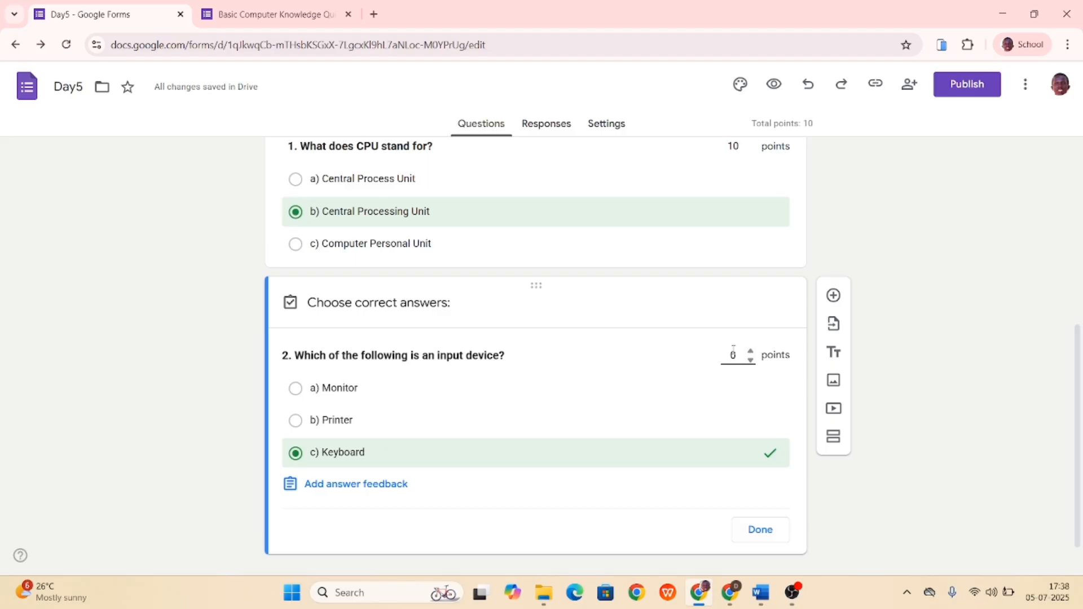
pyautogui.press('BackSpace')
pyautogui.write('10')
pyautogui.scroll(-1, 558, 438)
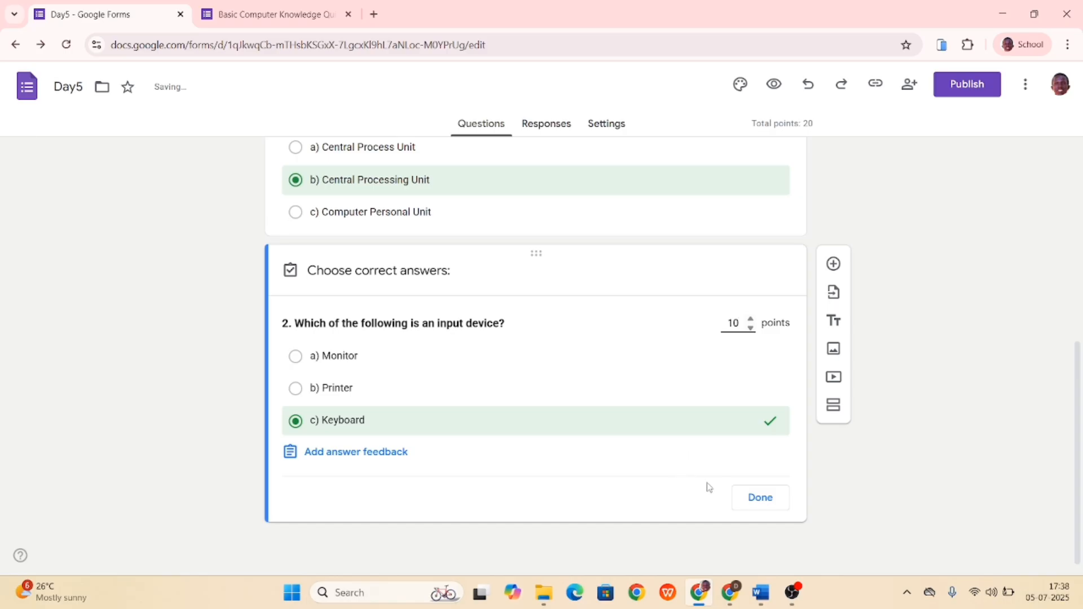
# - Close the input device question's answer key and add a short-answer question "Who is the president of Rwanda"
pyautogui.click(758, 503)
pyautogui.click(833, 281)
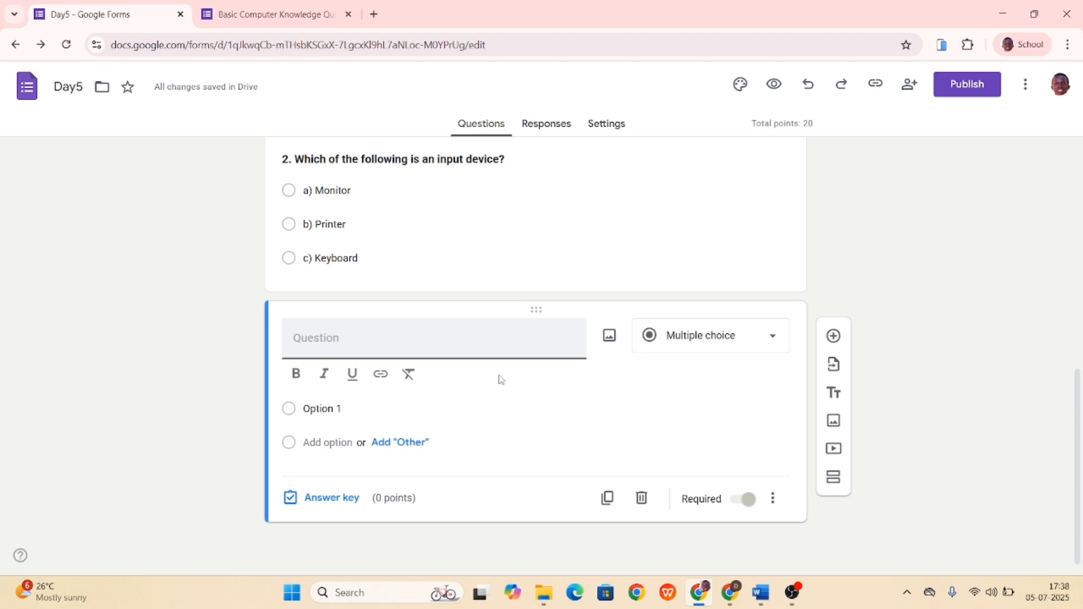
pyautogui.write('Who')
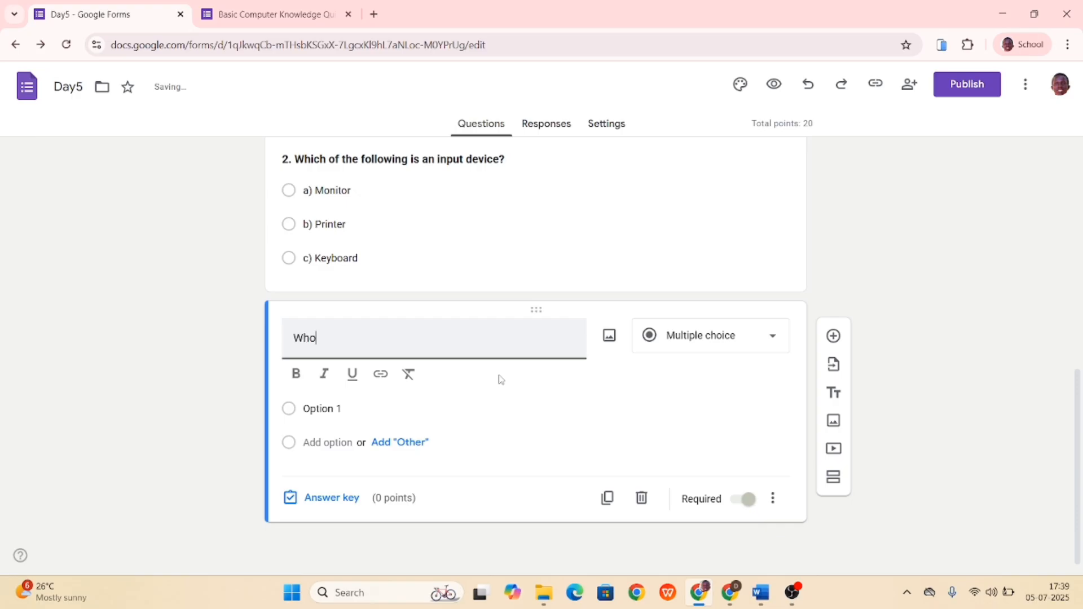
pyautogui.write(' is the preside')
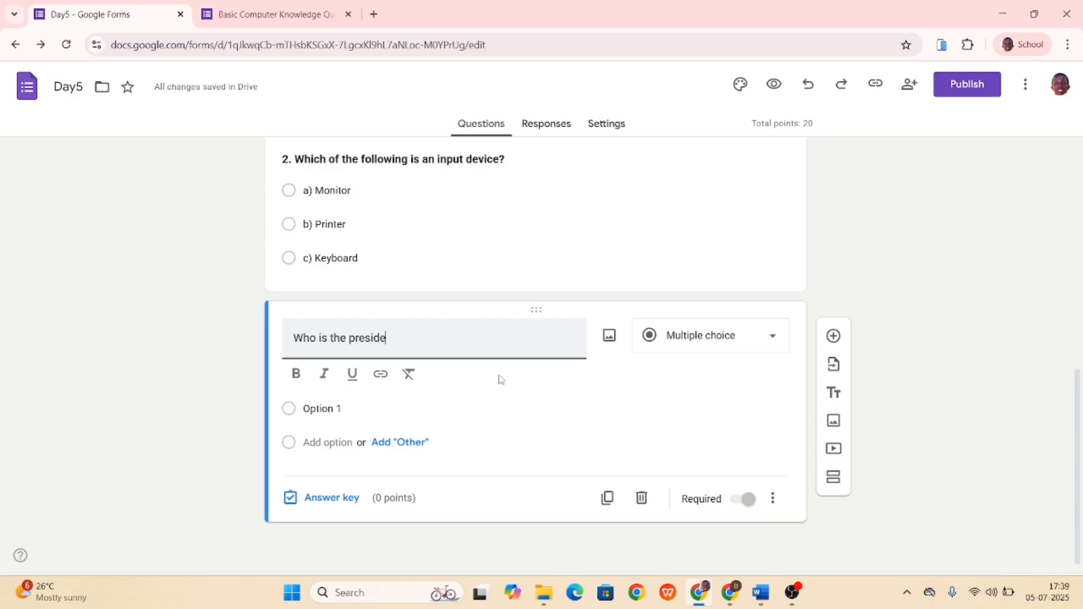
pyautogui.write('nt of Rwanda')
pyautogui.click(753, 344)
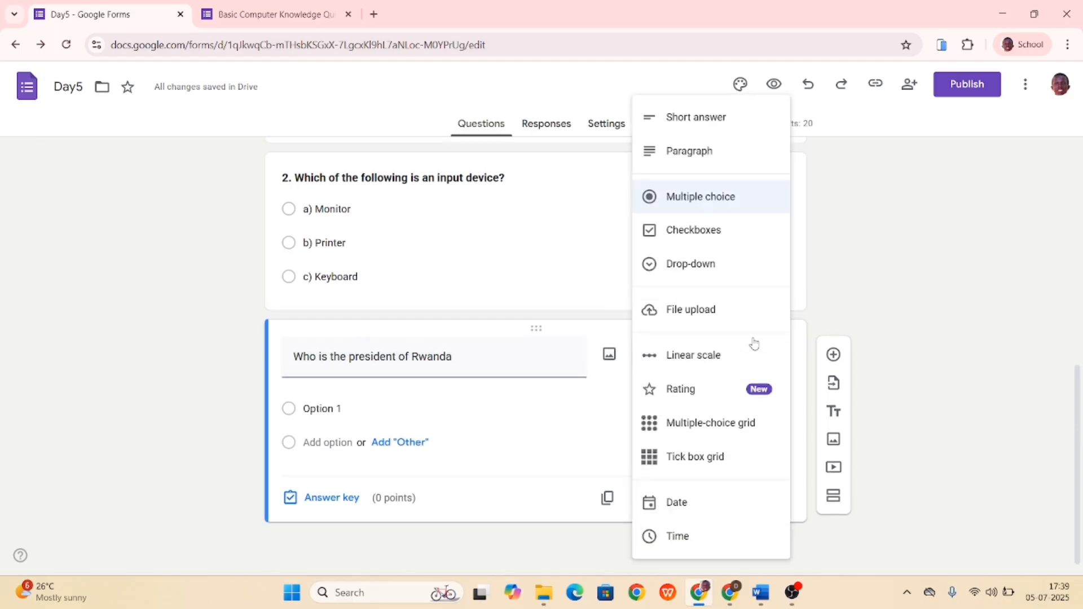
pyautogui.click(688, 121)
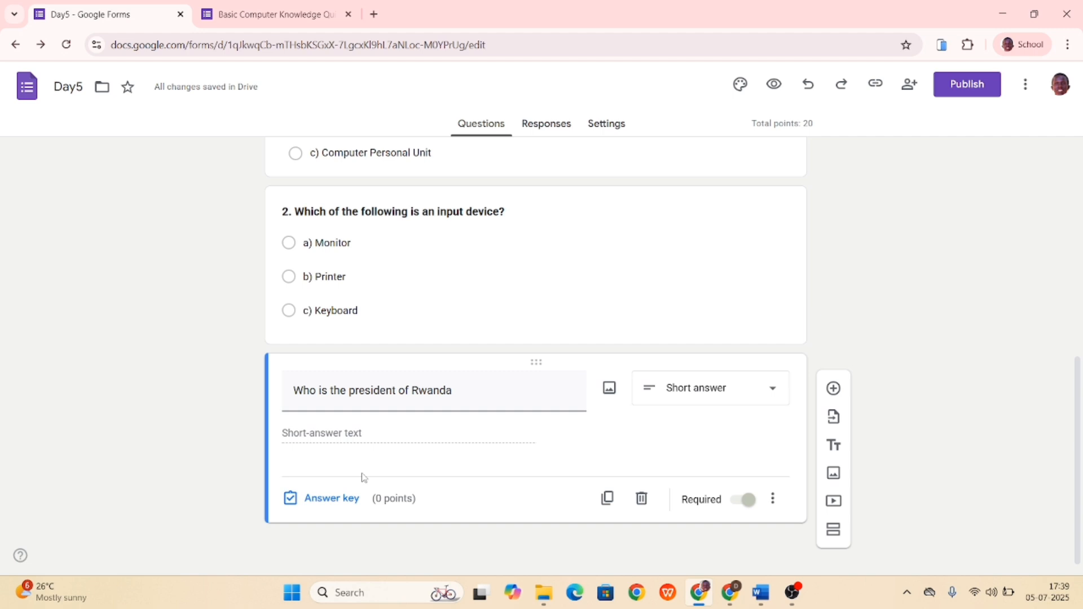
# - In the answer key of the president question, list "Paul Kagame", "Paul" and "Kagame" as correct answers
pyautogui.click(321, 500)
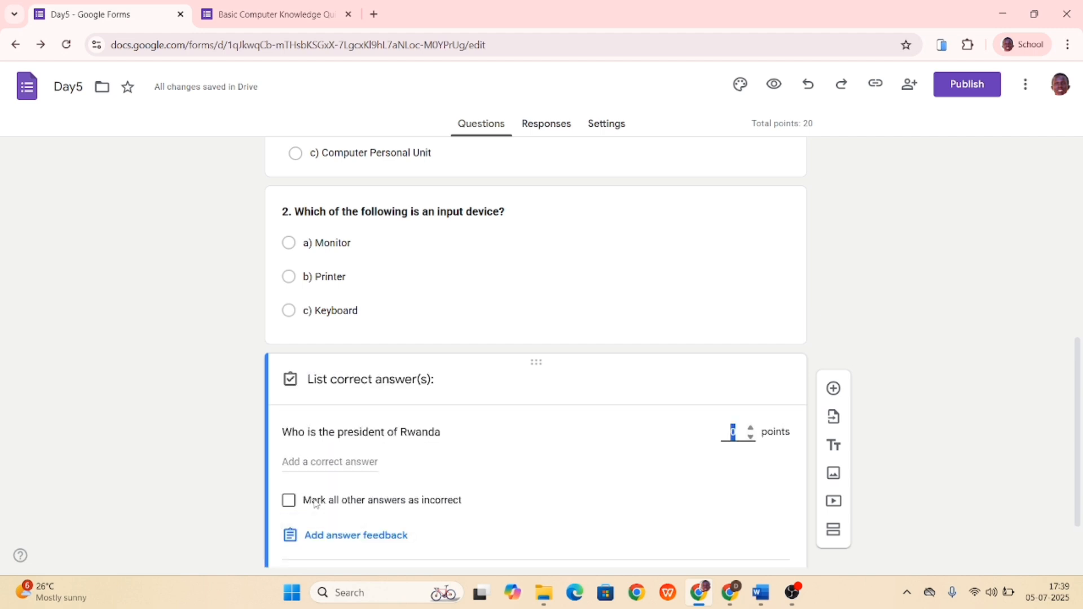
pyautogui.scroll(-1, 423, 432)
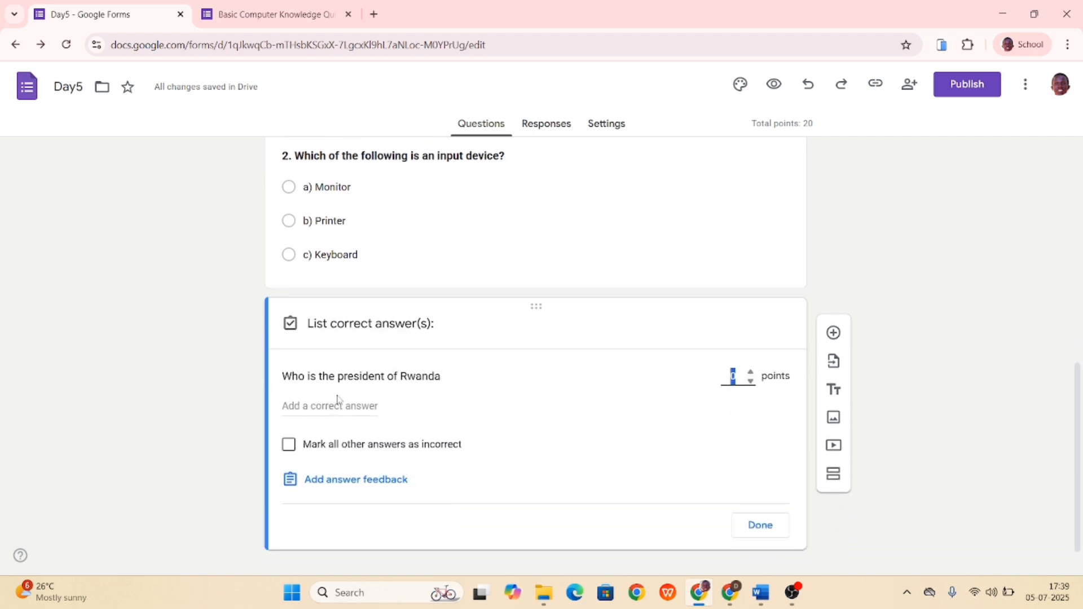
pyautogui.click(287, 404)
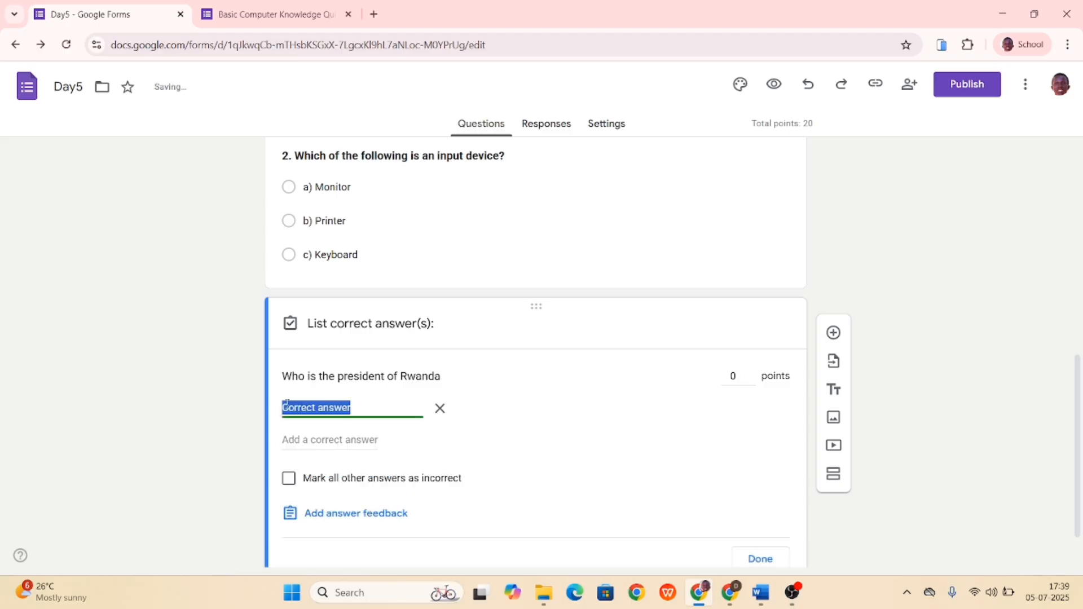
pyautogui.write('Paul ')
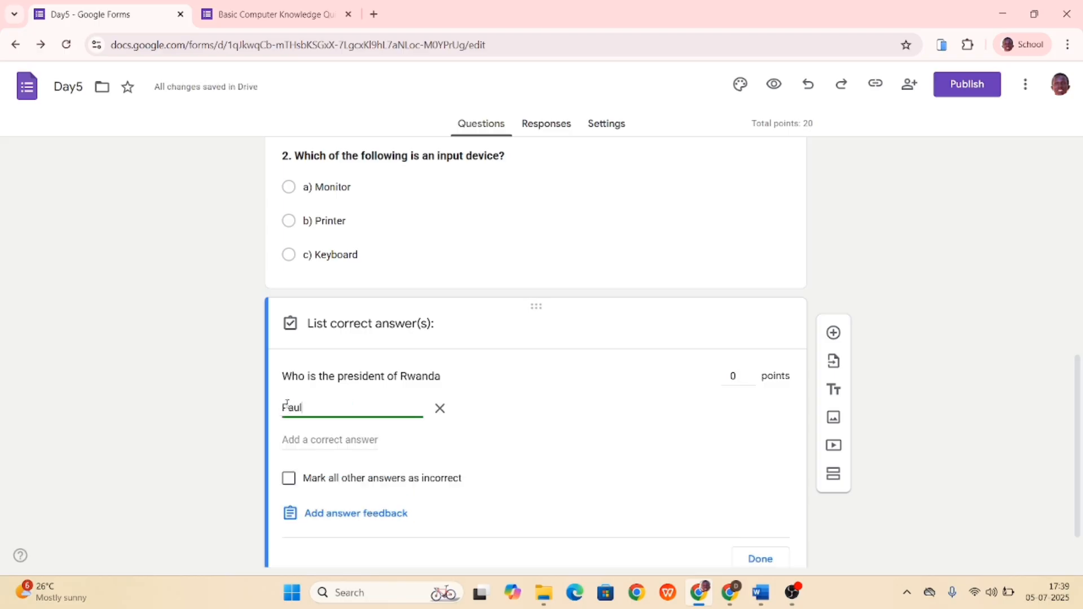
pyautogui.write('Kagame')
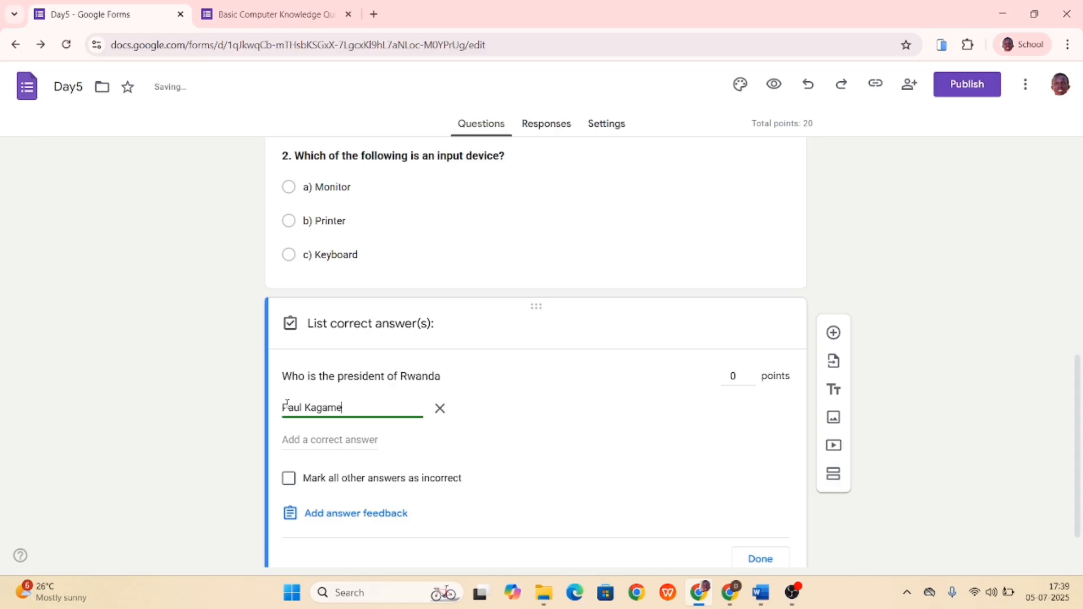
pyautogui.click(311, 440)
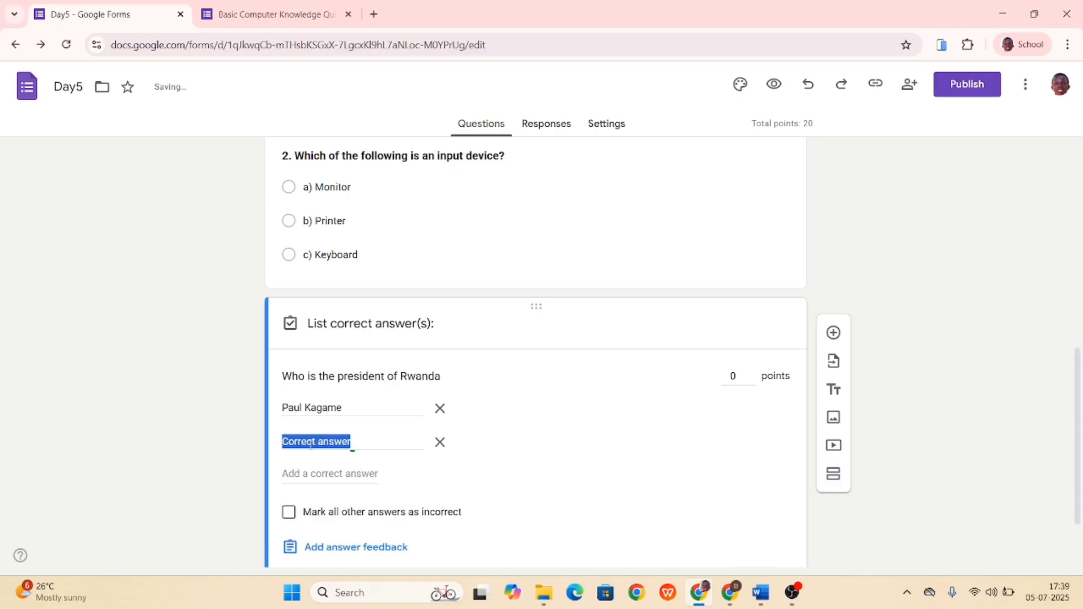
pyautogui.write('Paul')
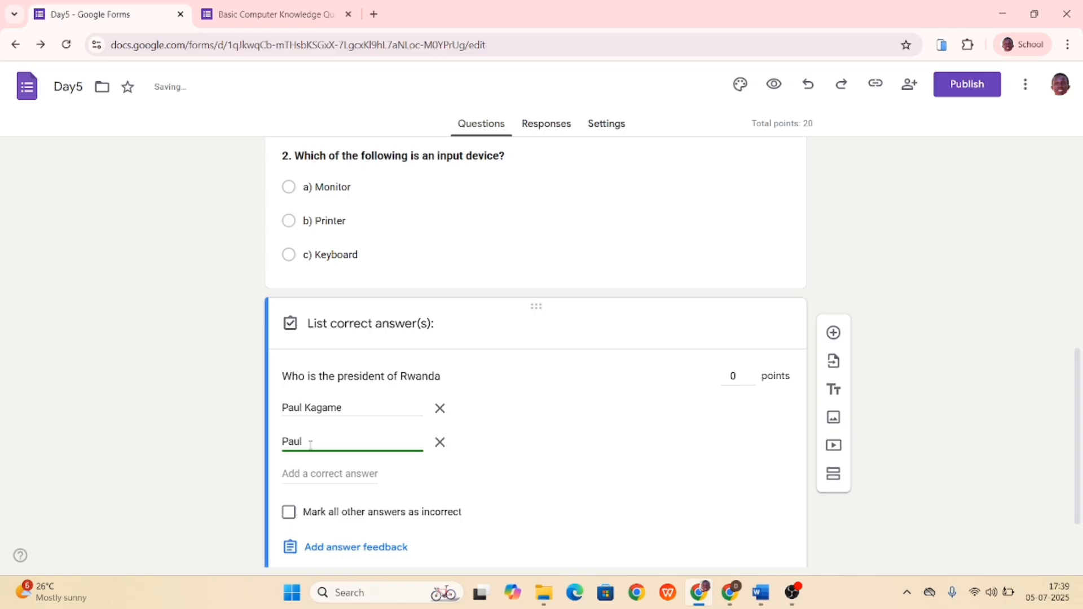
pyautogui.click(306, 470)
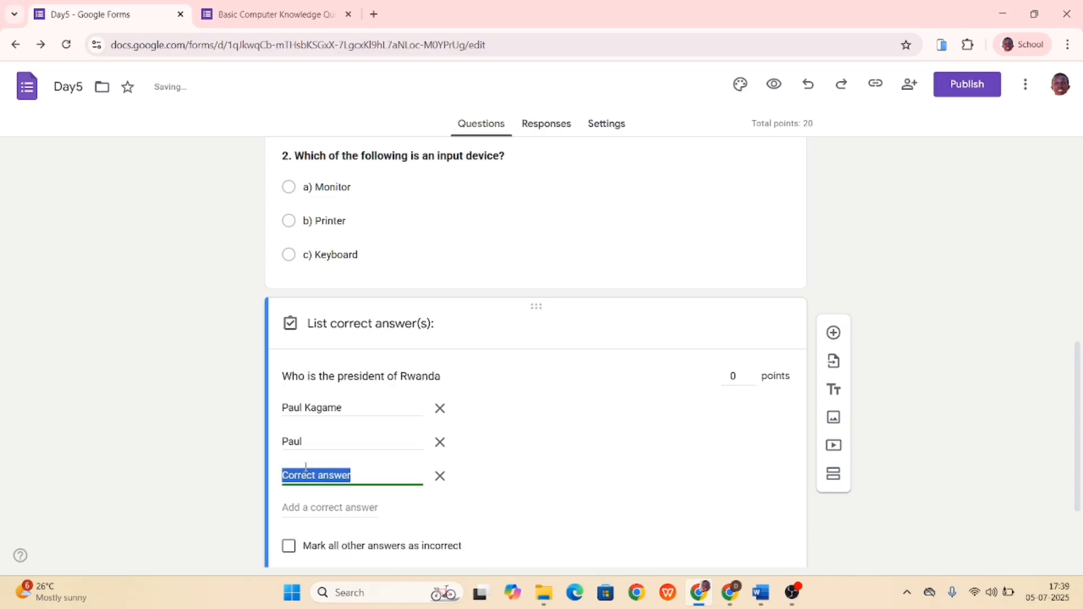
pyautogui.write('Kagame')
# - Mark all other answers as incorrect in the president question's answer key
pyautogui.scroll(-3, 306, 468)
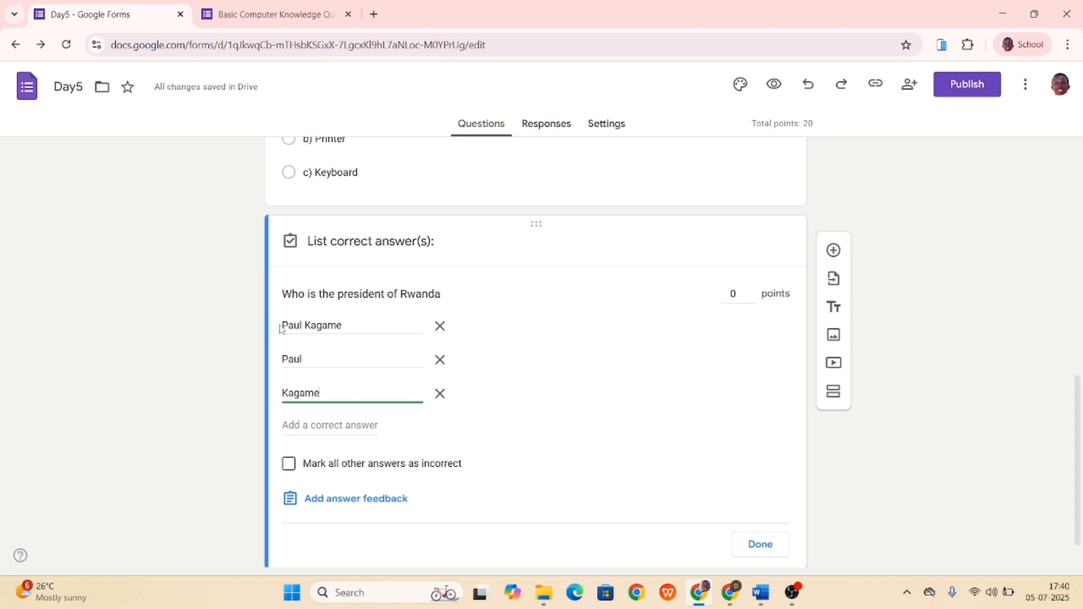
pyautogui.scroll(-1, 343, 323)
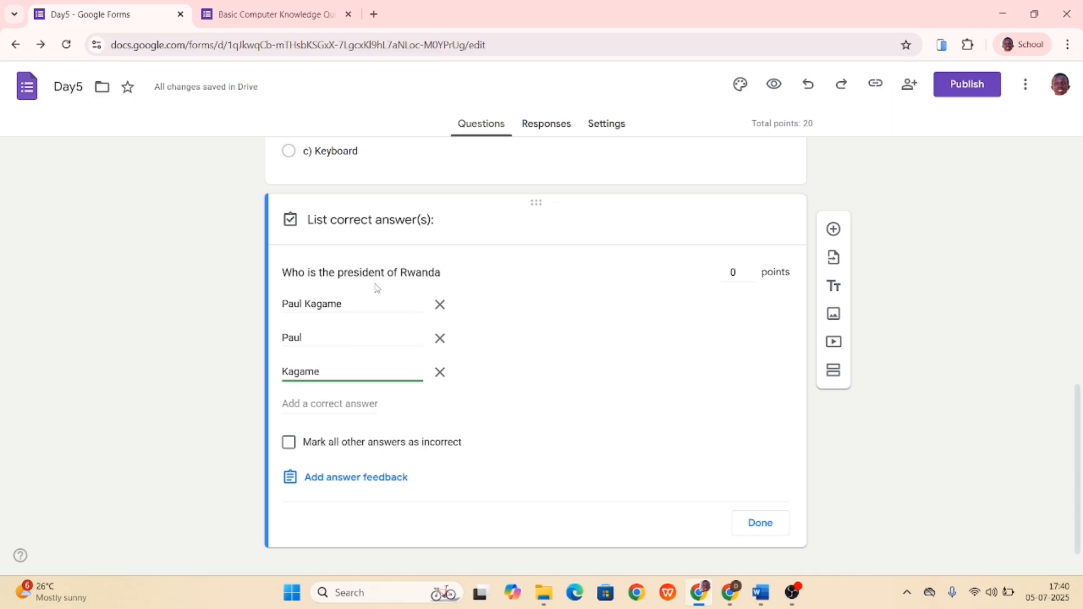
pyautogui.click(289, 444)
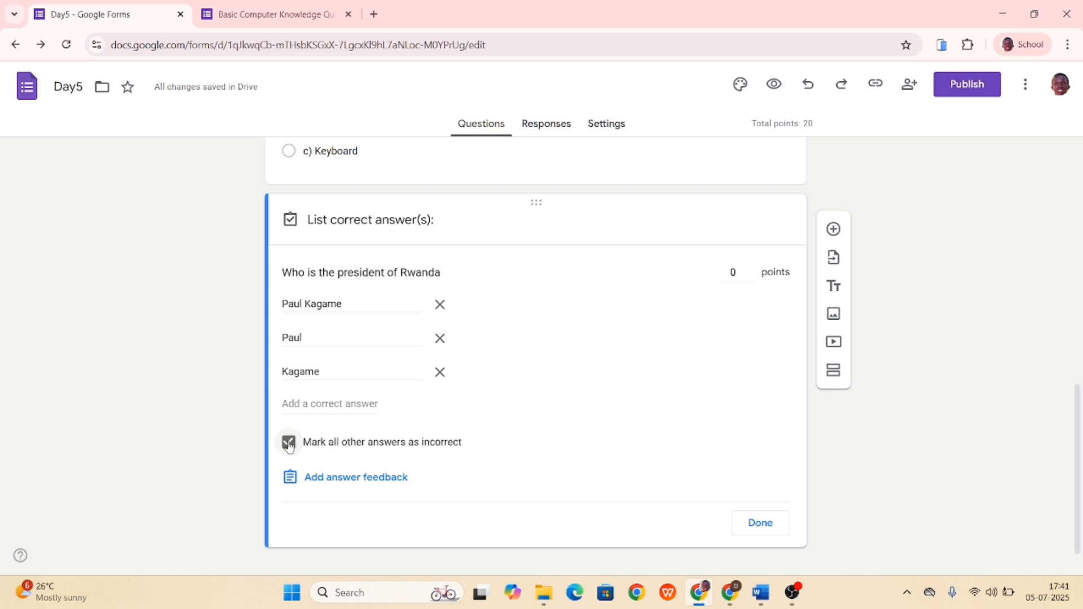
pyautogui.scroll(-1, 604, 380)
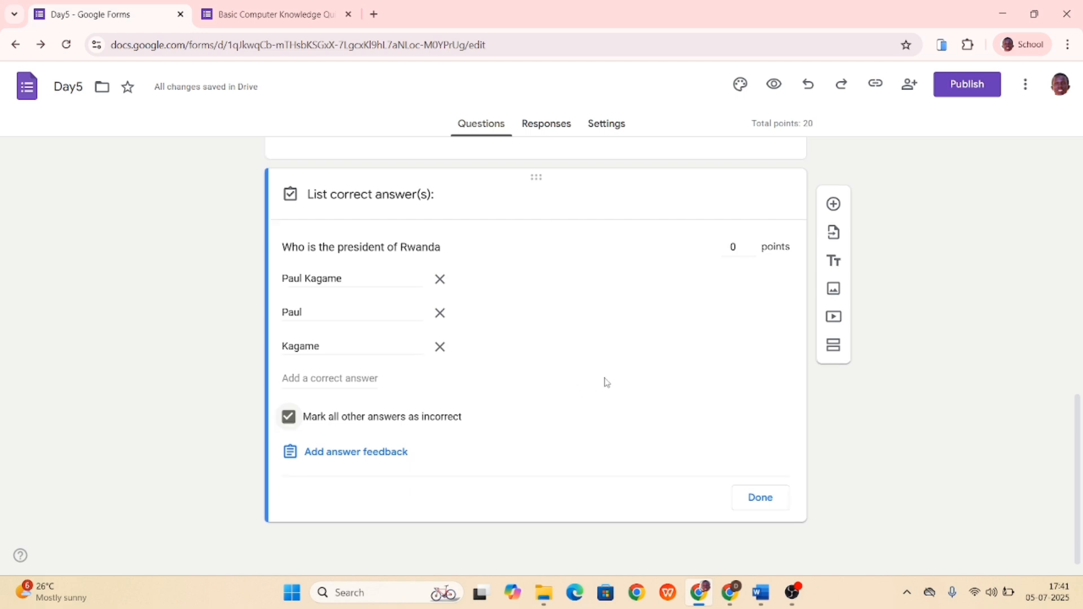
# - Add a checkboxes question reading "which one is not a search engine"
pyautogui.click(833, 204)
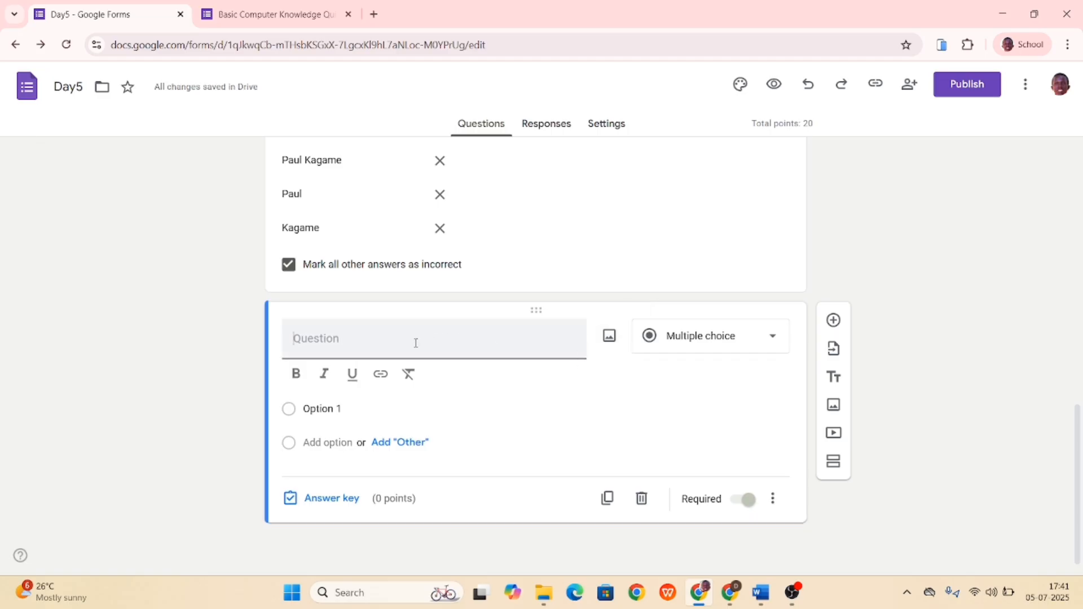
pyautogui.write('which one is n')
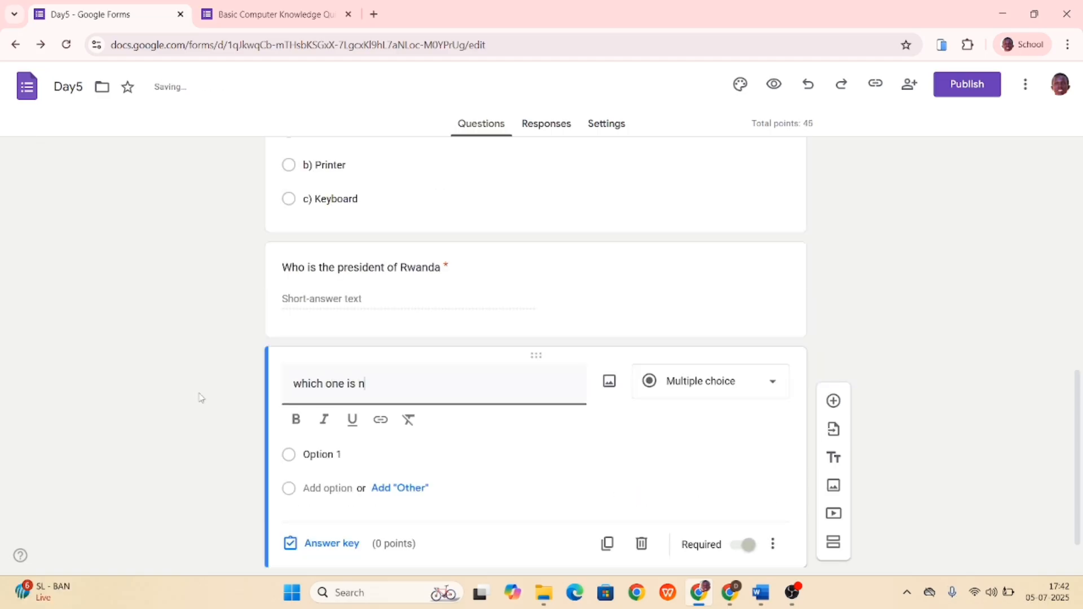
pyautogui.write('ot a search engine')
pyautogui.scroll(-1, 468, 392)
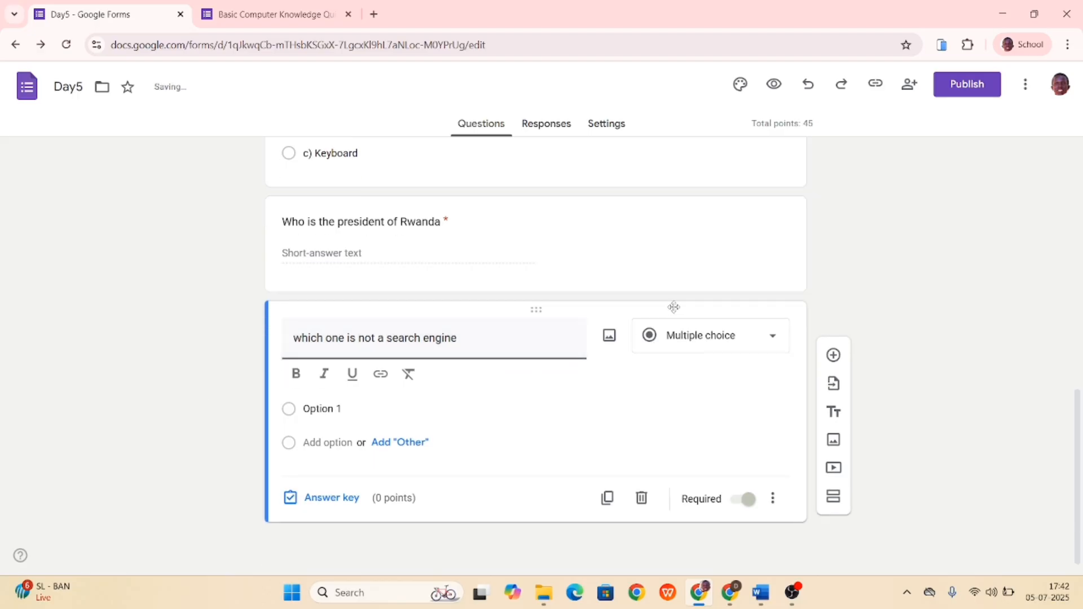
pyautogui.click(712, 344)
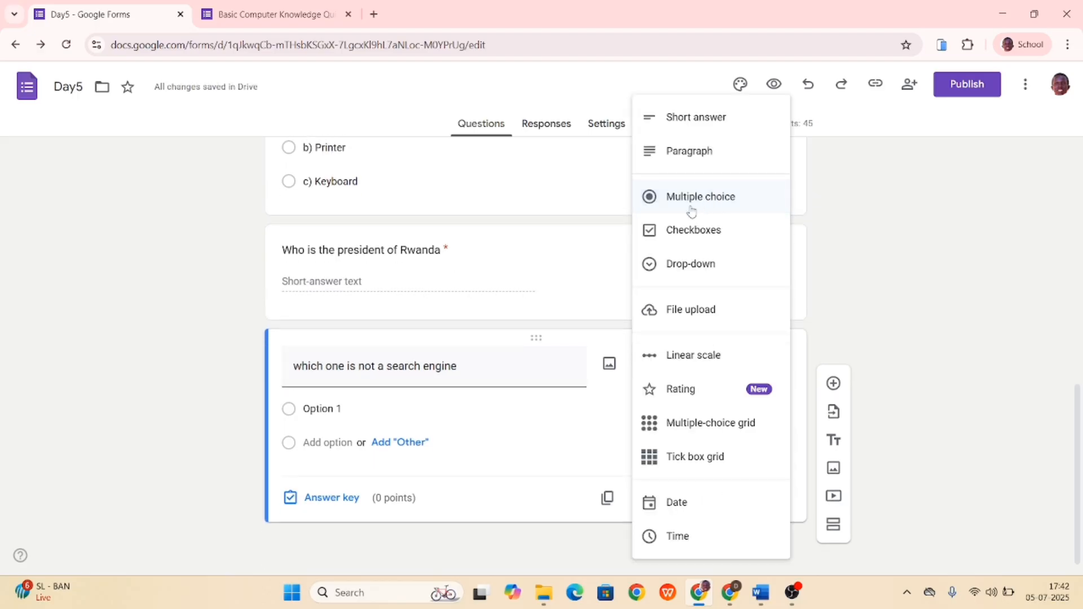
pyautogui.click(669, 233)
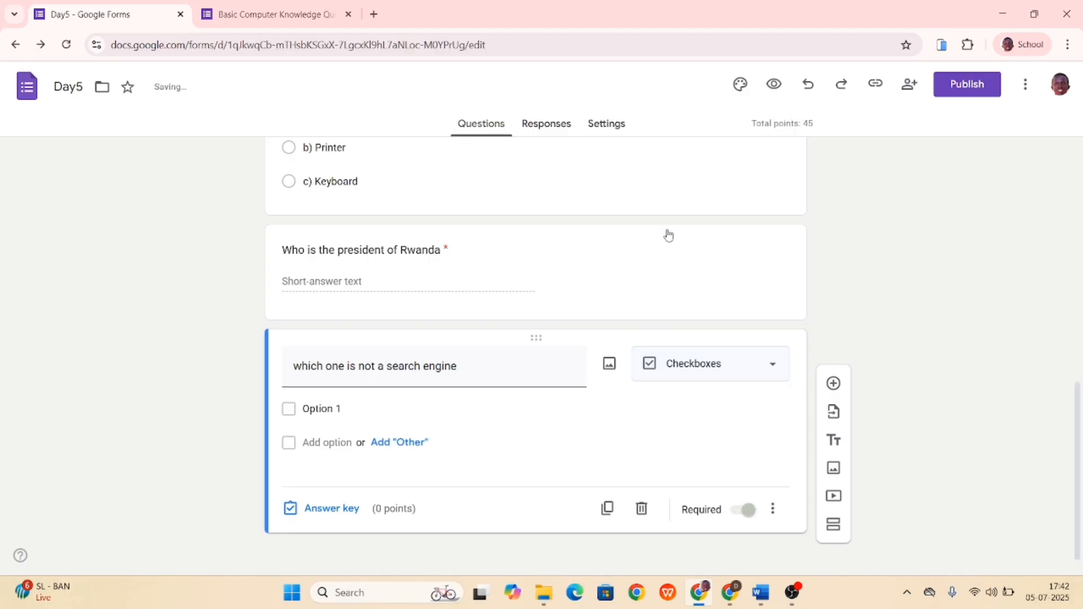
# - Give the search engine question the options "Chrome", "Firefox", "Excel" and "Powerpoint"
pyautogui.click(328, 401)
pyautogui.write('Chrome')
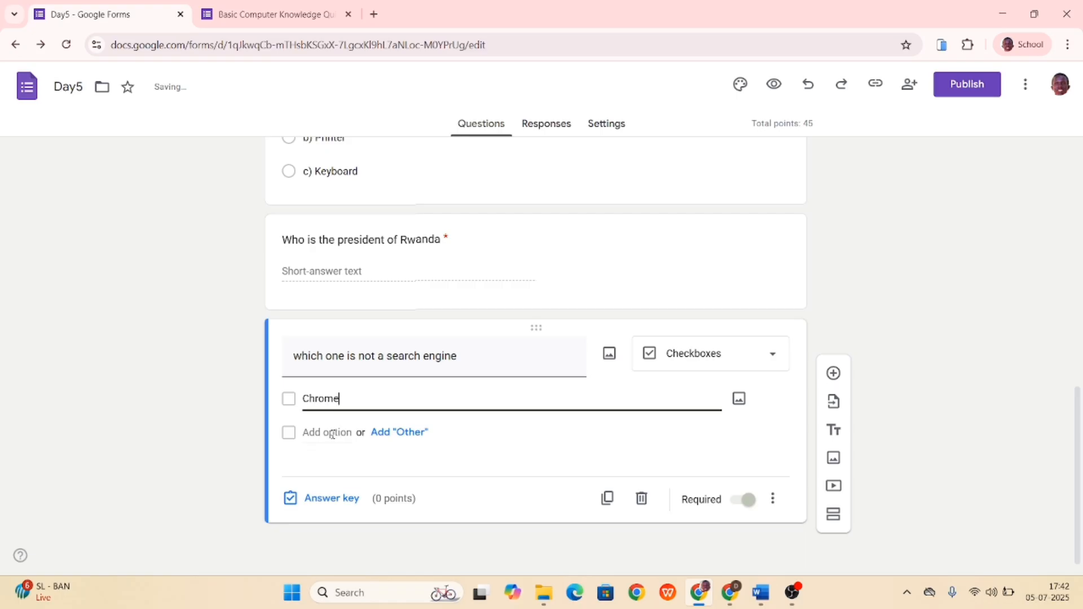
pyautogui.click(328, 432)
pyautogui.write('Fire')
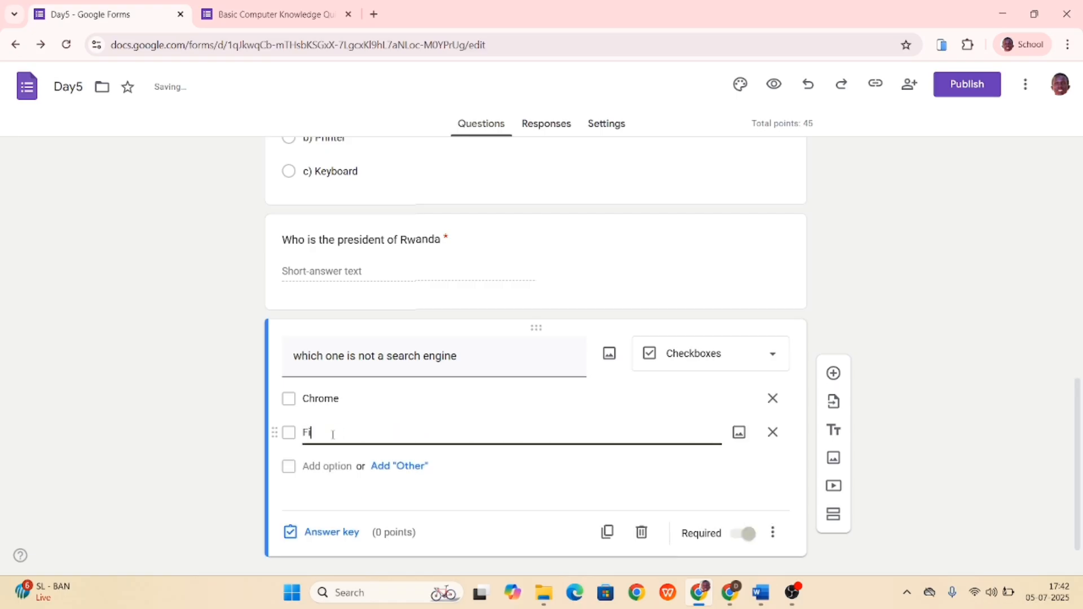
pyautogui.write('fox')
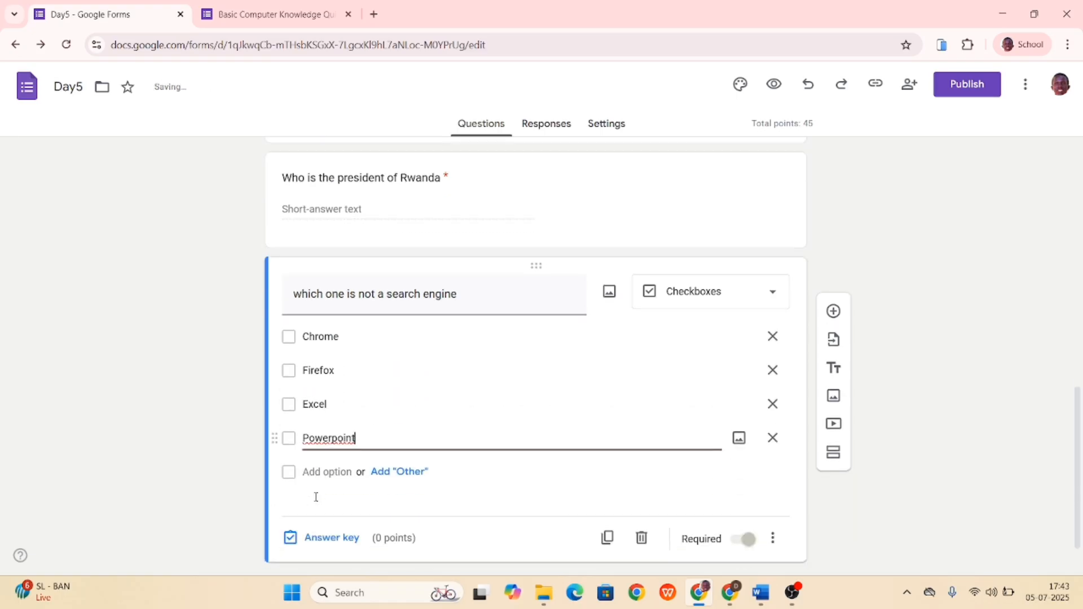
# - In the answer key of the search engine question, mark "Excel" and "Powerpoint" as correct and assign 24 points
pyautogui.scroll(-1, 316, 497)
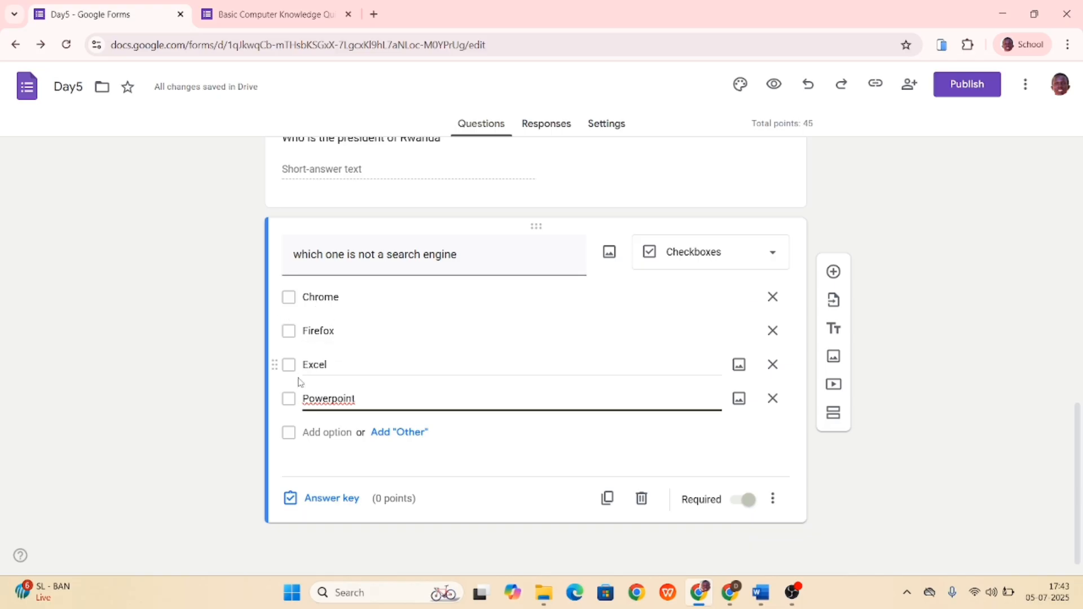
pyautogui.click(299, 499)
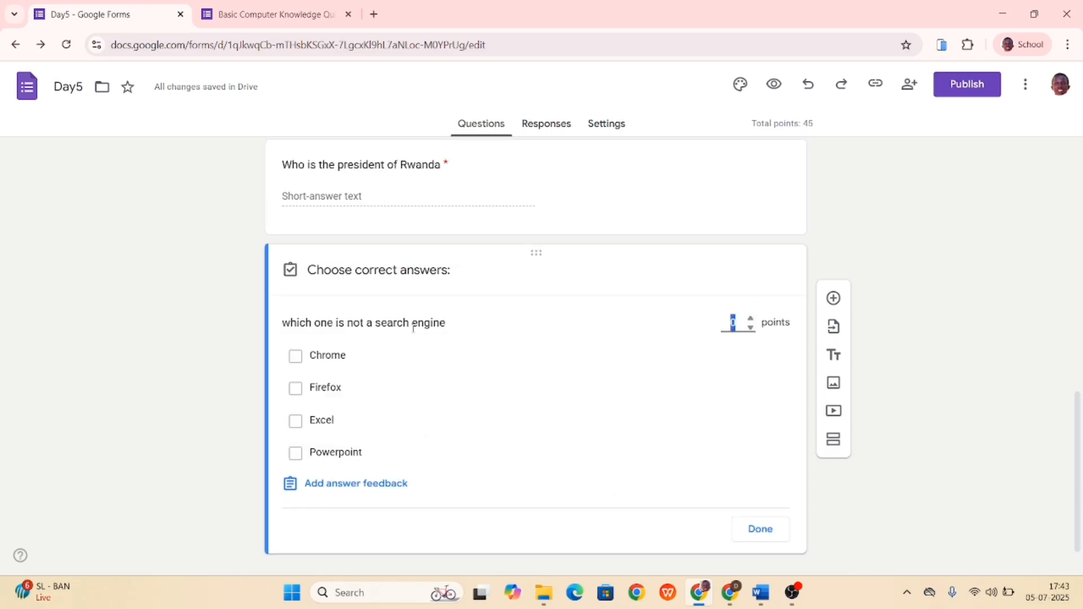
pyautogui.click(295, 420)
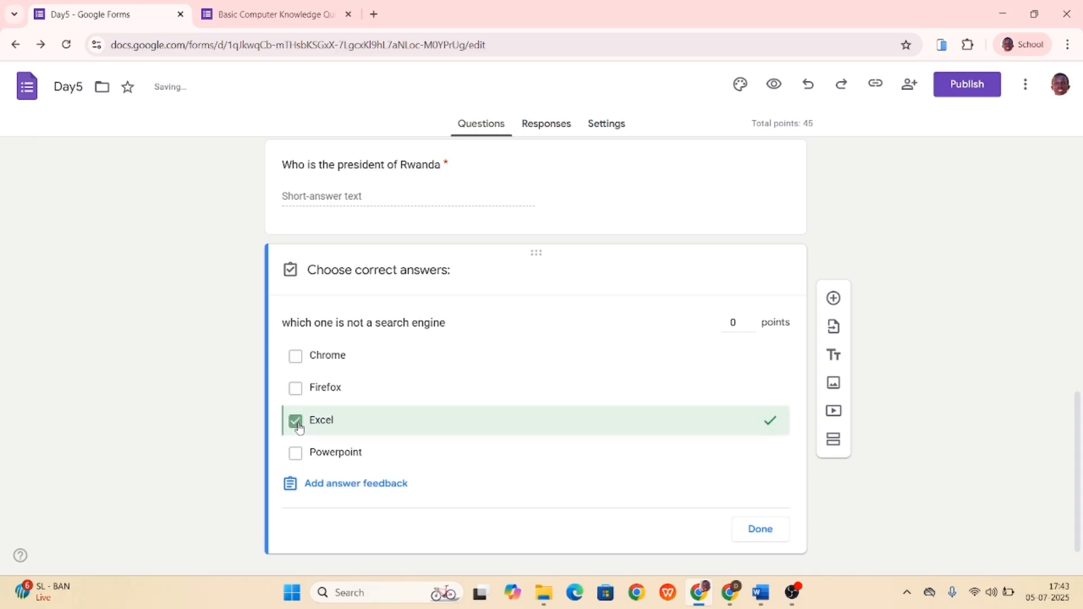
pyautogui.click(293, 453)
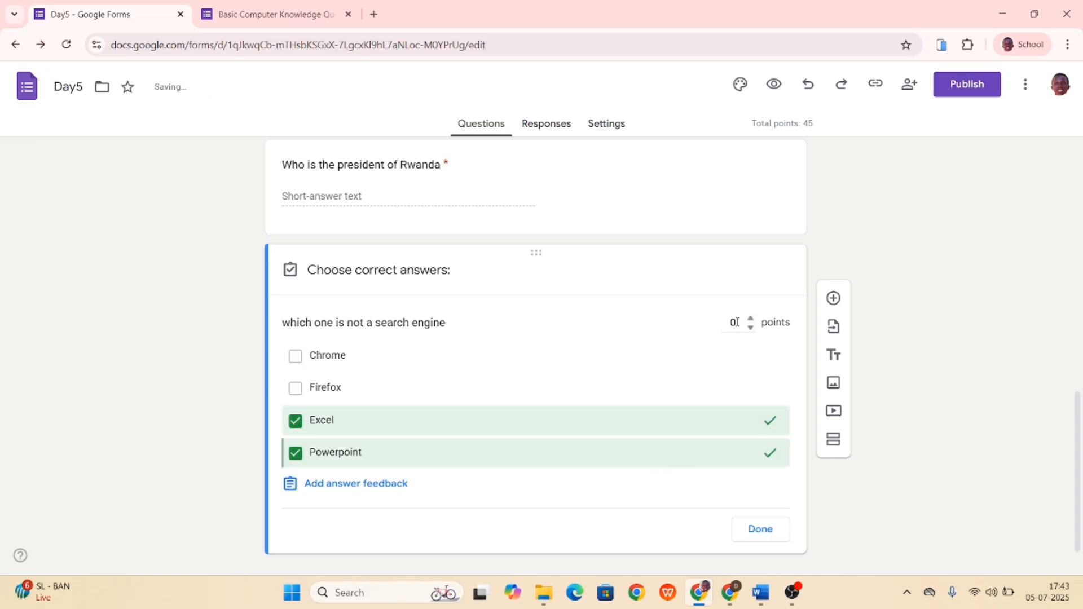
pyautogui.click(734, 322)
pyautogui.write('3')
pyautogui.write('25')
pyautogui.scroll(-1, 735, 323)
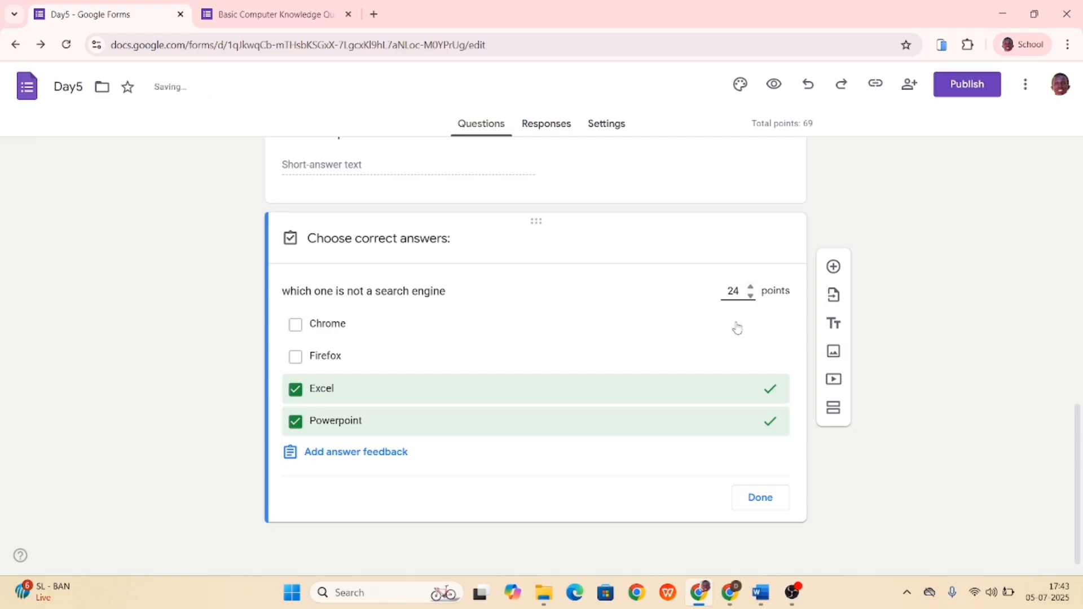
pyautogui.click(745, 495)
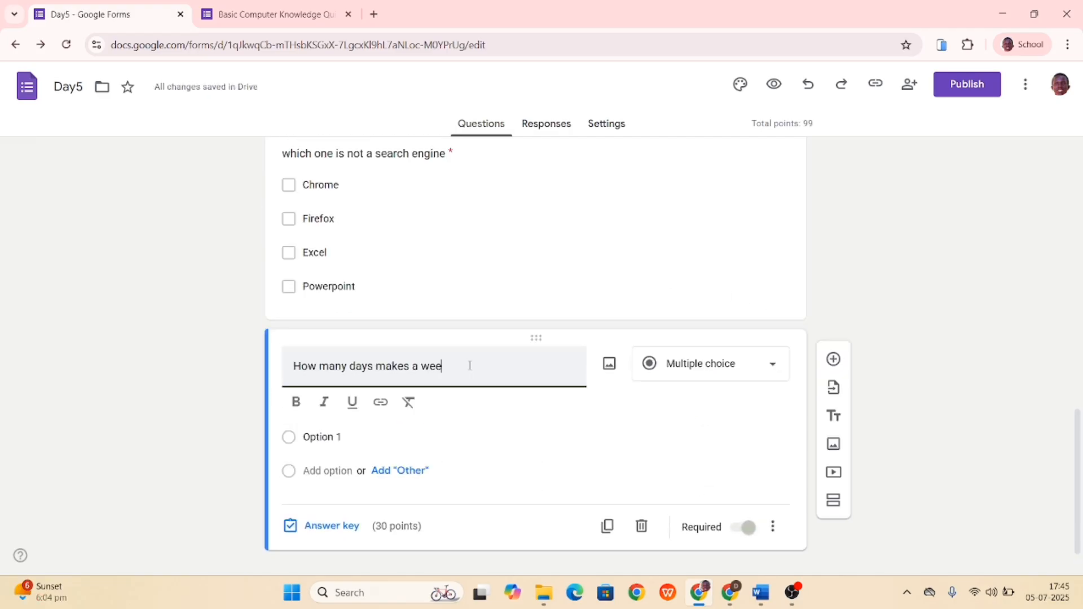
# - Complete the question title "How many days makes a week?" and give it the options "7 days" and "6 days"
pyautogui.write('k?')
pyautogui.click(324, 446)
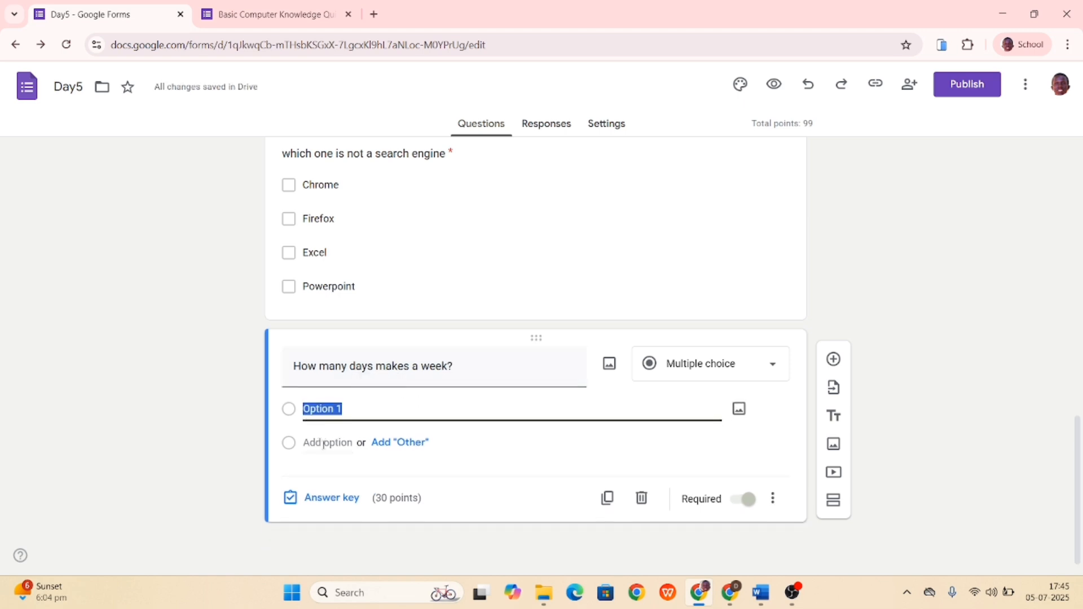
pyautogui.write('7 day')
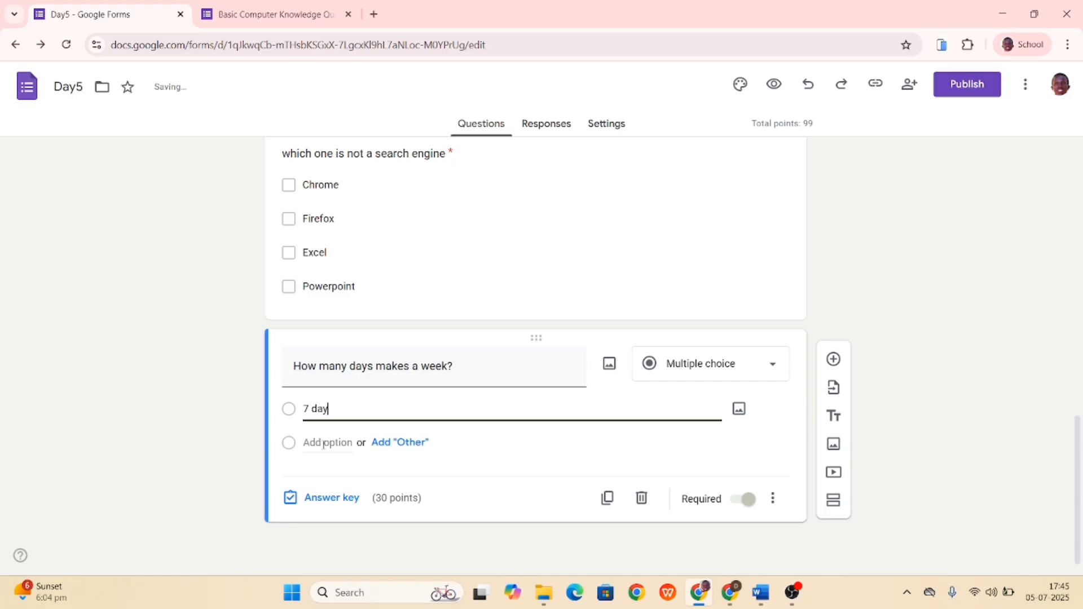
pyautogui.write('s')
pyautogui.click(307, 443)
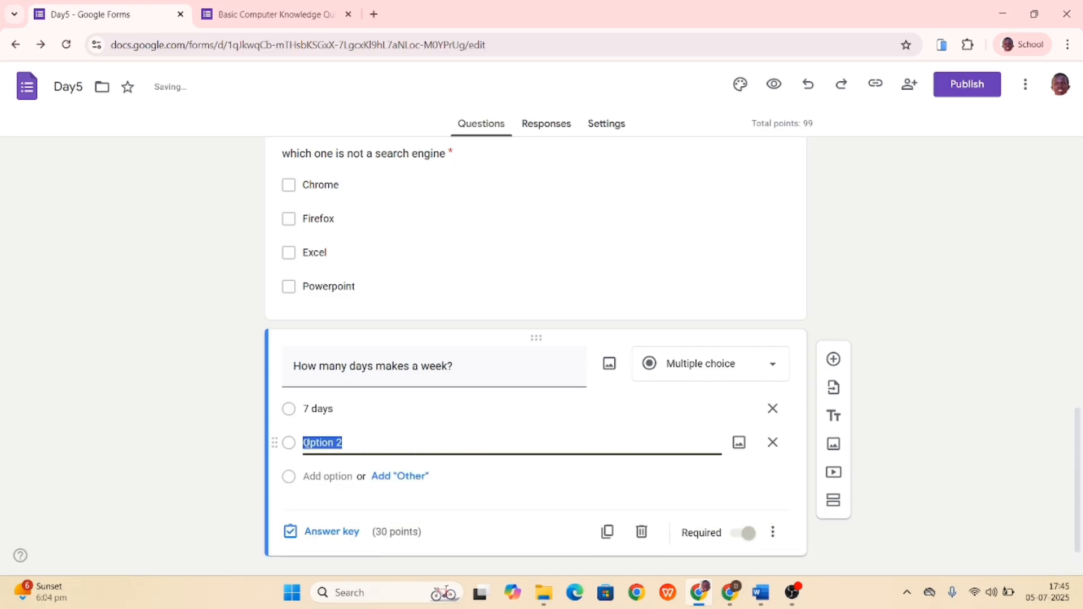
pyautogui.write('6 days')
# - Add "3 days" as the third option of the week question
pyautogui.click(320, 477)
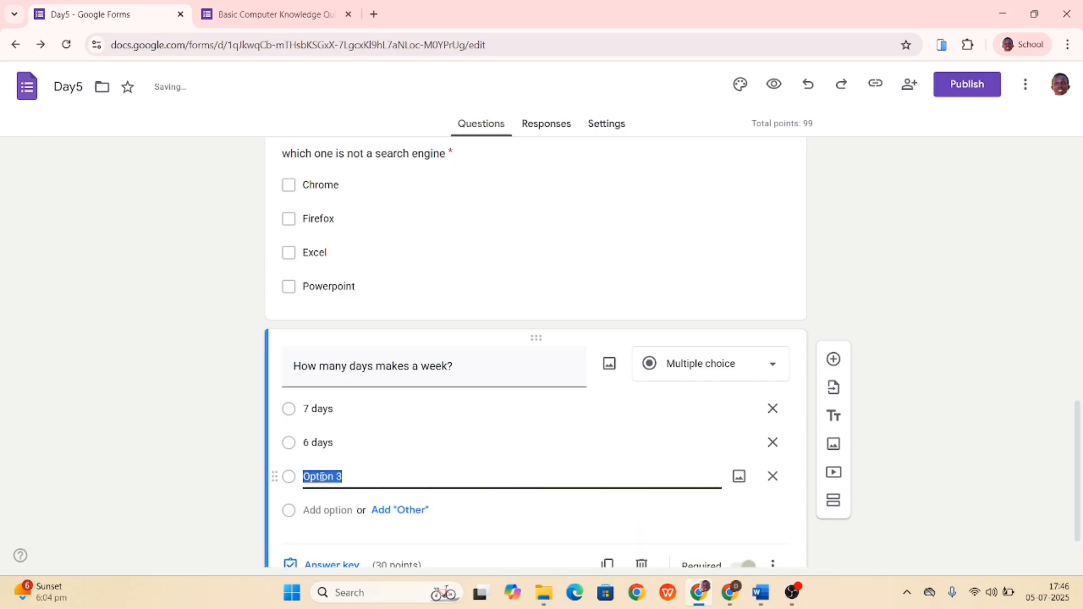
pyautogui.write('three')
pyautogui.press('BackSpace')
pyautogui.press('BackSpace')
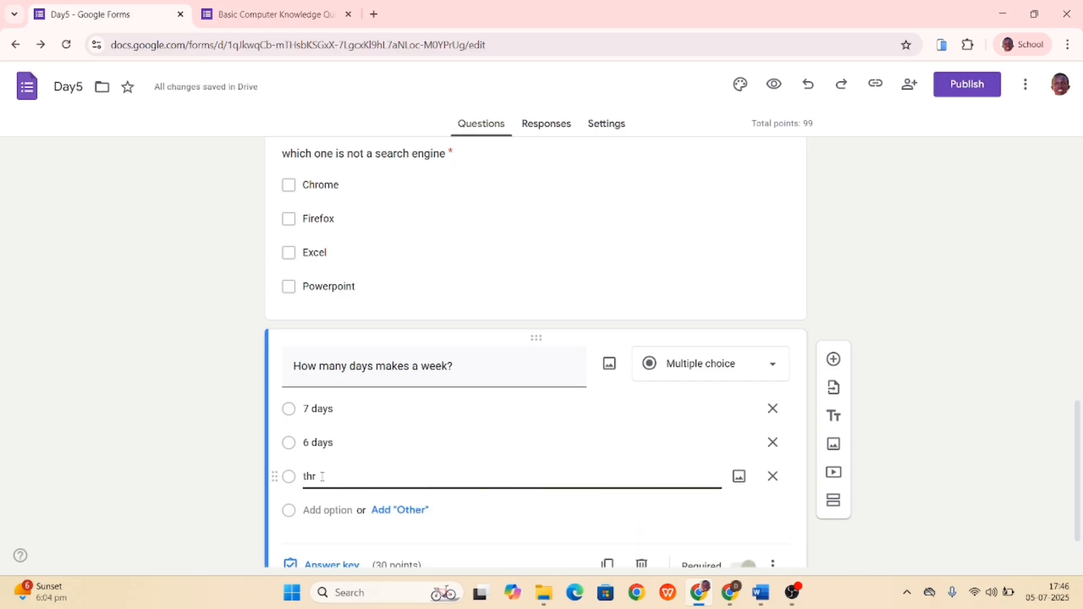
pyautogui.press('BackSpace')
pyautogui.press('BackSpace')
pyautogui.press('BackSpace')
pyautogui.write('2')
pyautogui.write('3 days')
# - Mark "7 days" as the correct answer in the week question's answer key and finish editing the key
pyautogui.scroll(-1, 322, 476)
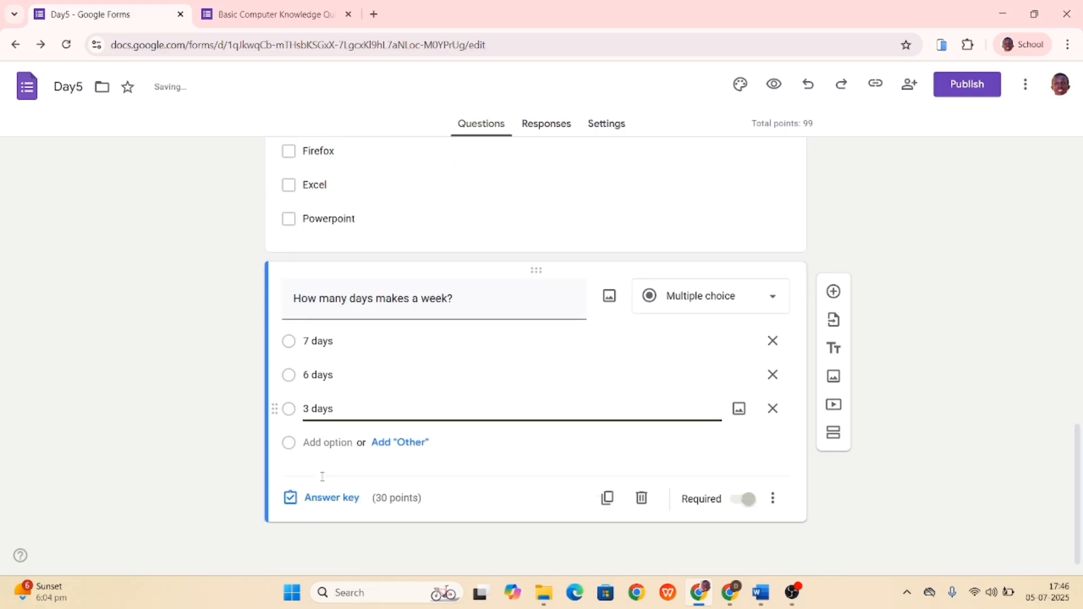
pyautogui.click(297, 501)
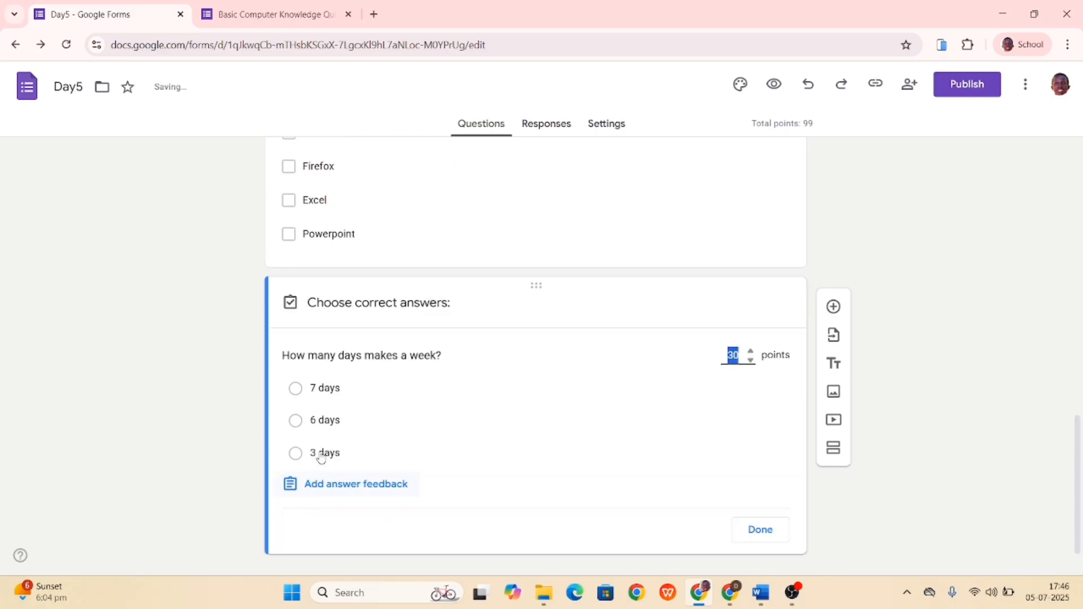
pyautogui.click(294, 388)
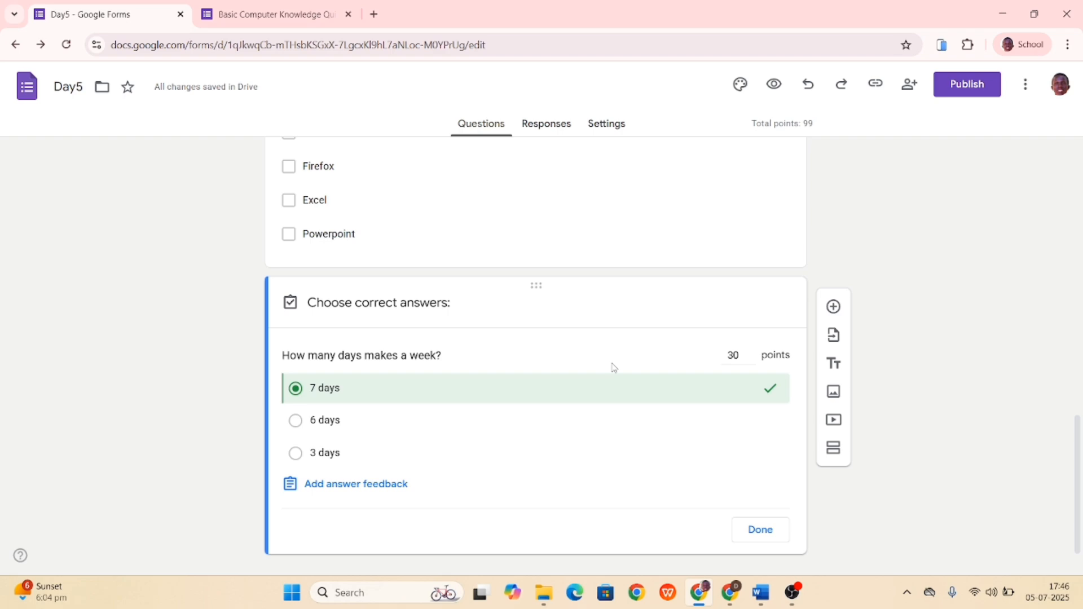
pyautogui.scroll(-1, 613, 367)
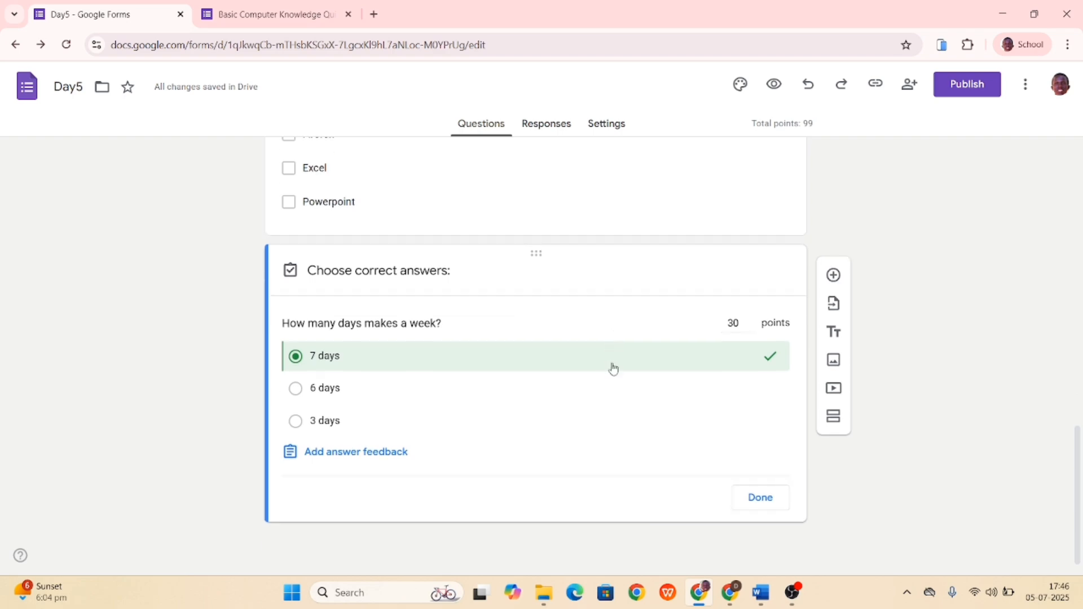
pyautogui.click(752, 507)
# - Review the whole quiz form, checking the header, the description and every question with its marked answers and points
pyautogui.scroll(4, 171, 409)
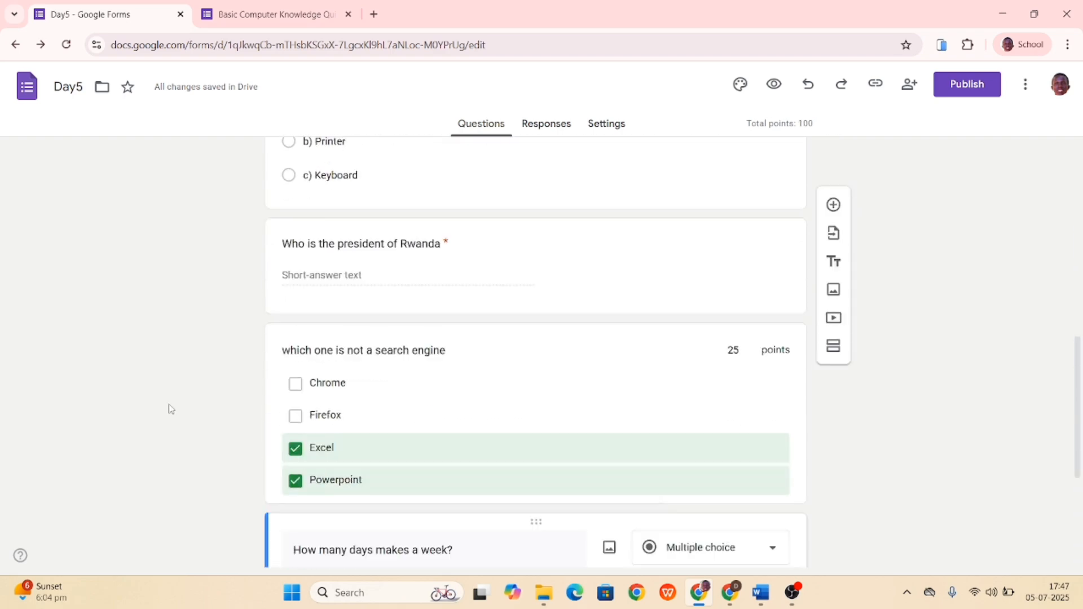
pyautogui.scroll(15, 167, 408)
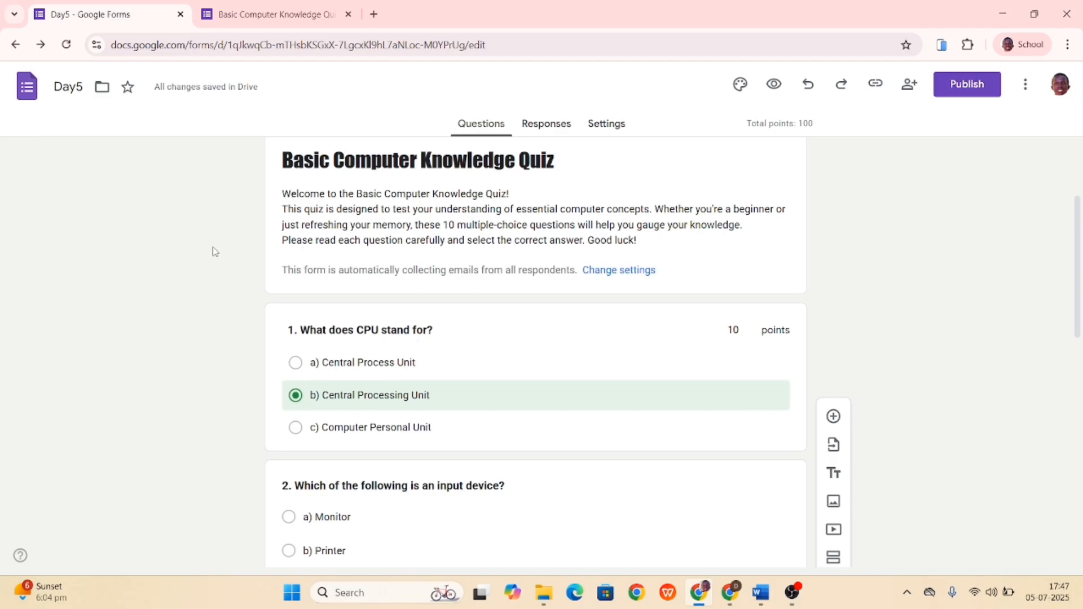
pyautogui.scroll(-1, 524, 197)
pyautogui.scroll(4, 524, 197)
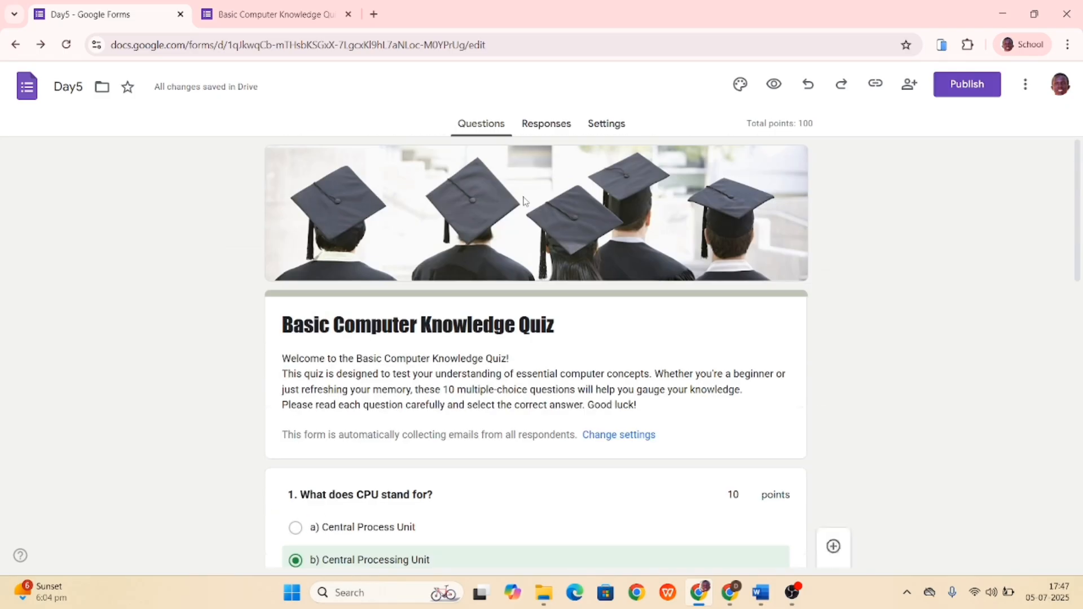
pyautogui.scroll(-2, 524, 201)
pyautogui.scroll(-5, 524, 199)
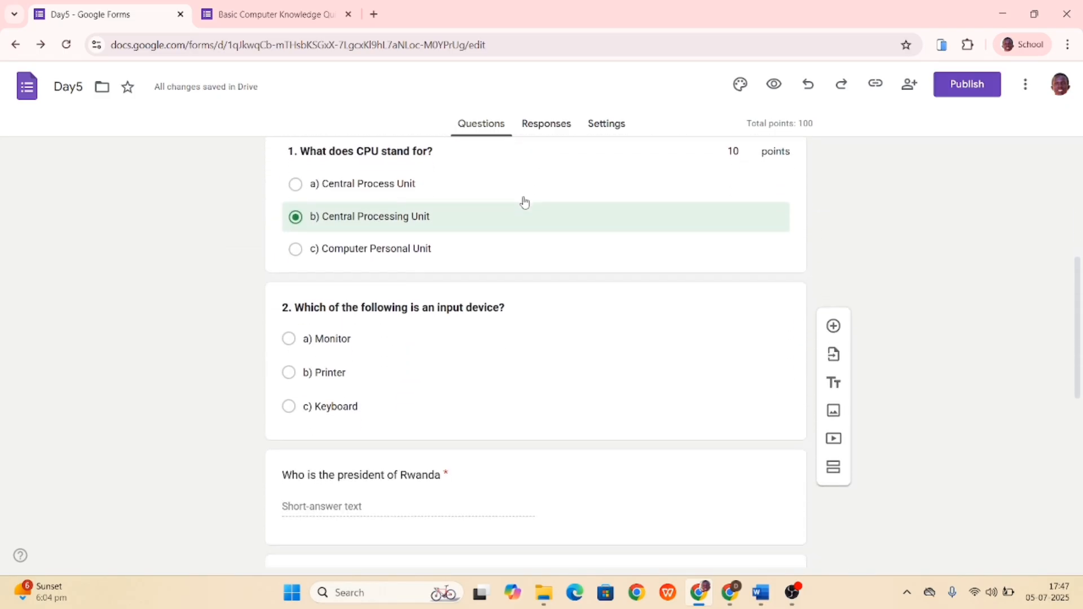
pyautogui.scroll(-2, 524, 201)
pyautogui.scroll(4, 524, 201)
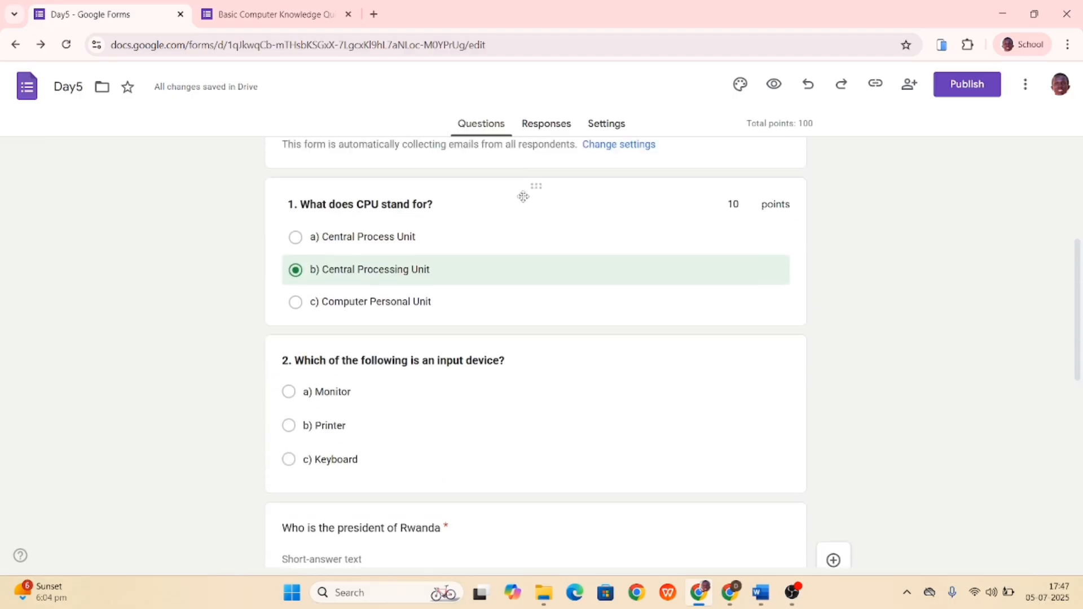
pyautogui.scroll(-1, 525, 201)
pyautogui.scroll(1, 524, 200)
pyautogui.scroll(-9, 524, 197)
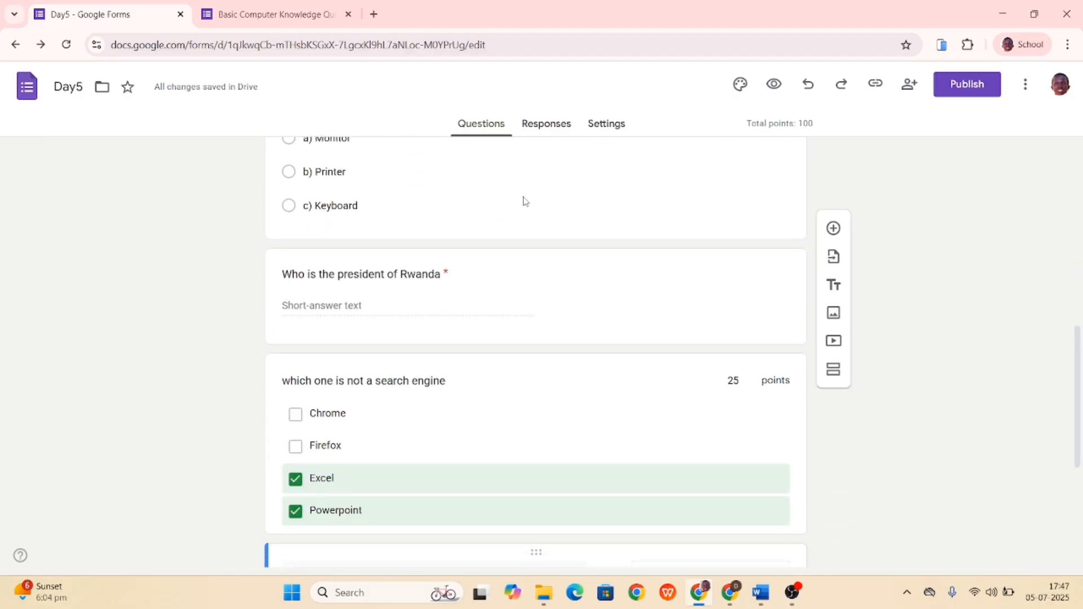
pyautogui.scroll(12, 524, 202)
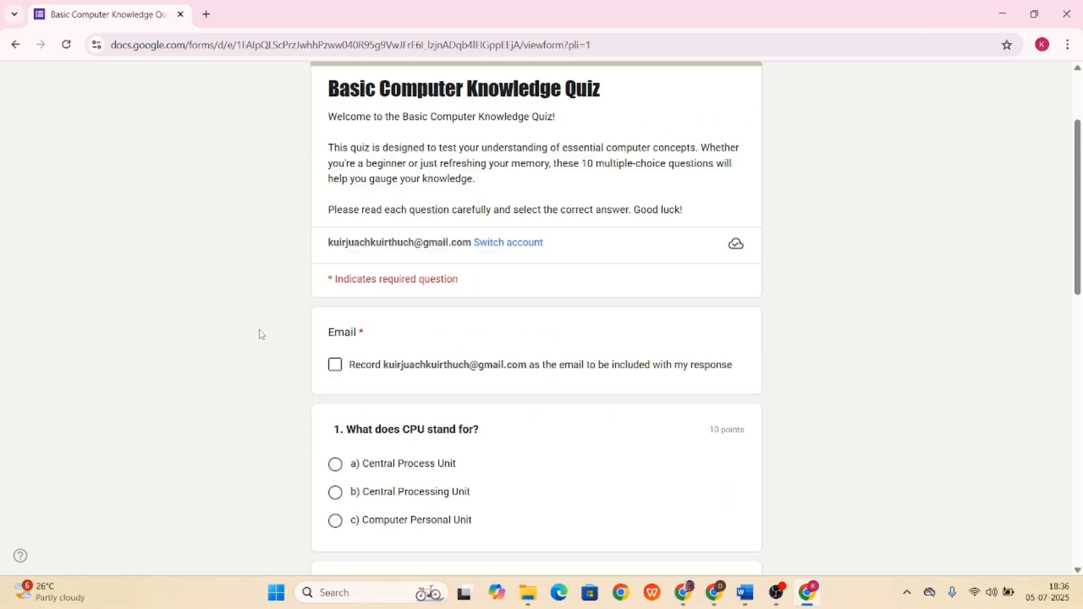
# - In the respondent view, agree to record the account's email and answer the CPU question with "a) Central Process Unit"
pyautogui.scroll(-3, 261, 334)
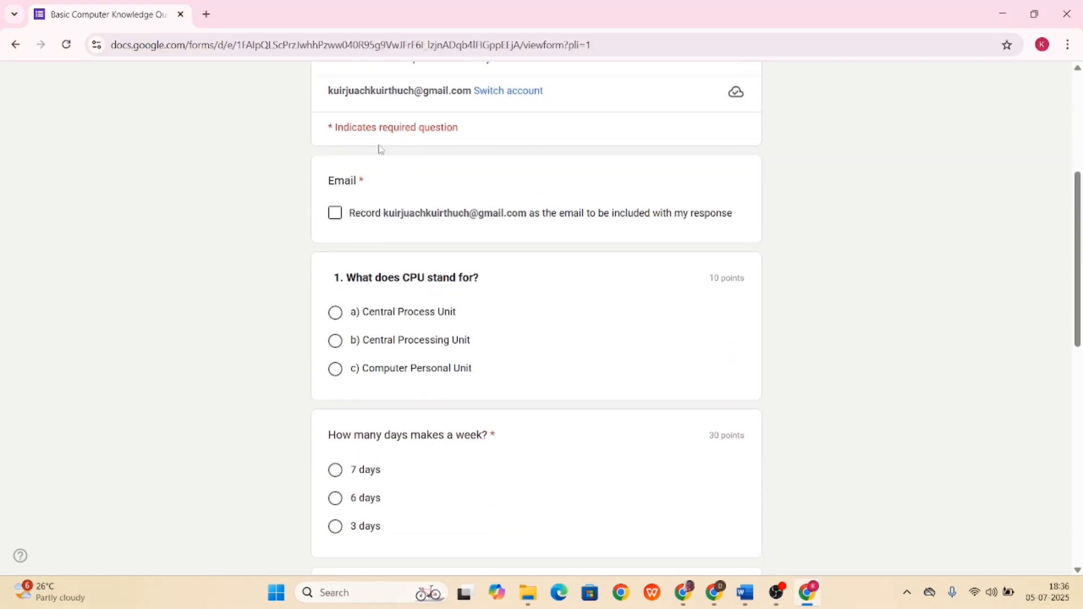
pyautogui.click(337, 214)
pyautogui.scroll(-3, 339, 219)
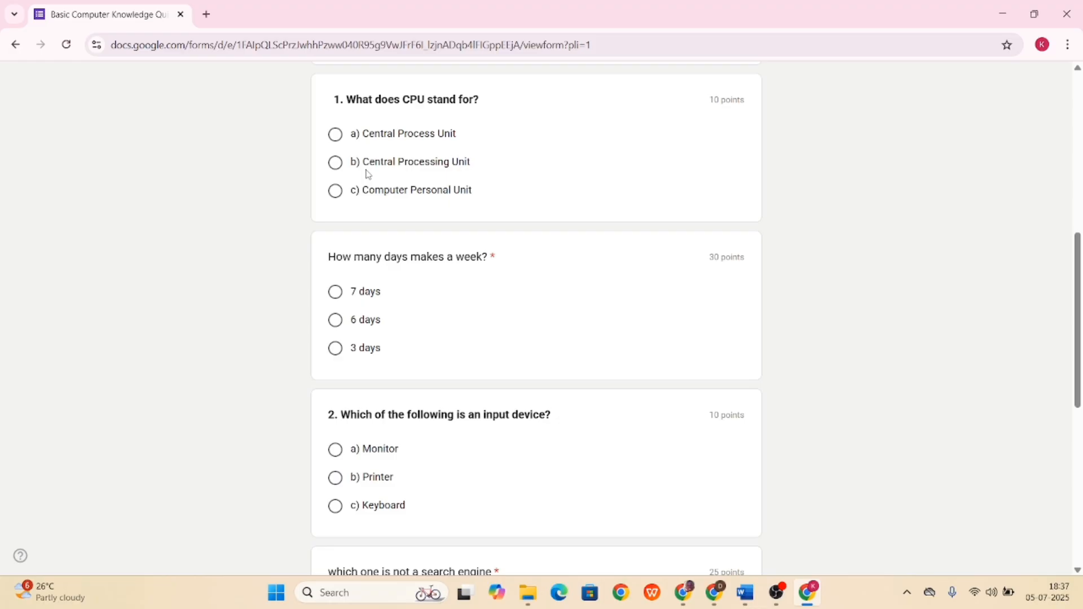
pyautogui.click(335, 134)
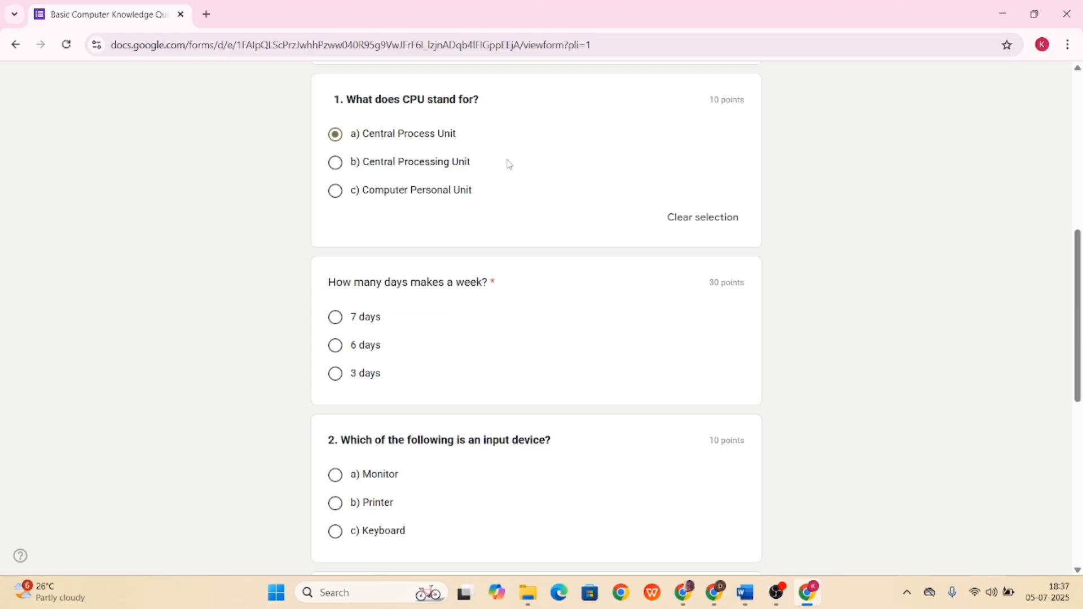
# - Answer the week question with "7 days" and the input device question with "c) Keyboard"
pyautogui.scroll(-1, 509, 164)
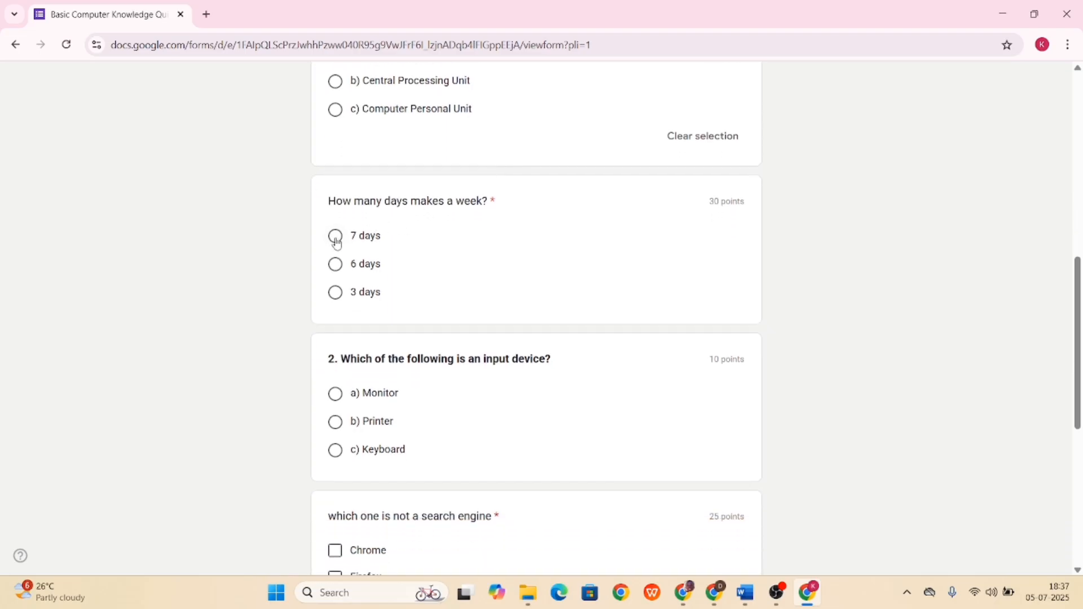
pyautogui.scroll(-3, 336, 244)
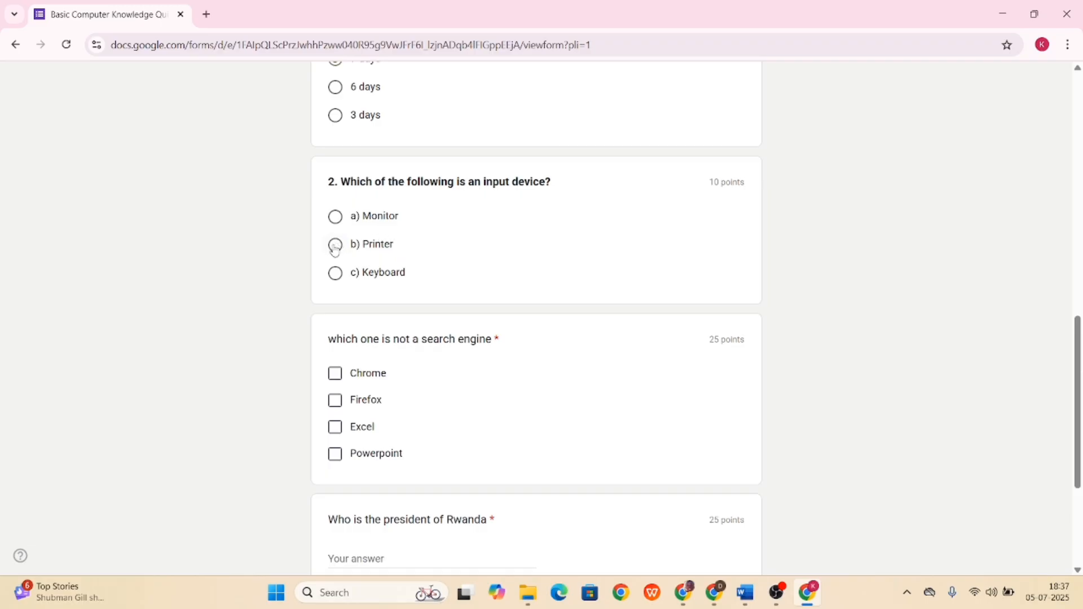
pyautogui.click(334, 274)
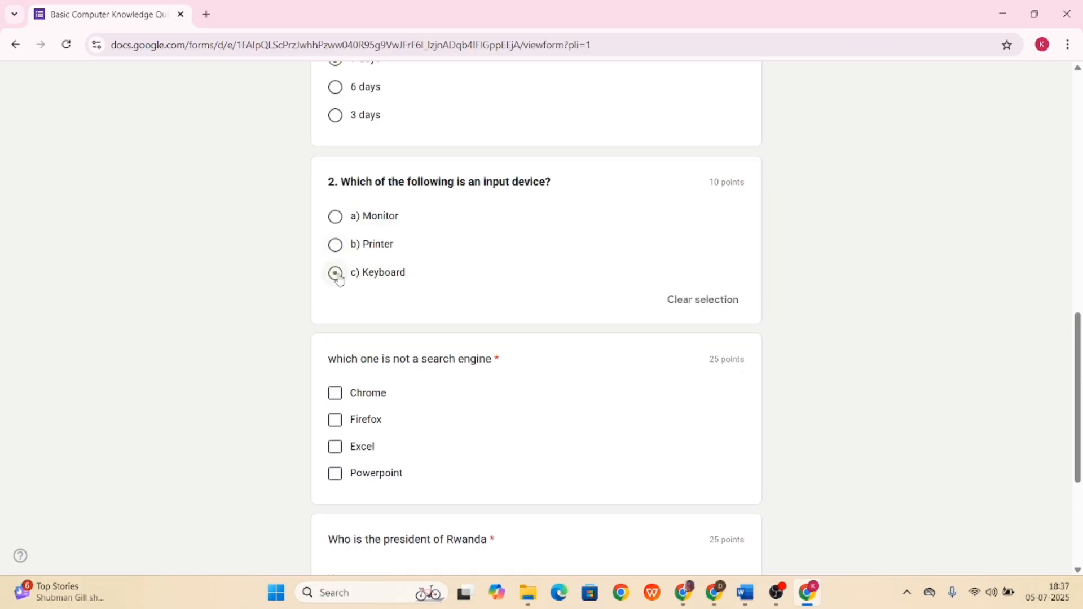
# - Select "Chrome" and "Powerpoint" as the answers to the search engine question
pyautogui.scroll(-2, 338, 279)
pyautogui.scroll(-1, 339, 279)
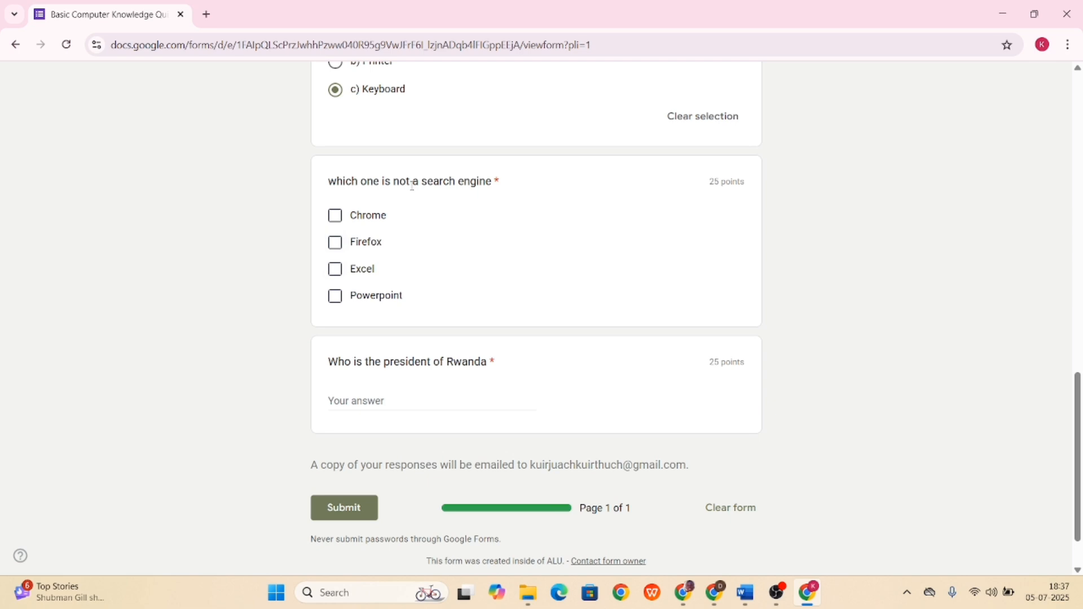
pyautogui.click(366, 214)
pyautogui.click(336, 297)
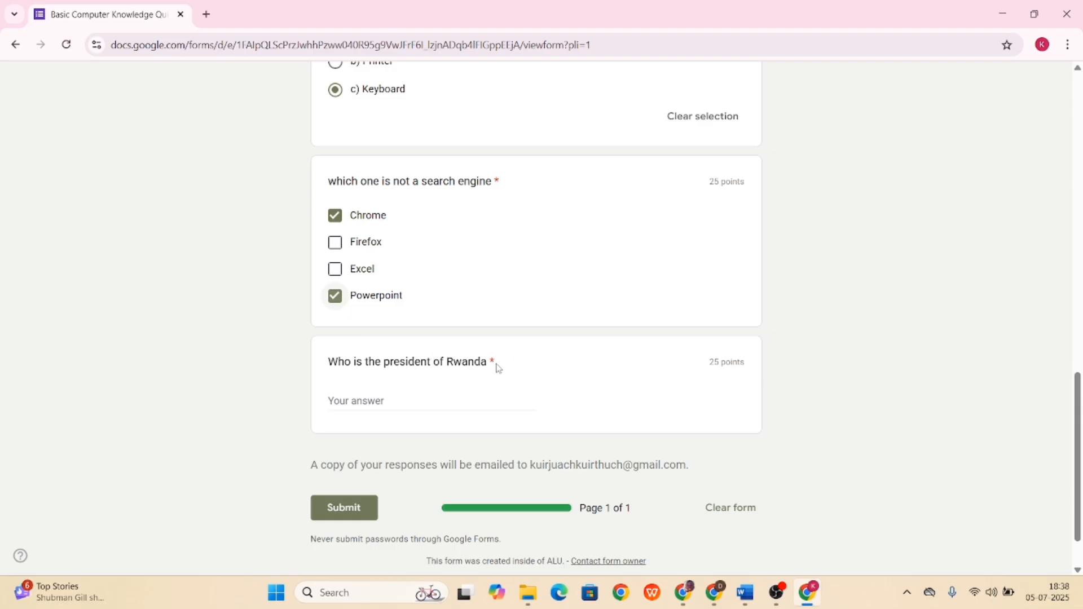
# - Answer the president of Rwanda question with "Paul" and submit the quiz
pyautogui.click(381, 394)
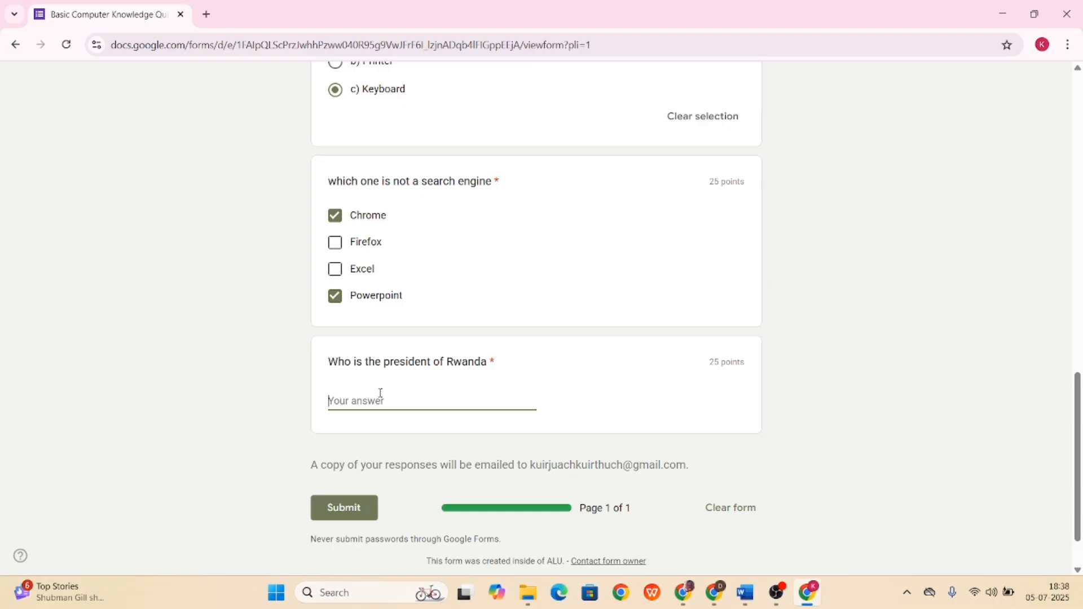
pyautogui.write('Paul')
pyautogui.press('BackSpace')
pyautogui.press('BackSpace')
pyautogui.press('BackSpace')
pyautogui.press('BackSpace')
pyautogui.write('Paul')
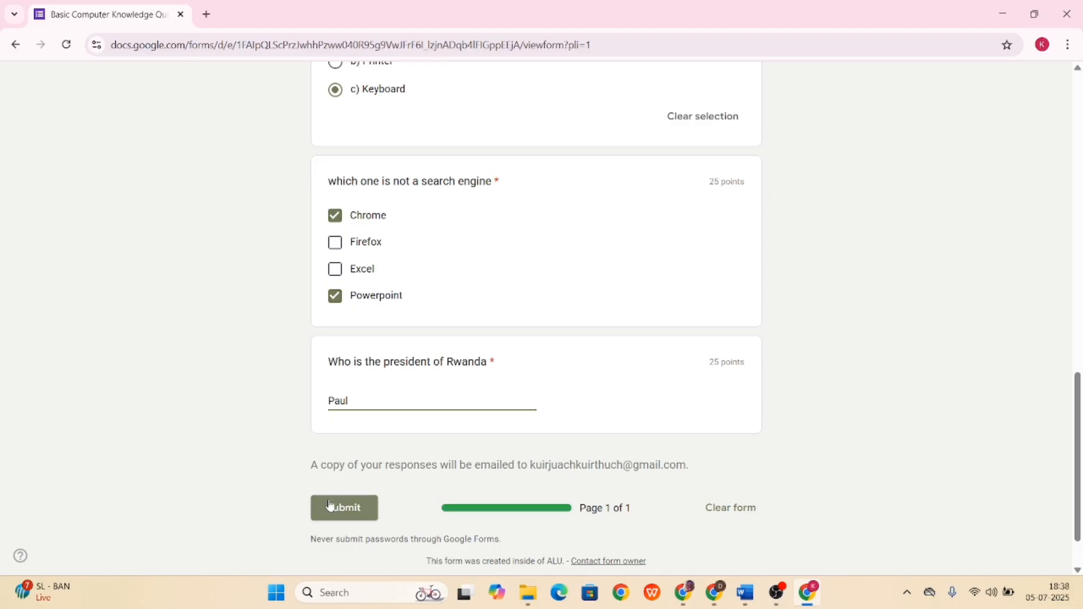
pyautogui.click(348, 507)
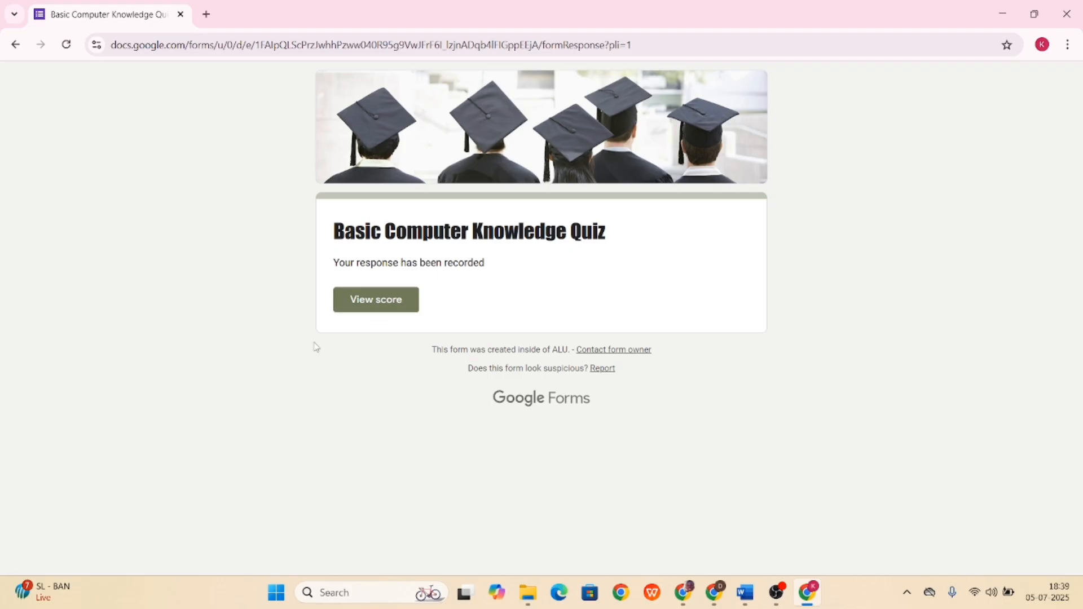
# - View the quiz score and examine the grading, correct answers and feedback for each question
pyautogui.click(401, 304)
pyautogui.scroll(-5, 401, 298)
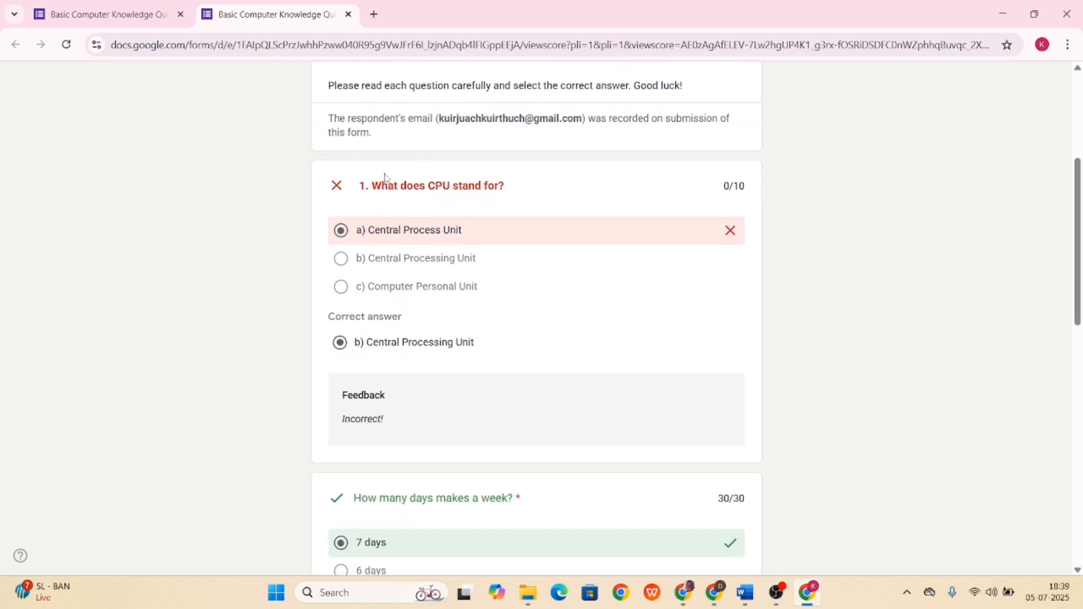
pyautogui.scroll(-1, 422, 265)
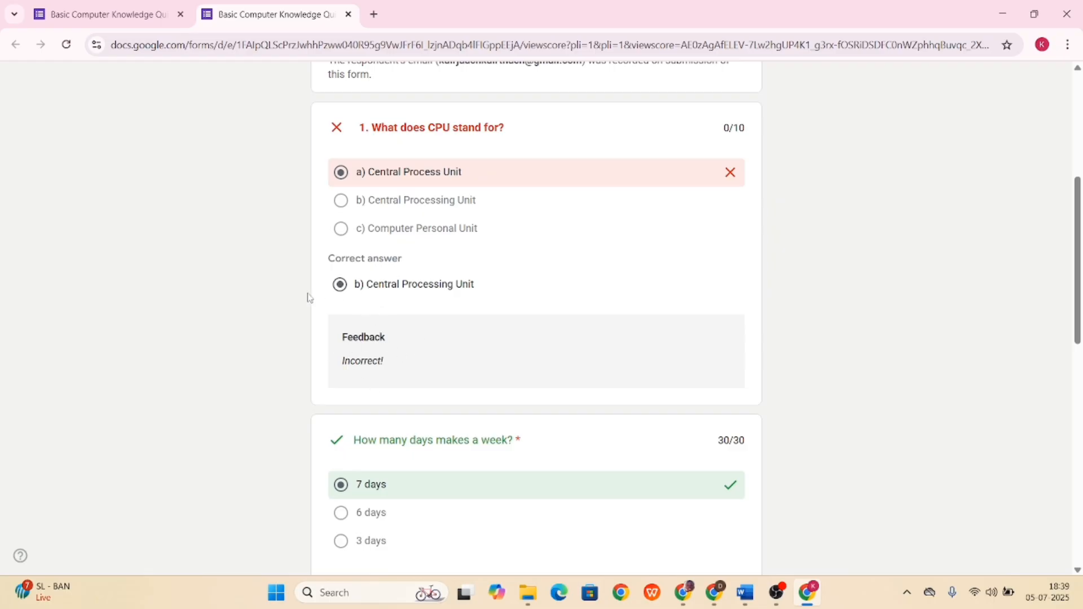
pyautogui.scroll(-3, 399, 291)
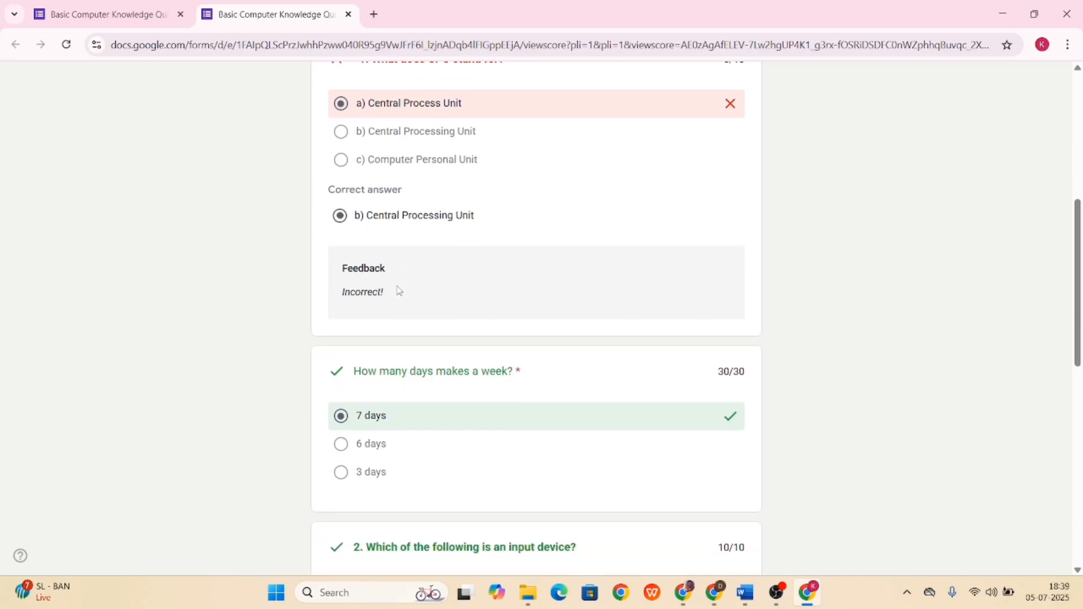
pyautogui.scroll(-3, 399, 290)
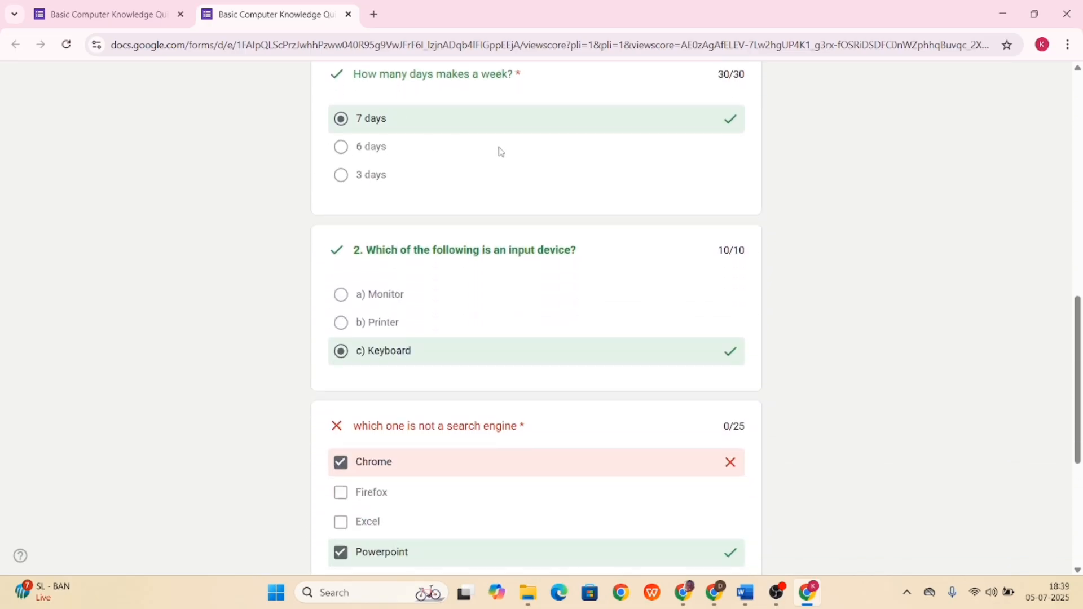
pyautogui.scroll(-2, 398, 343)
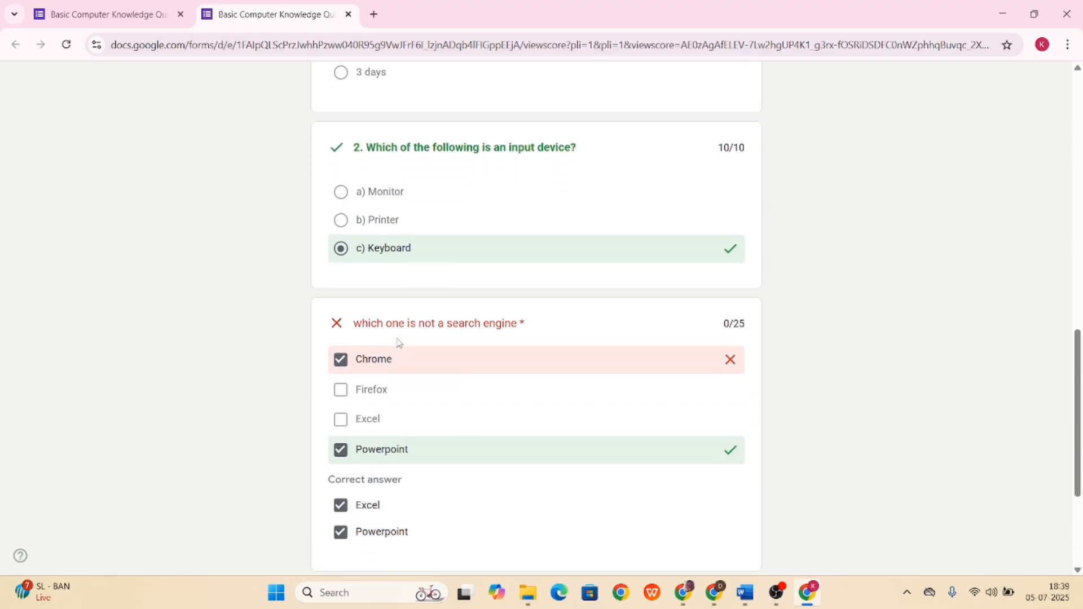
pyautogui.scroll(-2, 517, 400)
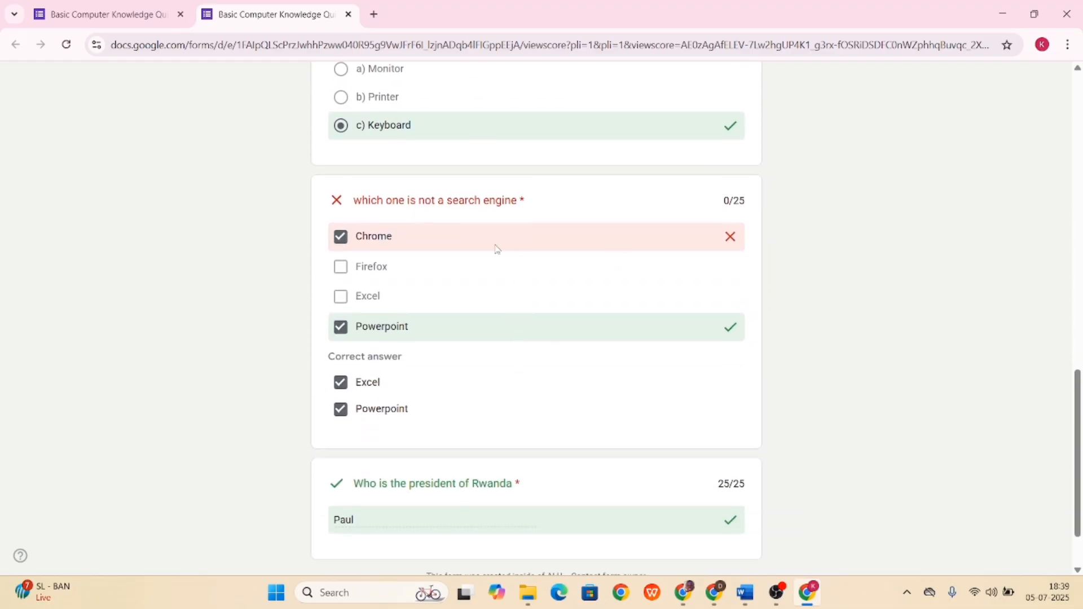
pyautogui.scroll(-2, 431, 371)
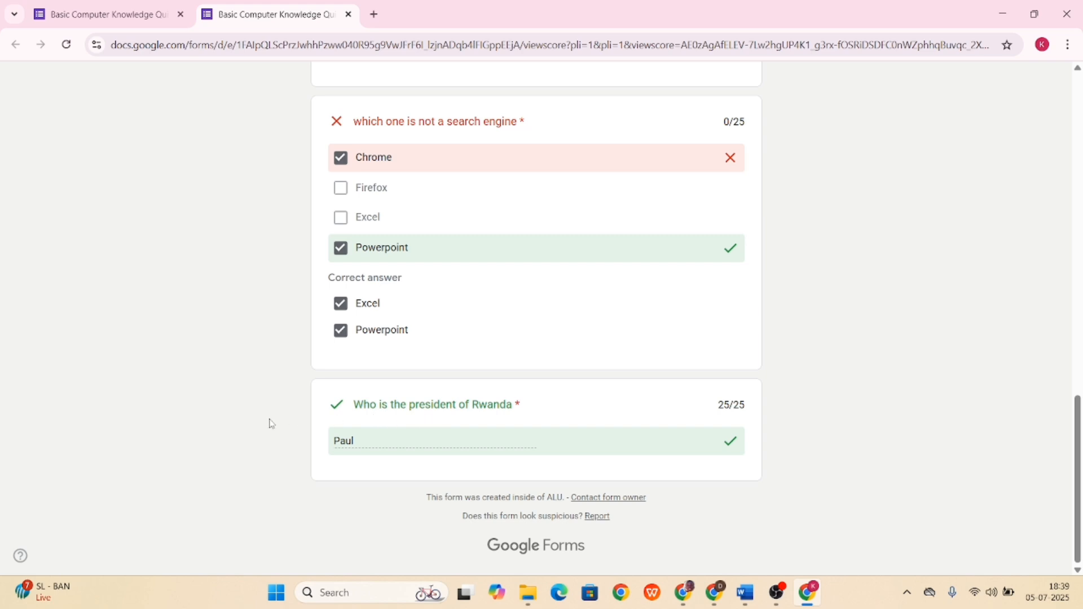
# - Switch to Gmail in a new browser tab and open the Google Forms message about the Basic Computer Knowledge Quiz
pyautogui.click(374, 14)
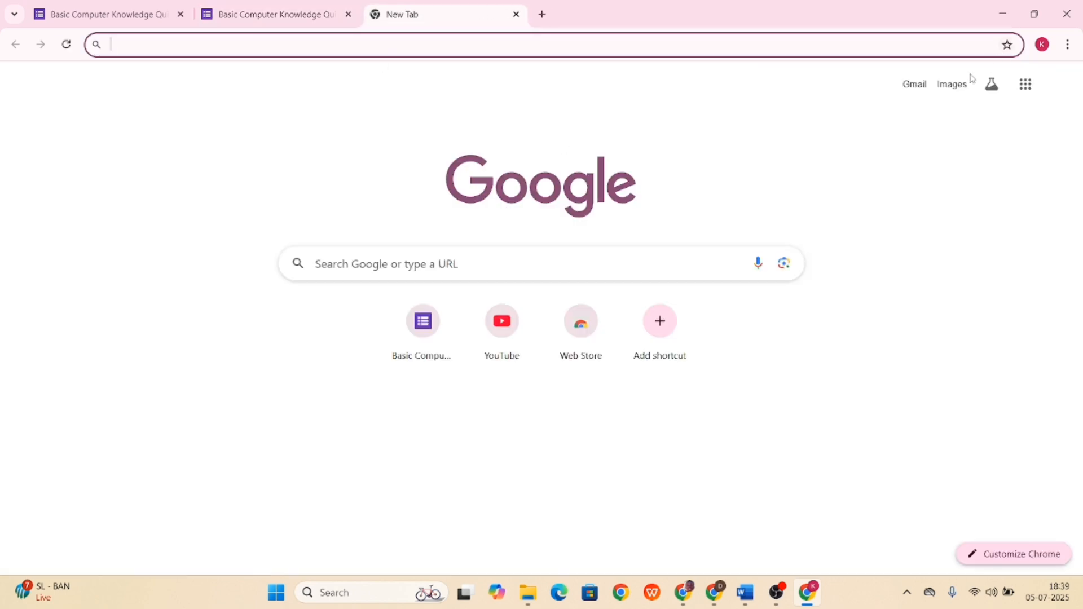
pyautogui.click(912, 91)
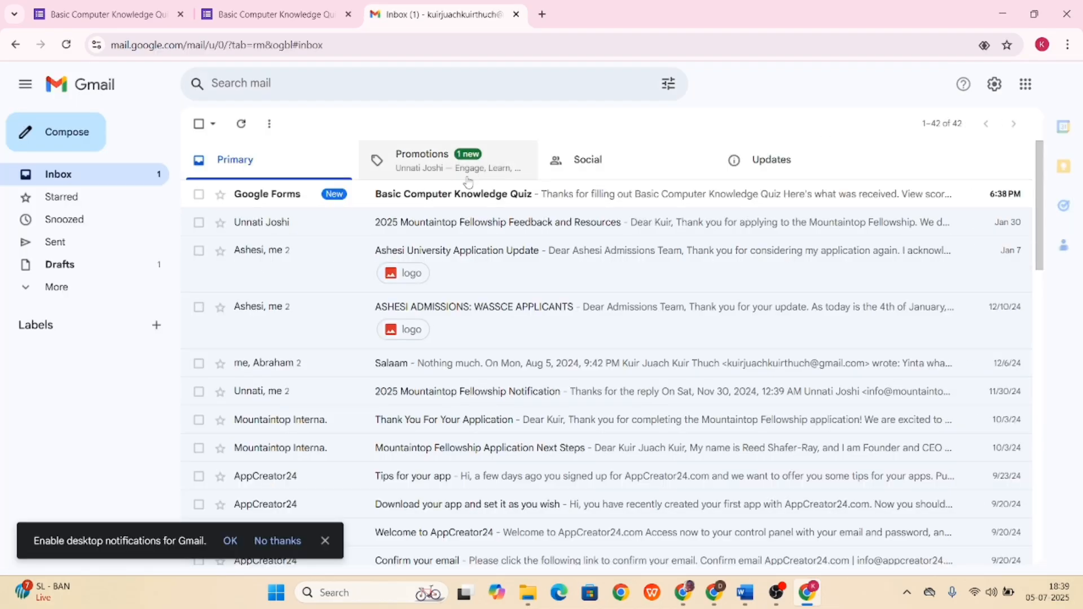
pyautogui.click(445, 195)
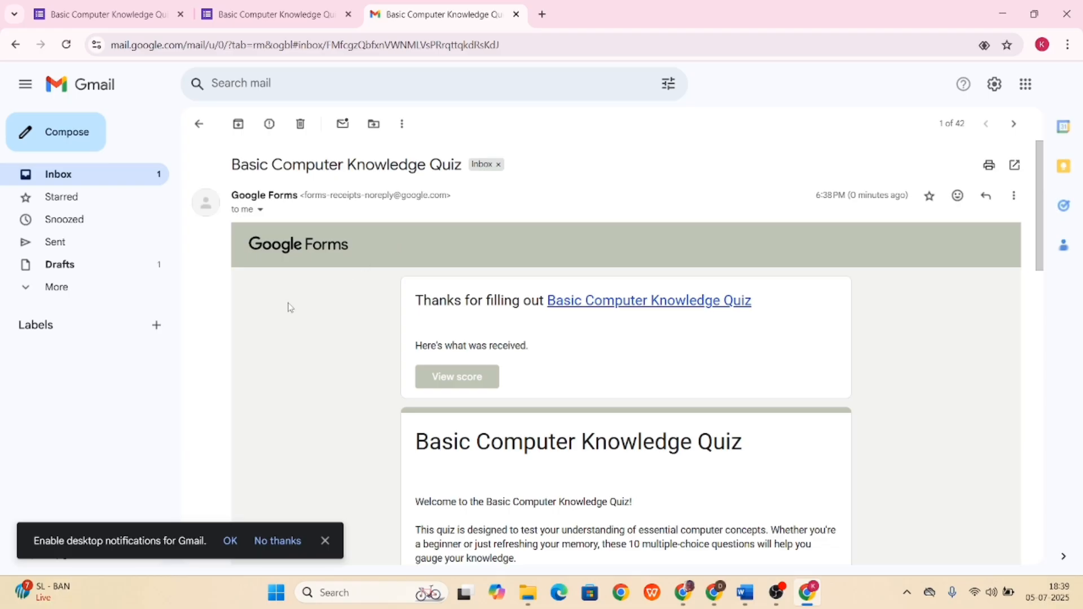
# - Review the submitted quiz answers in the receipt message, and dismiss Gmail's AI promotion and desktop notification prompt
pyautogui.scroll(-3, 289, 308)
pyautogui.scroll(3, 288, 307)
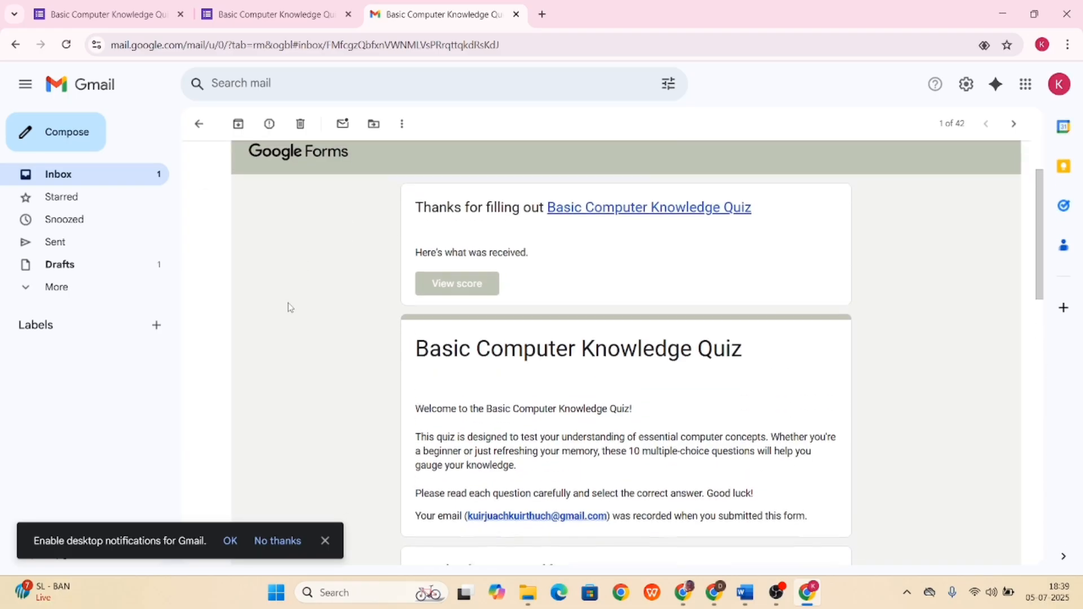
pyautogui.scroll(-5, 475, 245)
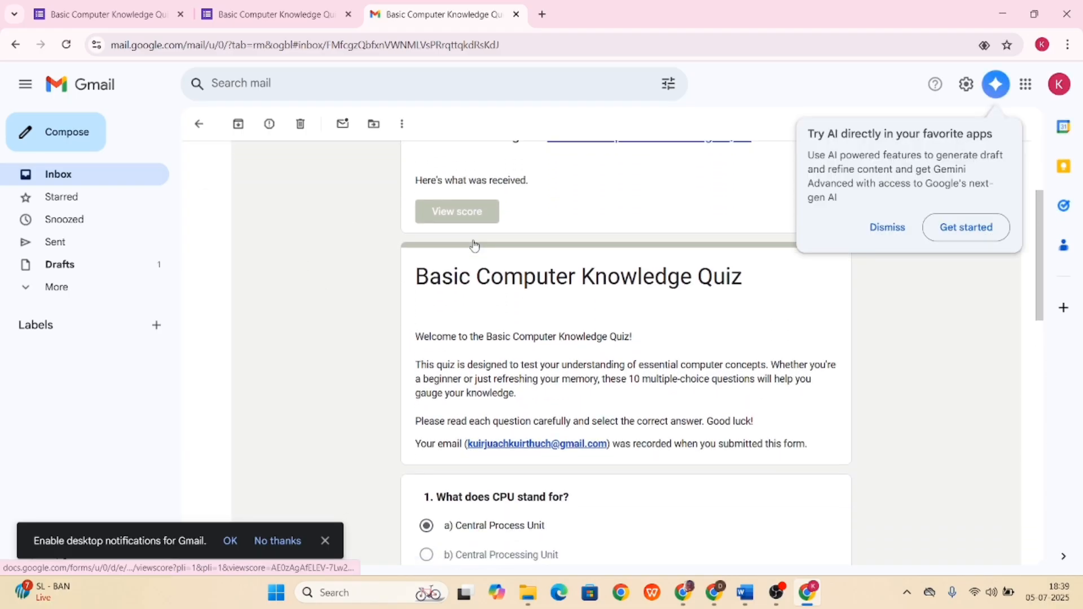
pyautogui.scroll(-6, 476, 247)
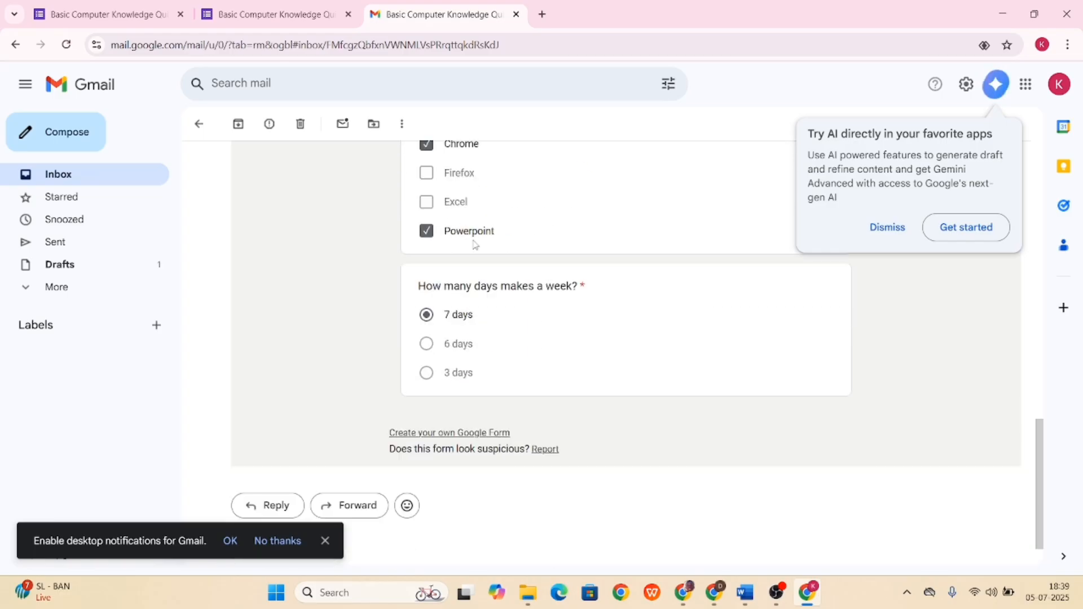
pyautogui.scroll(5, 475, 244)
pyautogui.scroll(5, 475, 244)
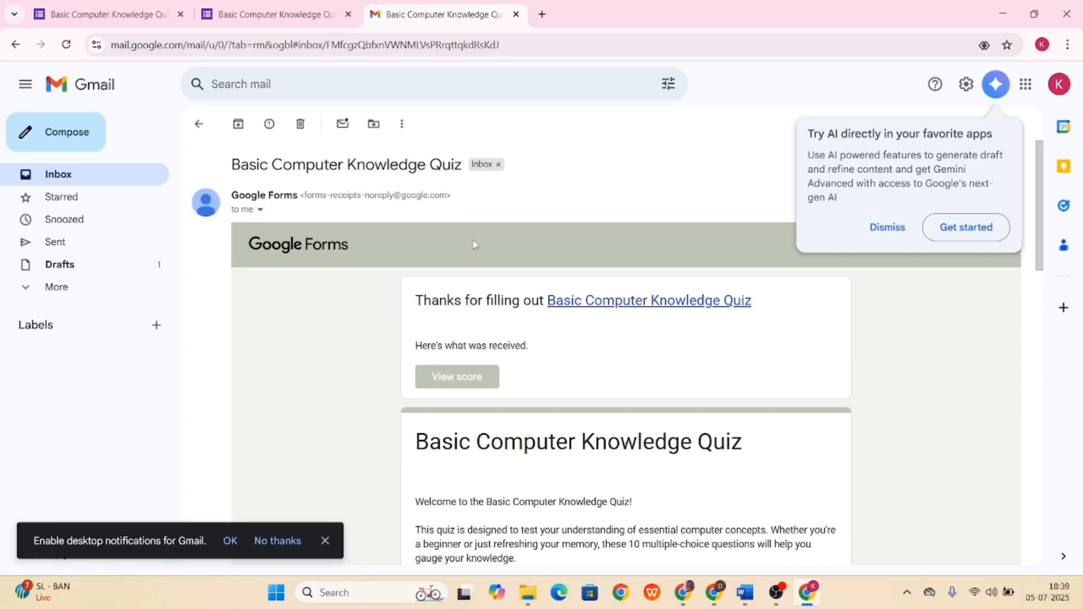
pyautogui.click(888, 228)
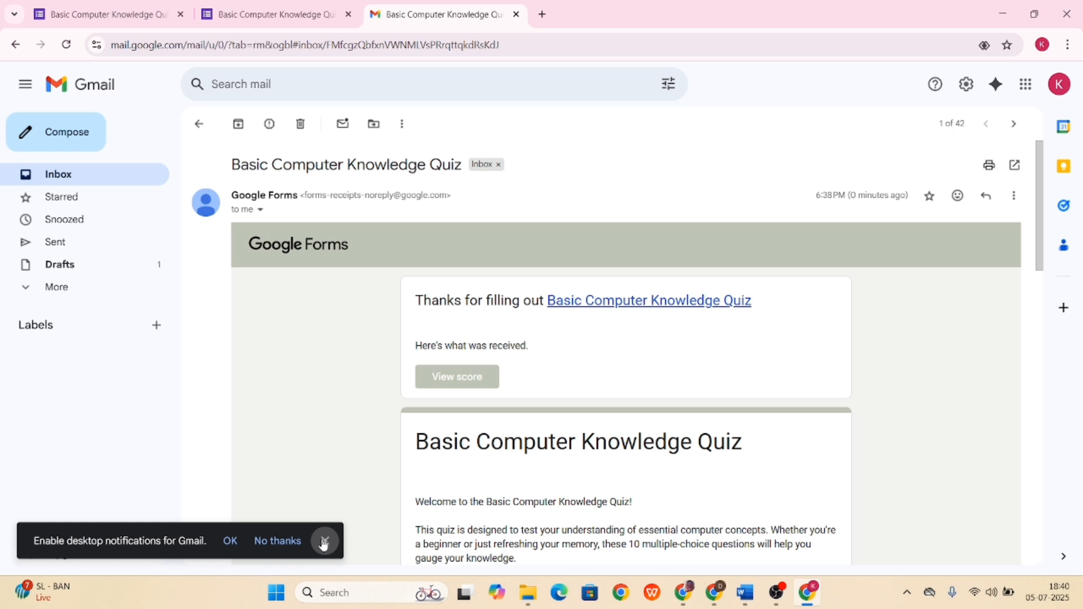
pyautogui.click(324, 543)
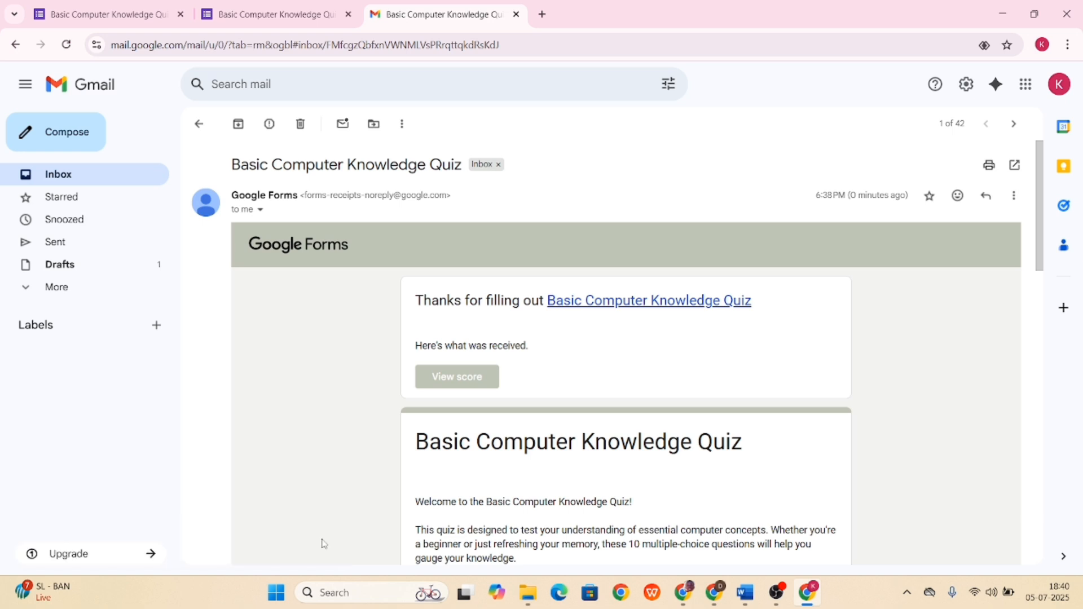